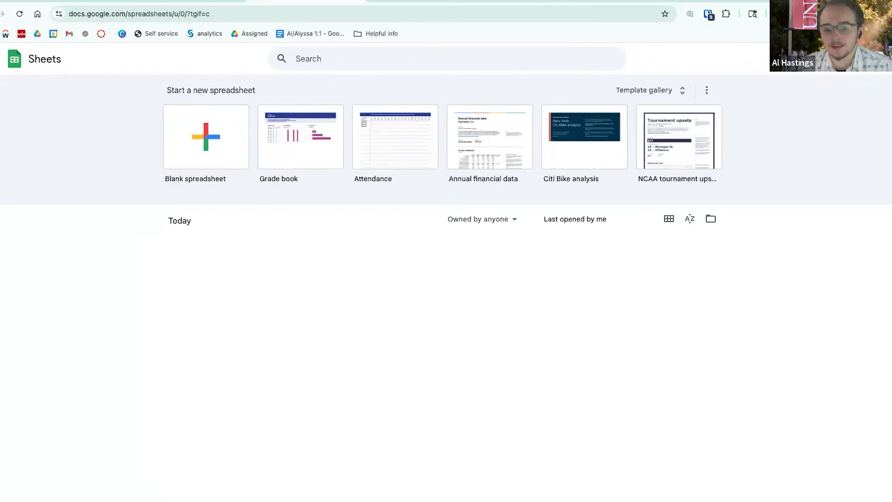
- Open the Charts and Spreadsheets Tutorial spreadsheet and select the score table A1:B6
left_click(235, 253)
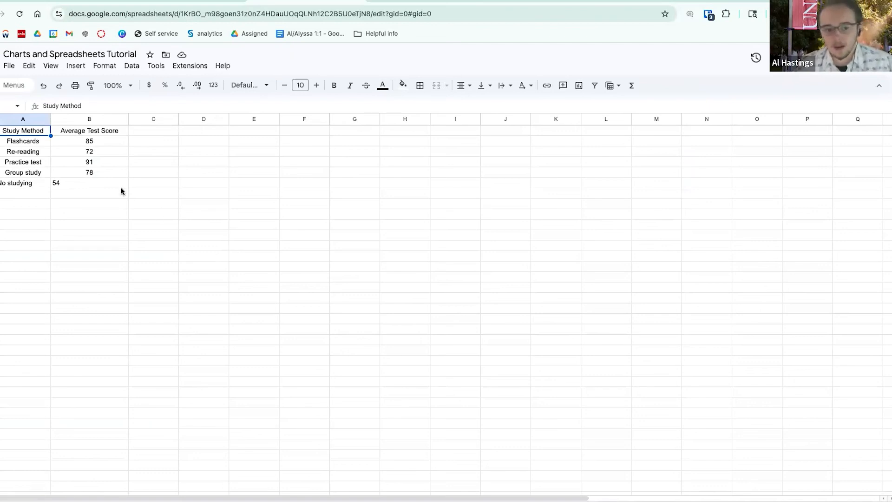
left_click(82, 153)
left_click_drag(26, 131, 94, 186)
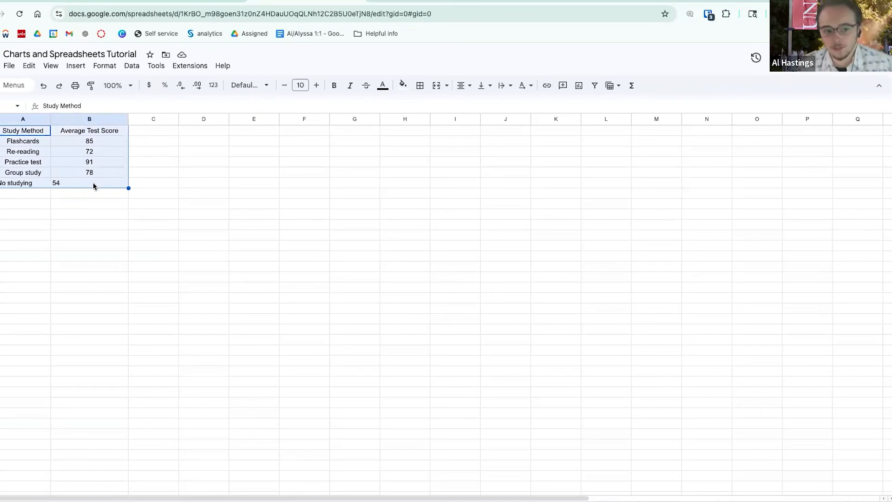
- Center-align the study-method score table cells horizontally, then select columns A and B
left_click(462, 86)
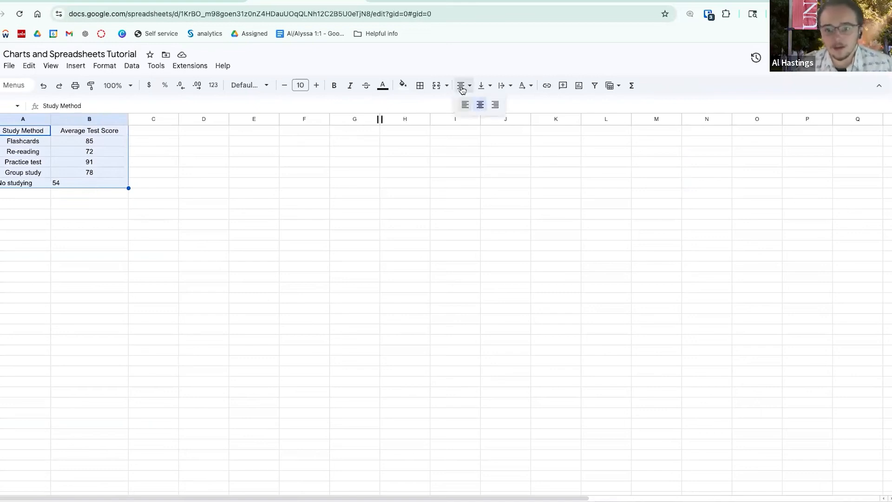
left_click(462, 86)
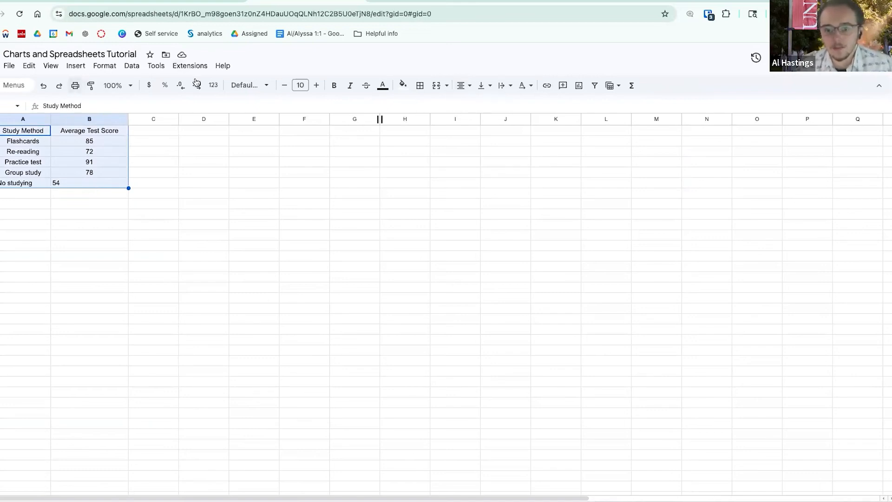
left_click(462, 86)
left_click(463, 108)
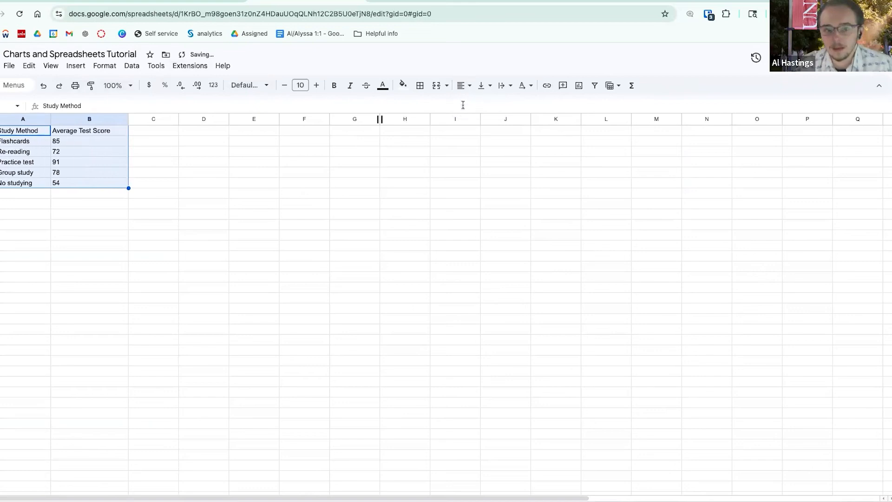
left_click(462, 86)
left_click(477, 108)
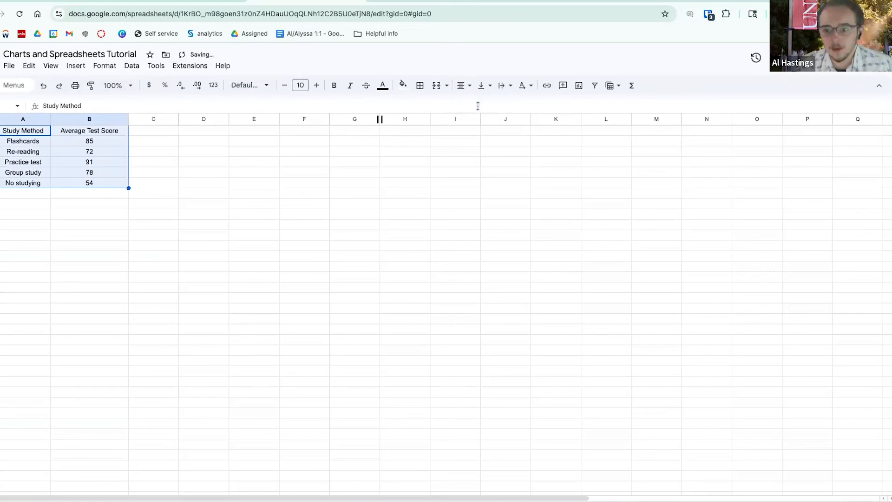
left_click(171, 152)
left_click_drag(29, 121, 34, 182)
- Add a filter to the table, giving Study Method and Average Test Score headers filter buttons
left_click(20, 129)
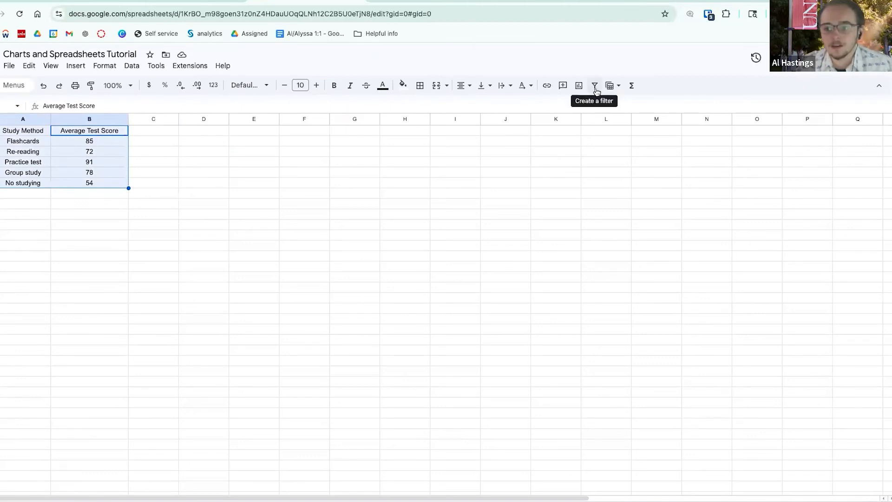
scroll(596, 92, "up", 1)
scroll(589, 97, "up", 3)
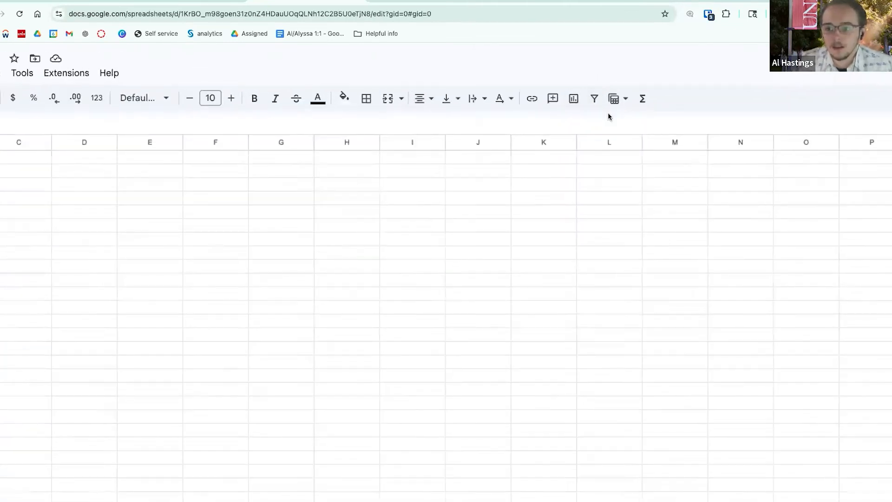
scroll(608, 114, "up", 3)
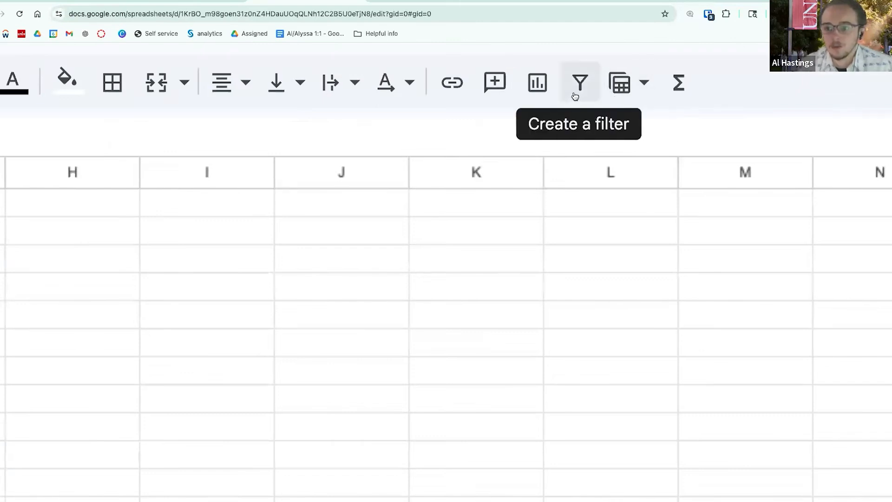
scroll(575, 96, "down", 1)
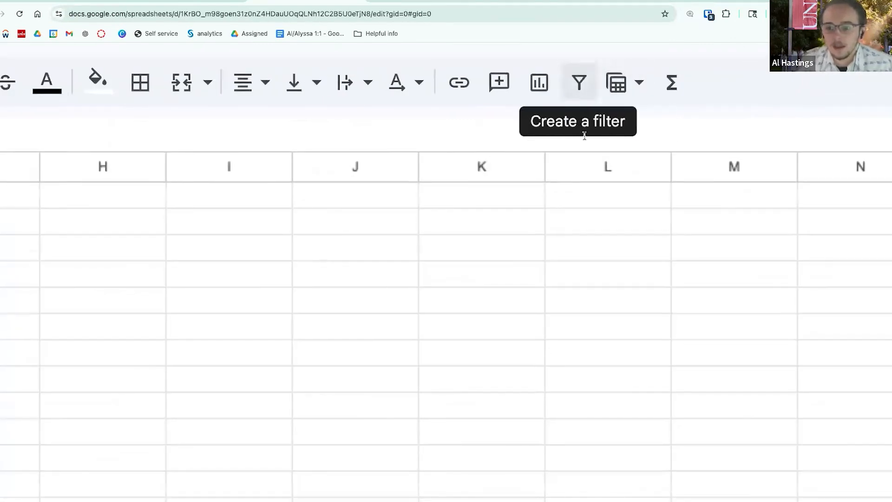
scroll(585, 135, "down", 5)
left_click(596, 86)
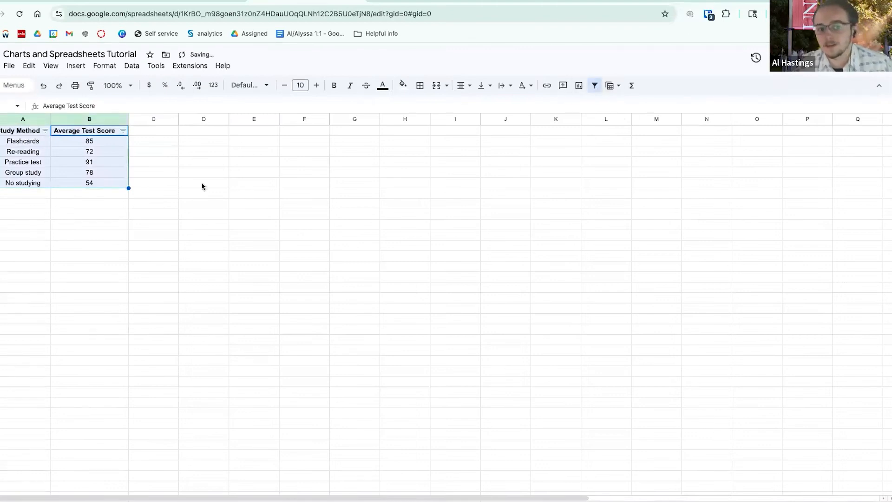
- Filter out Flashcards and Group study, then re-check them so all five methods show
left_click(45, 132)
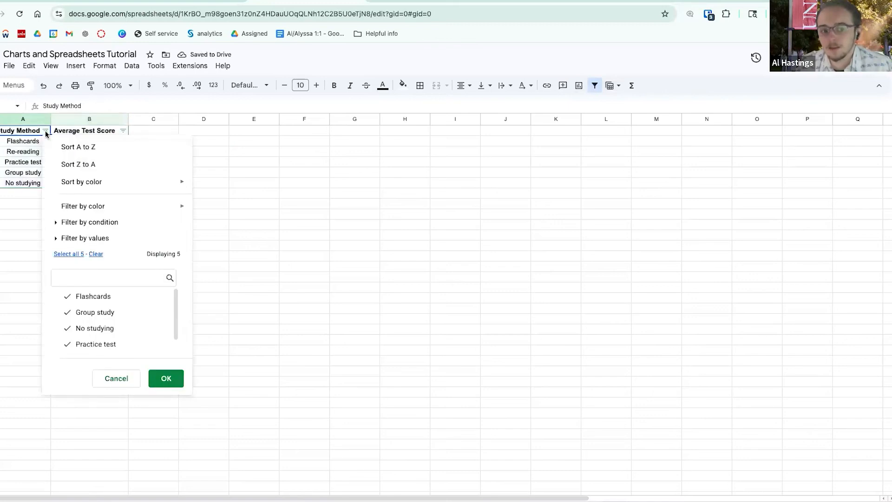
left_click(89, 297)
left_click(88, 314)
left_click(166, 378)
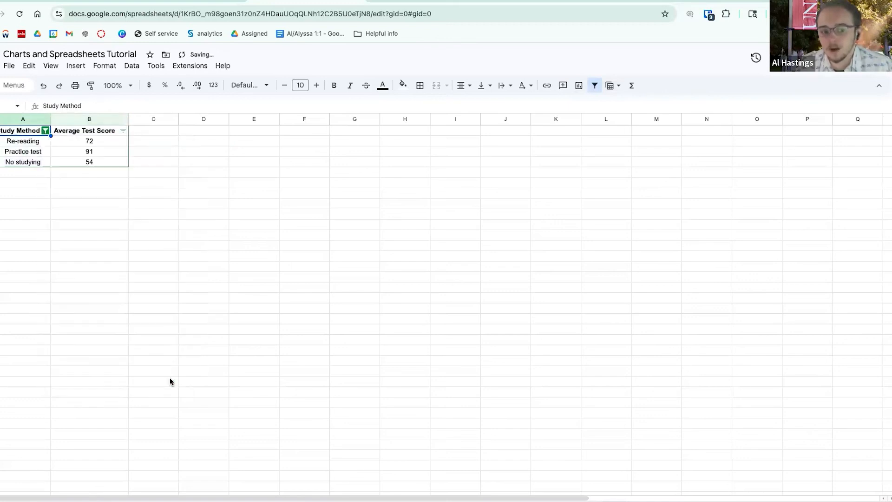
left_click(46, 130)
left_click(69, 343)
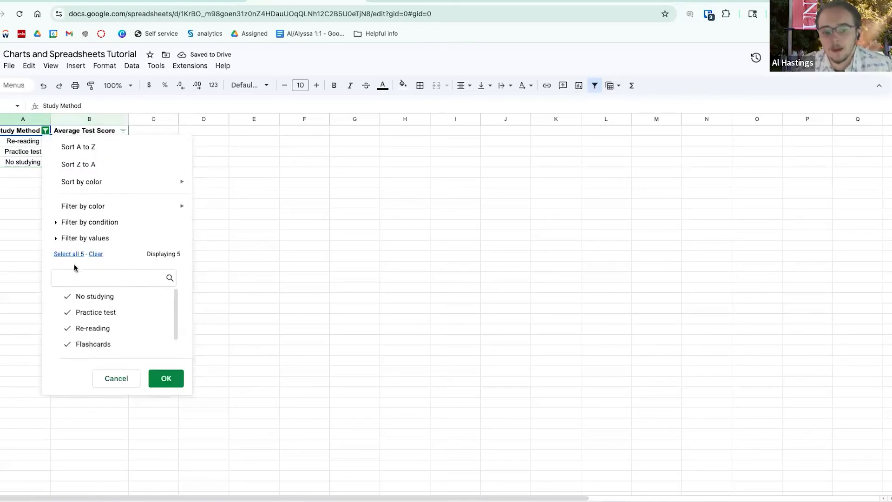
scroll(74, 340, "down", 1)
left_click(73, 346)
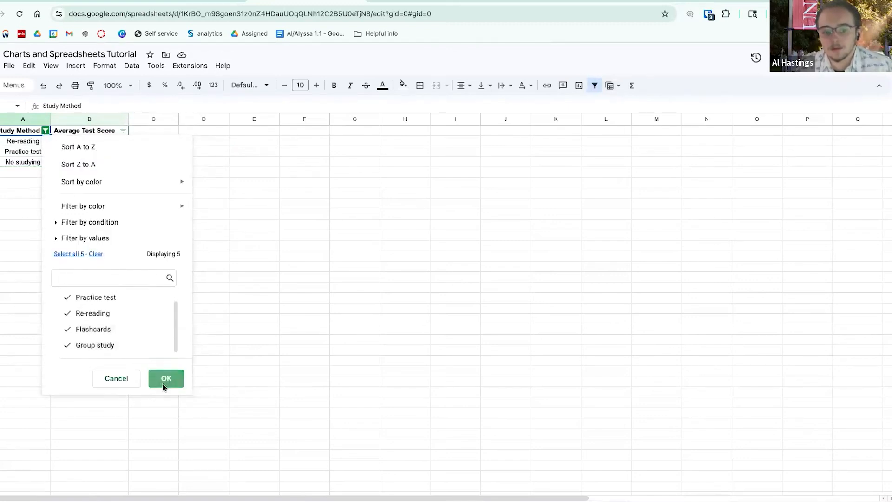
left_click(165, 381)
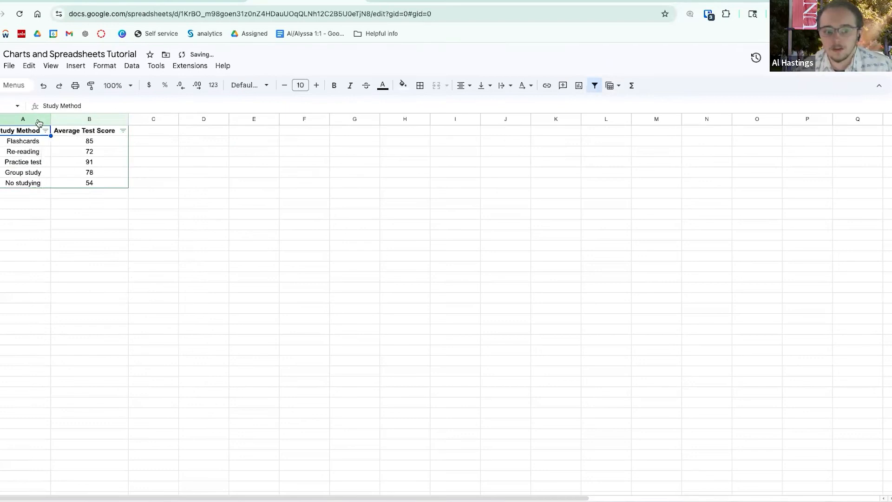
- Select columns A and B, inspect column C's options, and clear the selection
left_click_drag(35, 120, 92, 134)
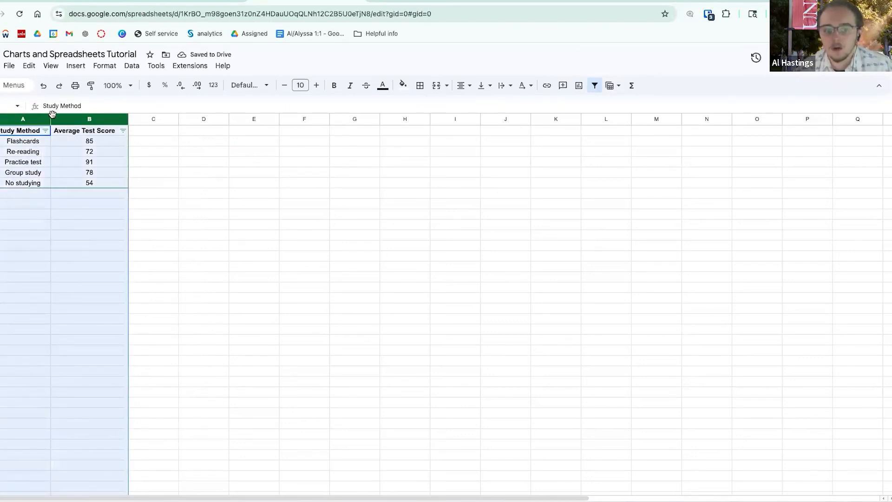
left_click(42, 247)
left_click(31, 119)
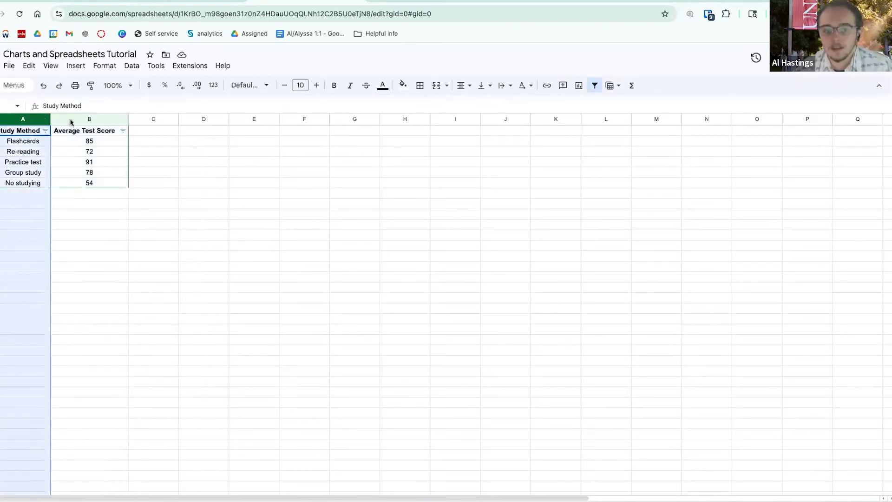
left_click(93, 120)
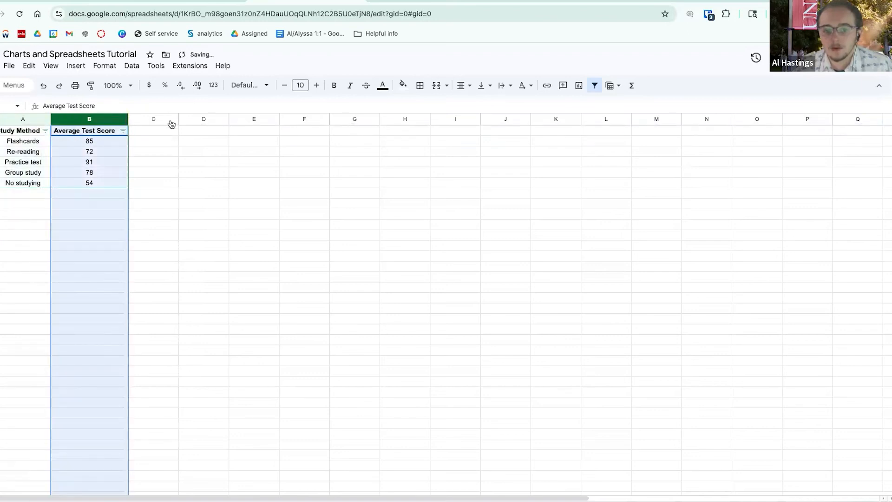
right_click(172, 122)
left_click(200, 120)
left_click_drag(46, 117, 93, 119)
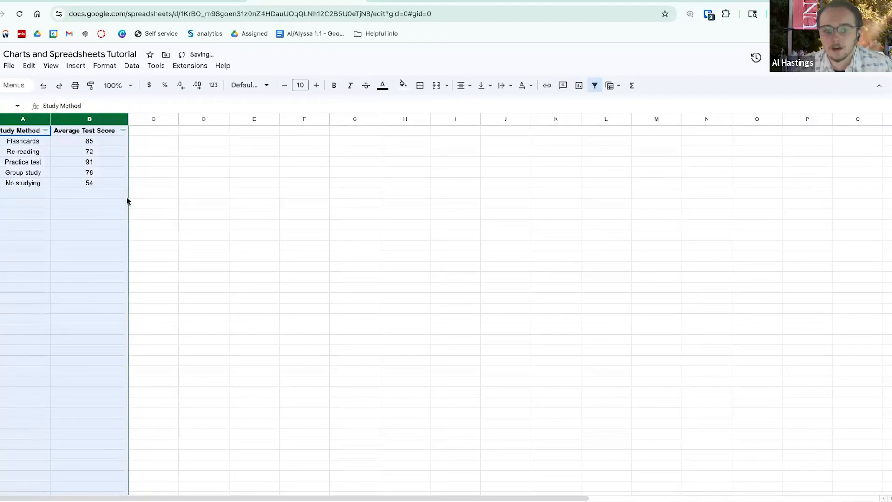
left_click(99, 235)
- Add a Test row scoring 67 in row 7 and reapply the Study Method filter
left_click(45, 131)
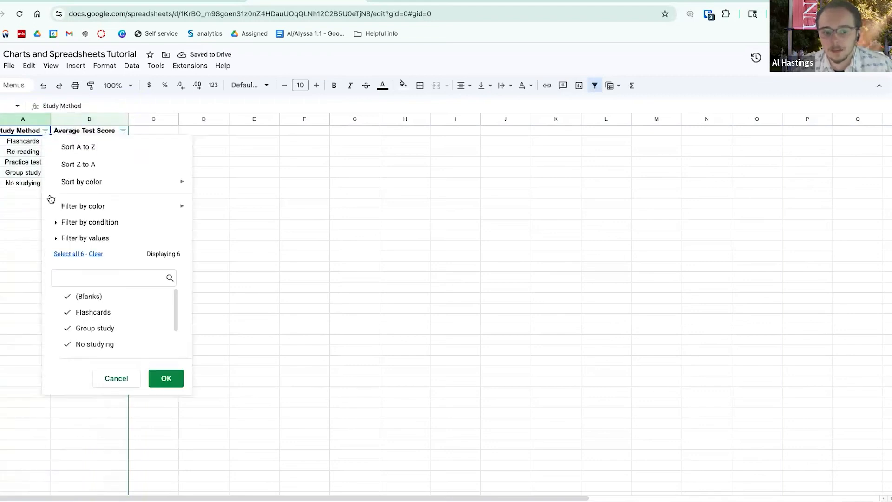
left_click(24, 195)
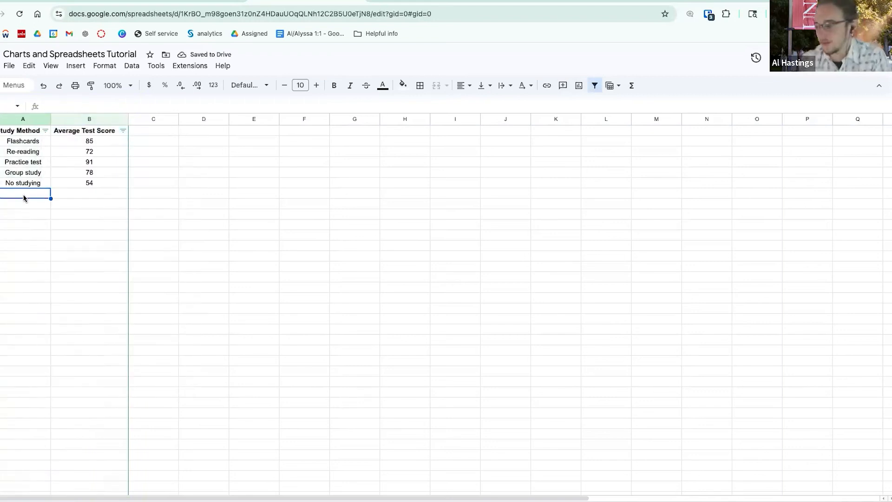
type("Test")
key("Tab")
type("67")
key("Tab")
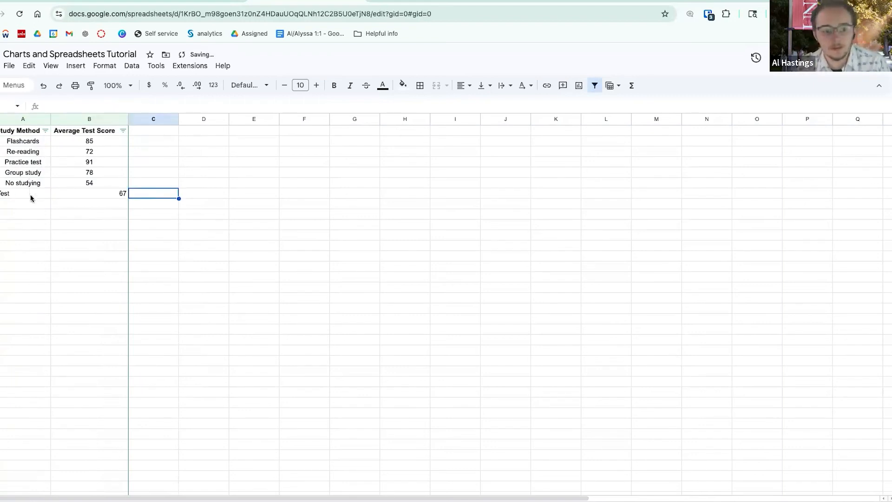
left_click(31, 195)
left_click(45, 131)
scroll(83, 306, "down", 3)
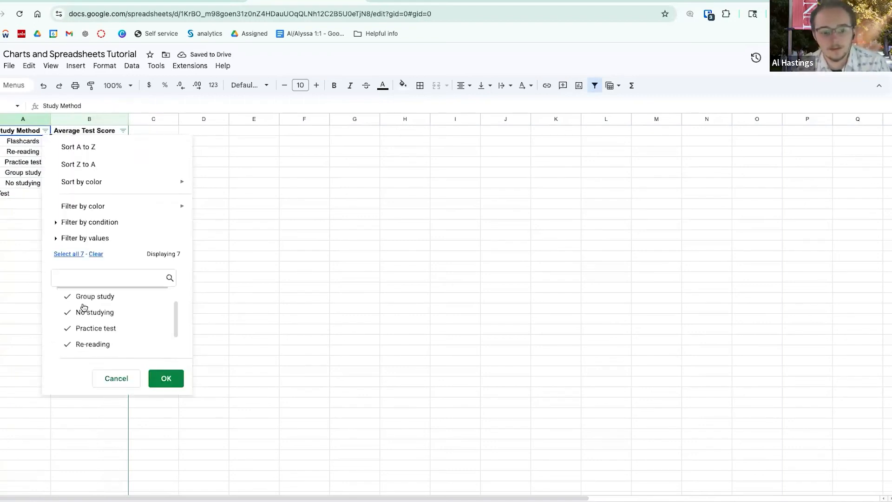
left_click(153, 376)
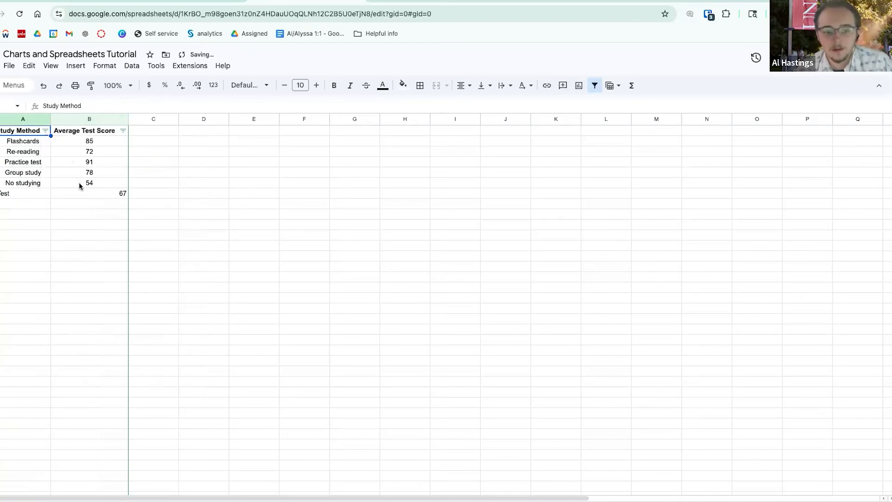
left_click(44, 163)
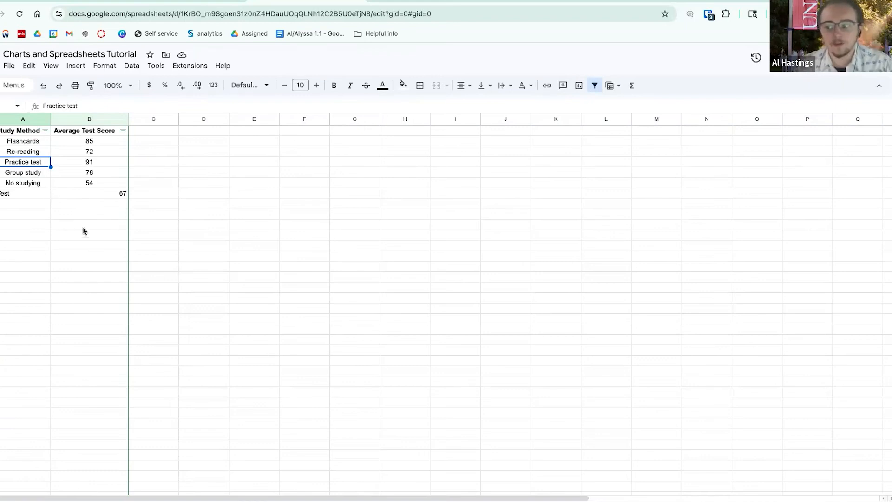
left_click(72, 214)
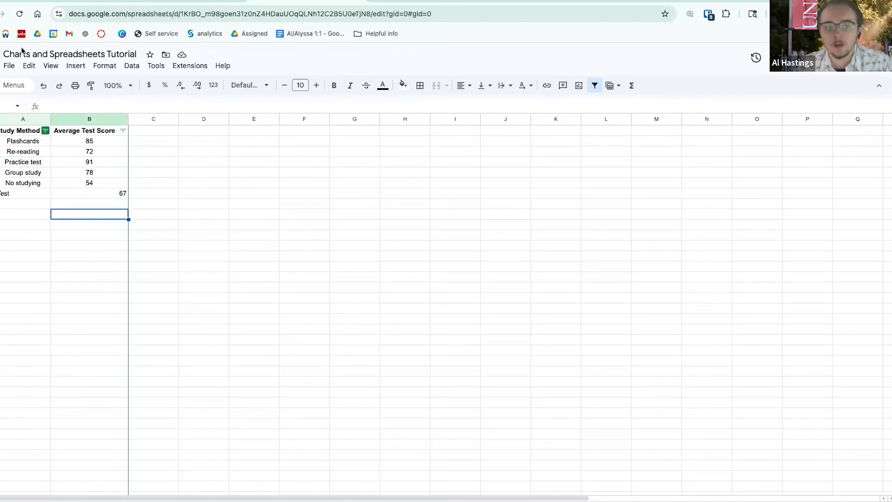
- Select A1:B7 including the Test row and insert a chart of average scores per method
left_click(11, 67)
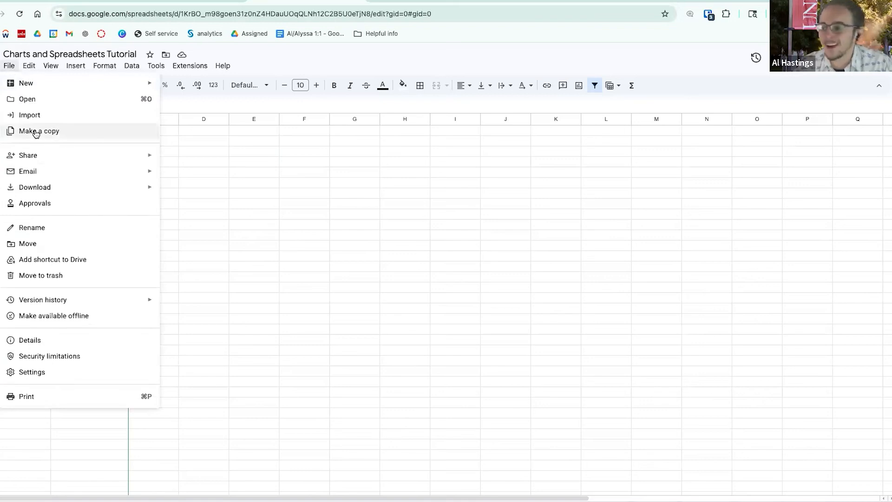
left_click(303, 235)
left_click_drag(31, 134, 104, 193)
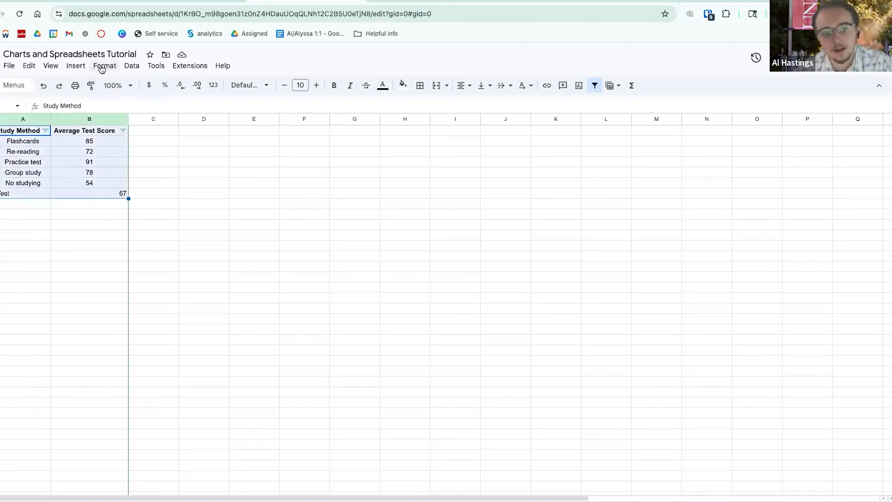
left_click(76, 67)
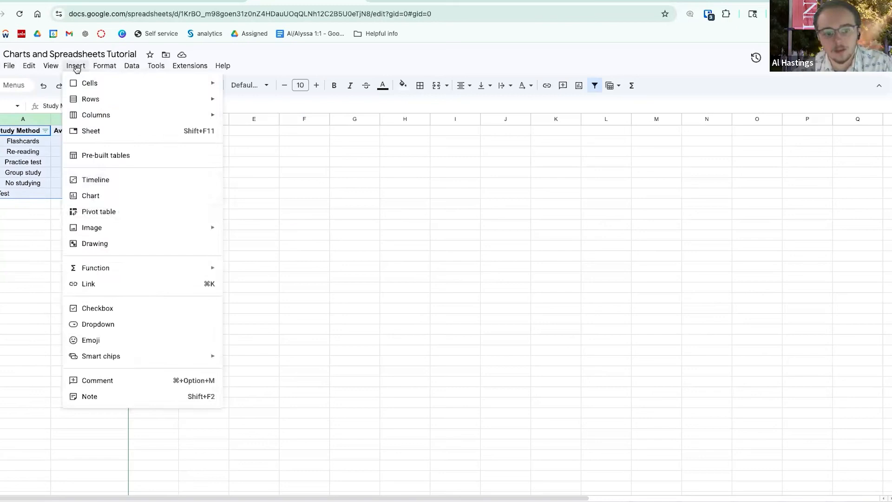
left_click(91, 195)
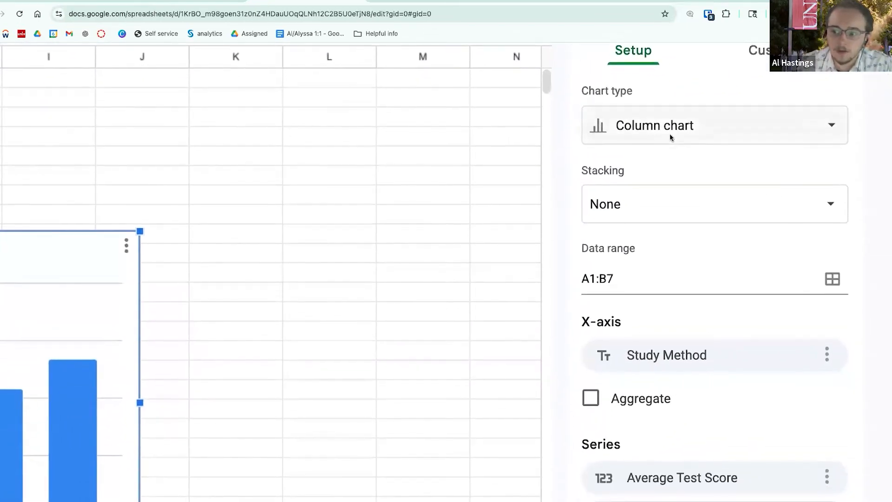
- Switch the chart type to Pie and then back to Column
left_click(661, 124)
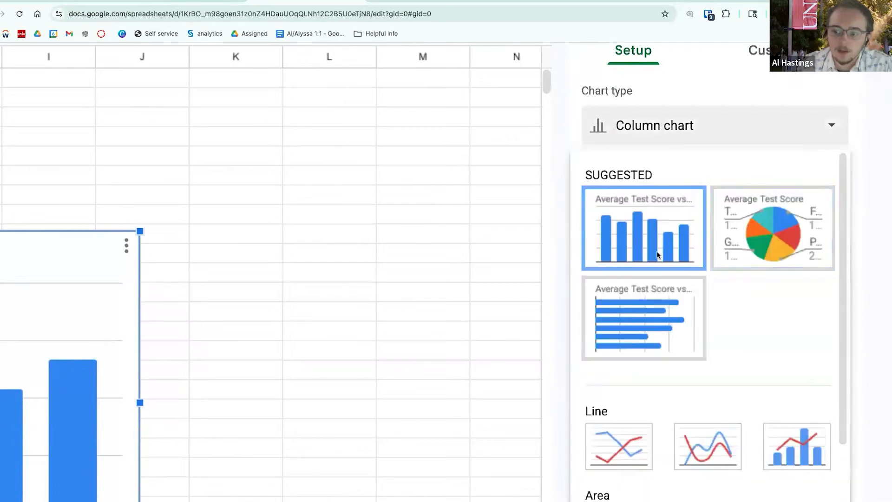
left_click(779, 242)
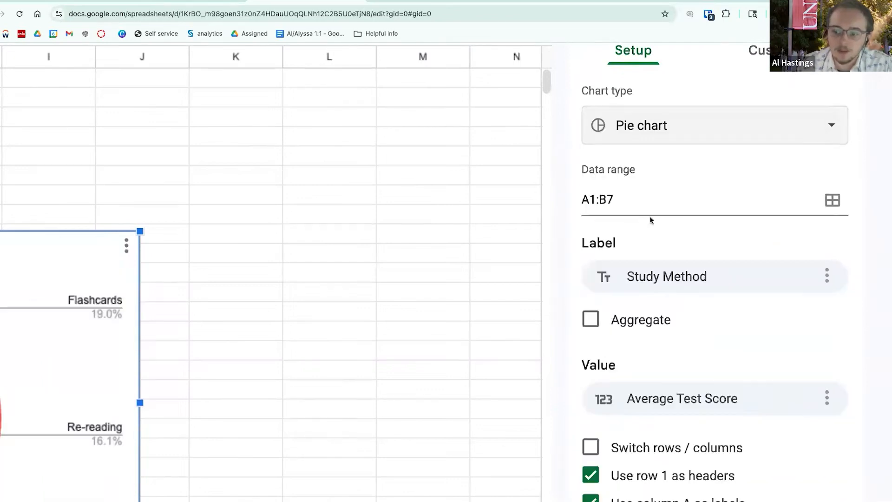
left_click(732, 131)
left_click(633, 247)
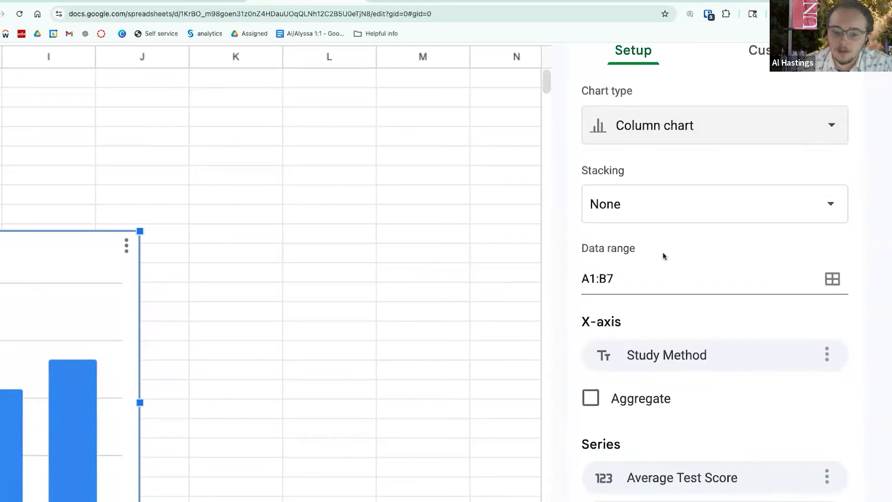
- Try Average Test Score as X-axis, switched rows/columns and headers off, reverting each; show Customize
scroll(663, 252, "down", 5)
scroll(663, 252, "left", 3)
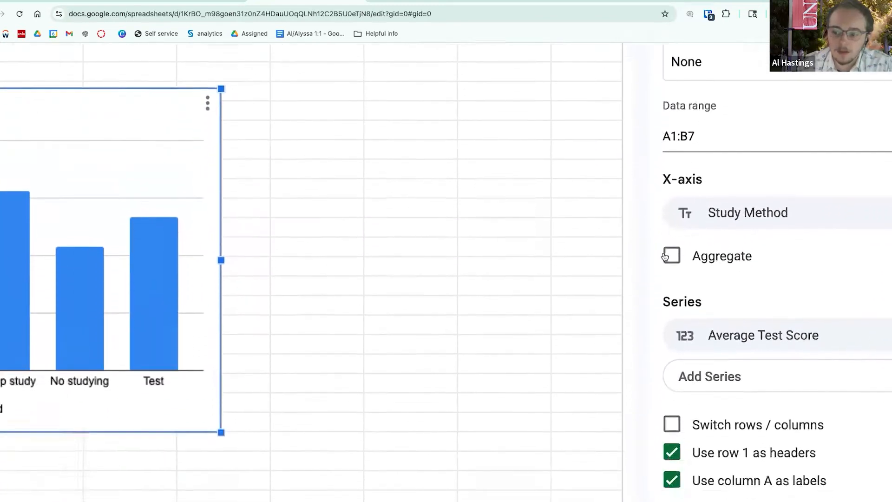
scroll(664, 256, "down", 5)
scroll(650, 257, "down", 1)
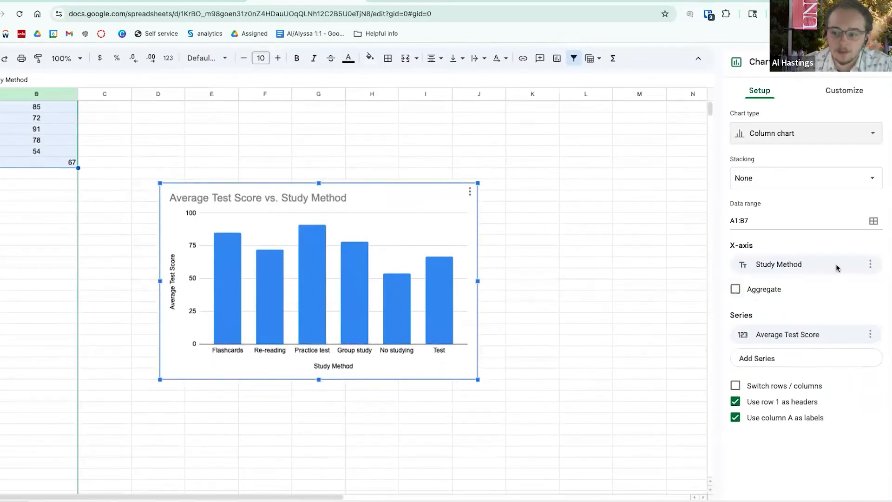
left_click(812, 266)
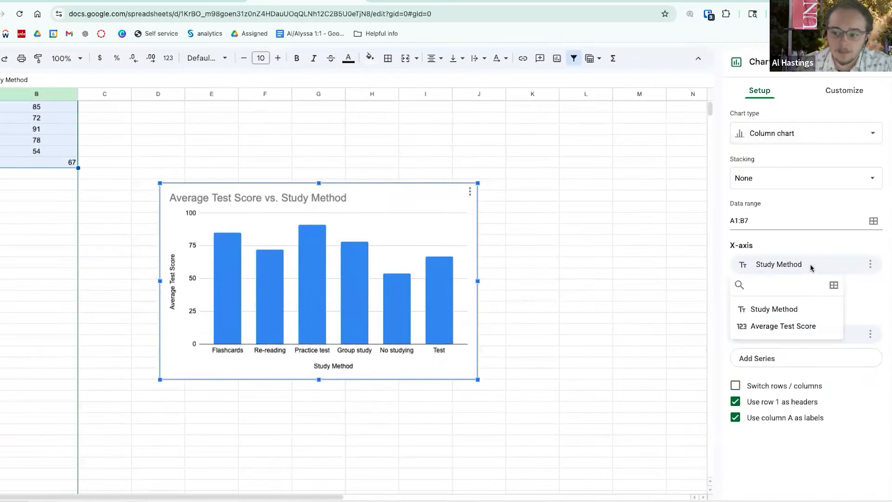
left_click(785, 325)
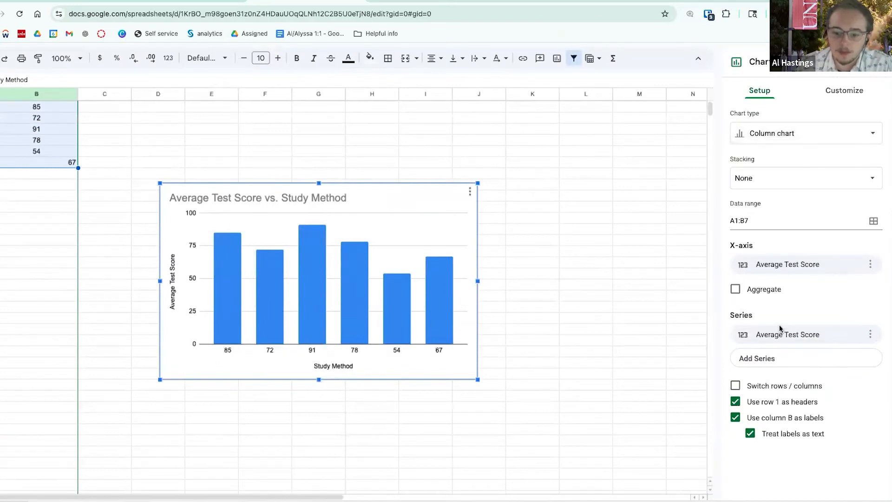
left_click(783, 268)
left_click(774, 309)
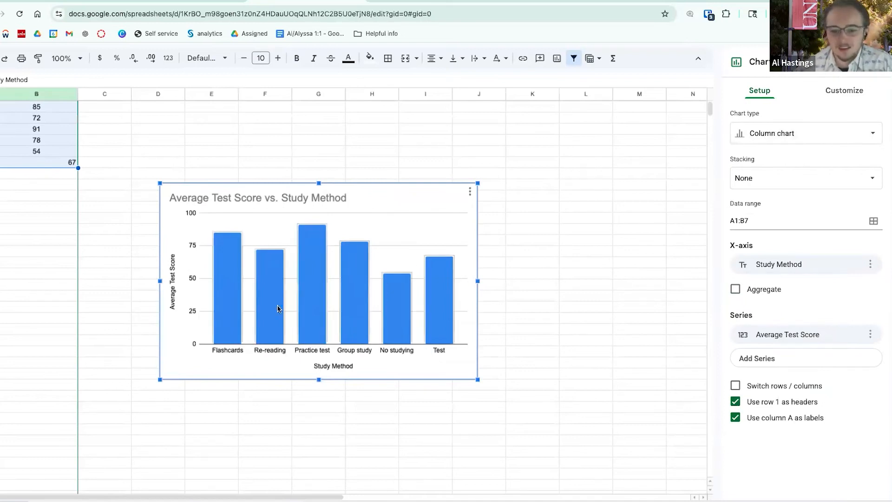
left_click(755, 389)
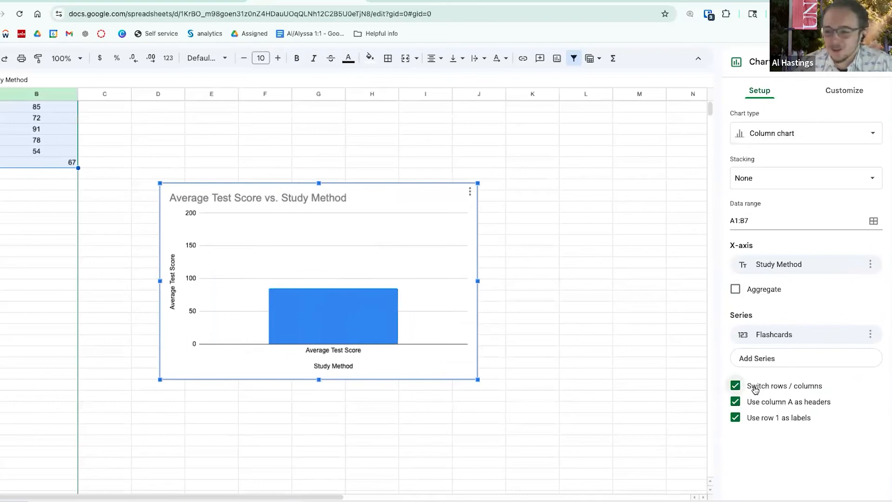
left_click(755, 389)
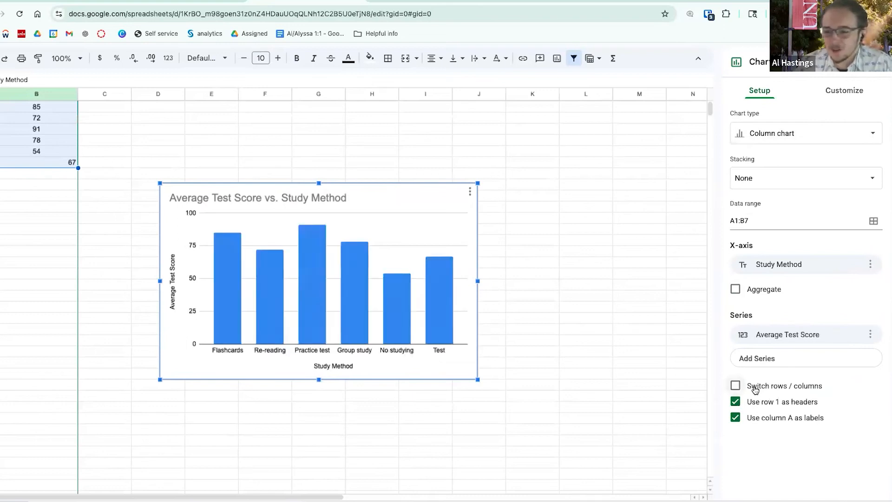
left_click(772, 406)
left_click(771, 406)
left_click(844, 90)
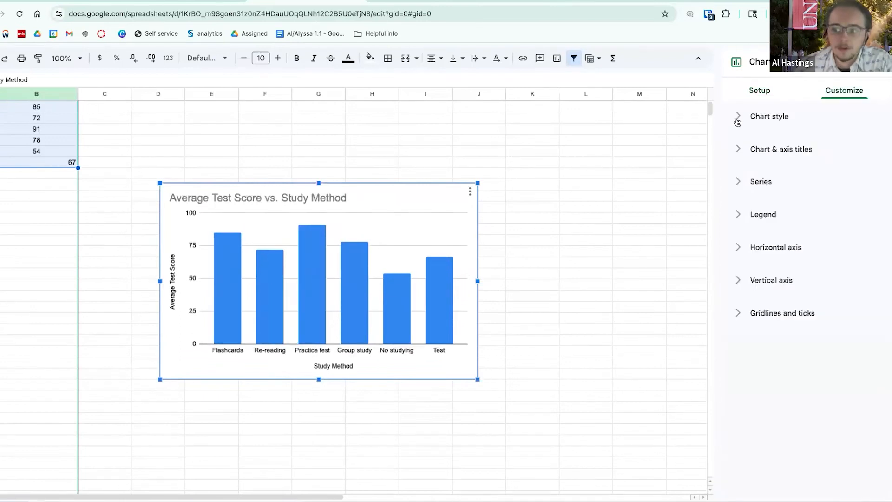
- Give the chart a light peach background and a light pink border
left_click(737, 117)
left_click(751, 159)
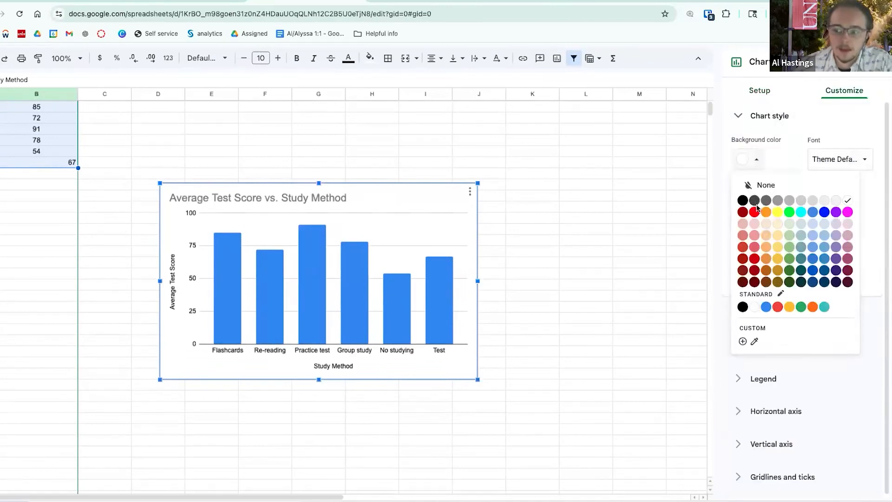
left_click(767, 227)
left_click(743, 203)
left_click(754, 269)
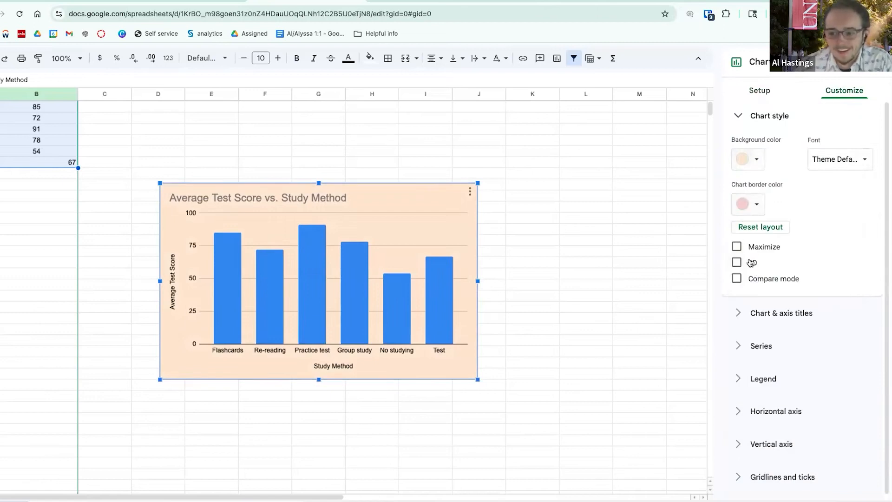
- Retitle the chart 'Study Methods and Success Rates'
left_click(748, 314)
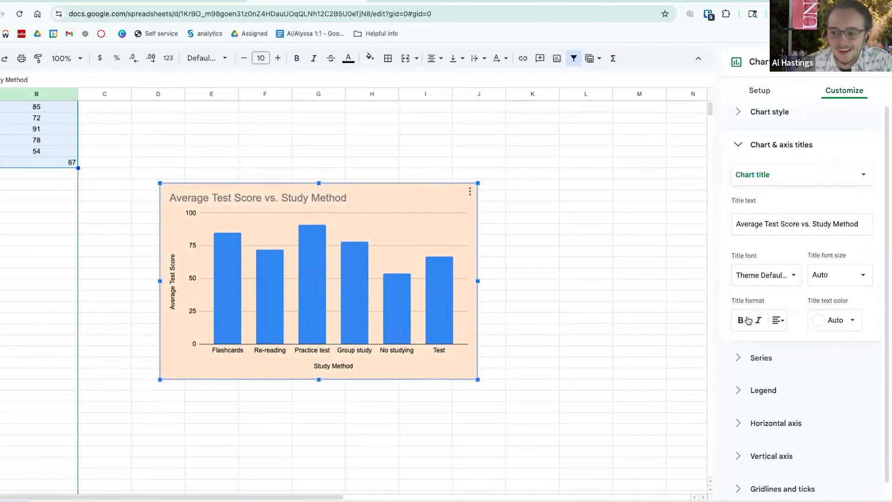
double_click(772, 221)
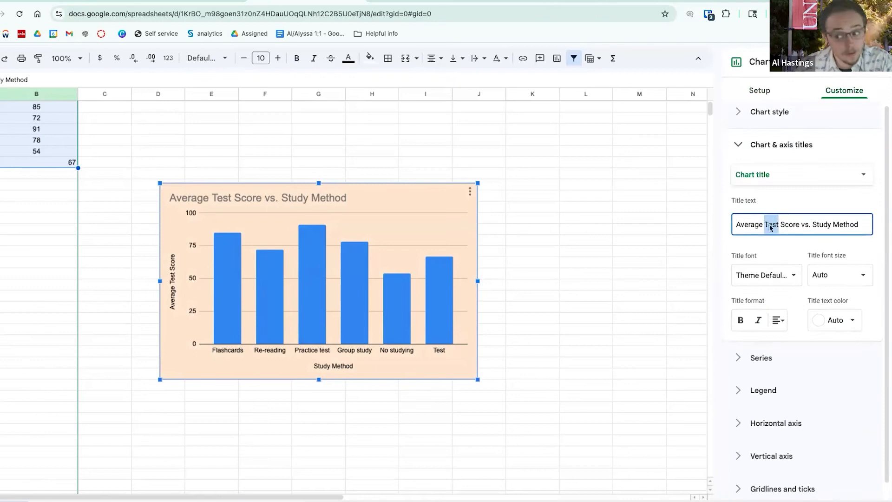
triple_click(783, 226)
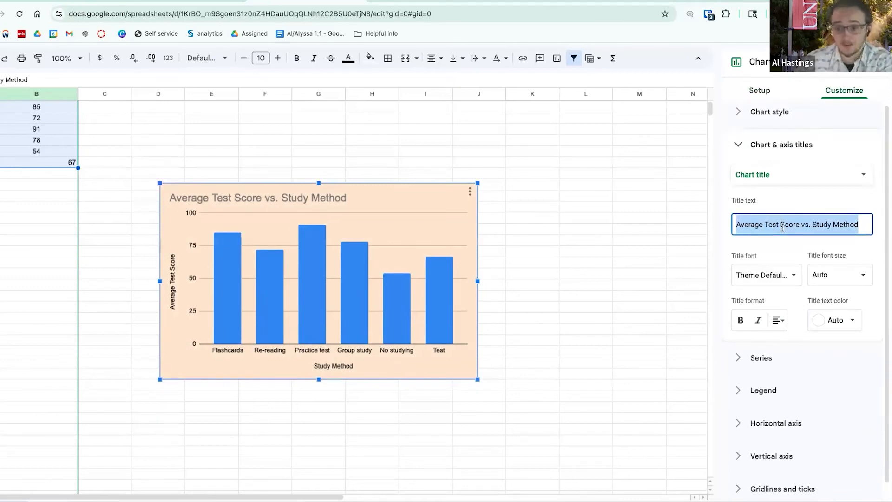
type("Study Methods and Success Rates")
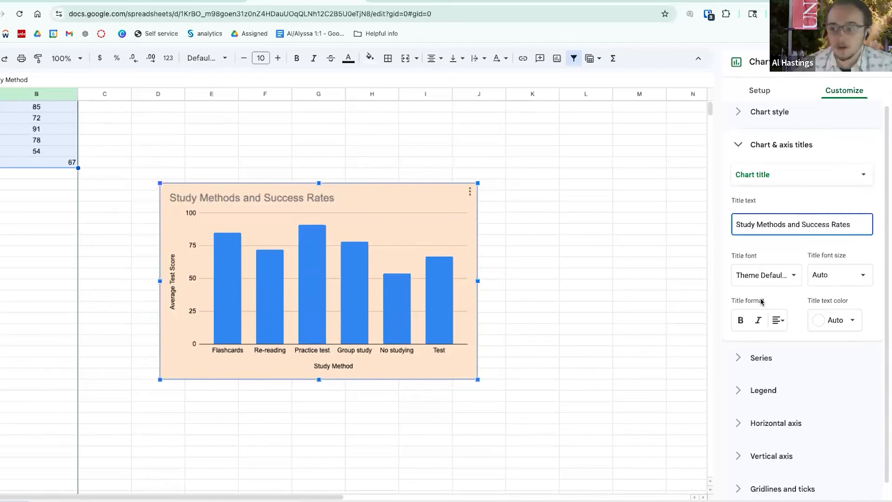
triple_click(790, 221)
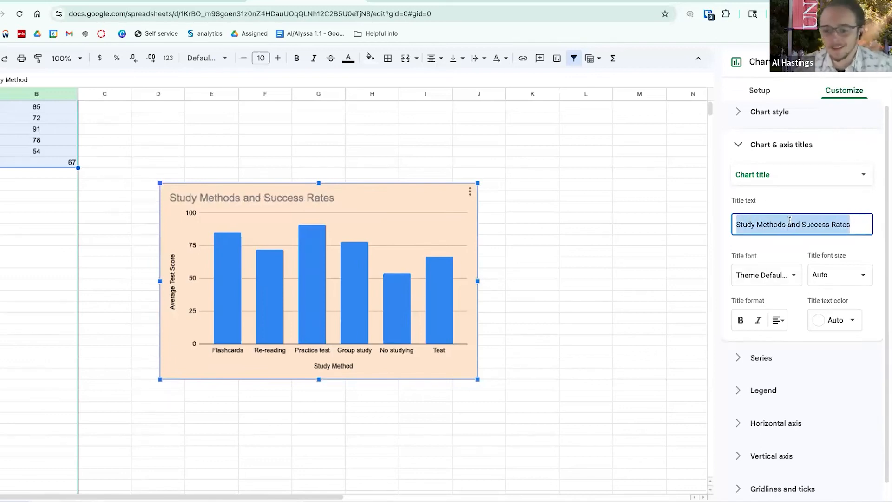
double_click(791, 224)
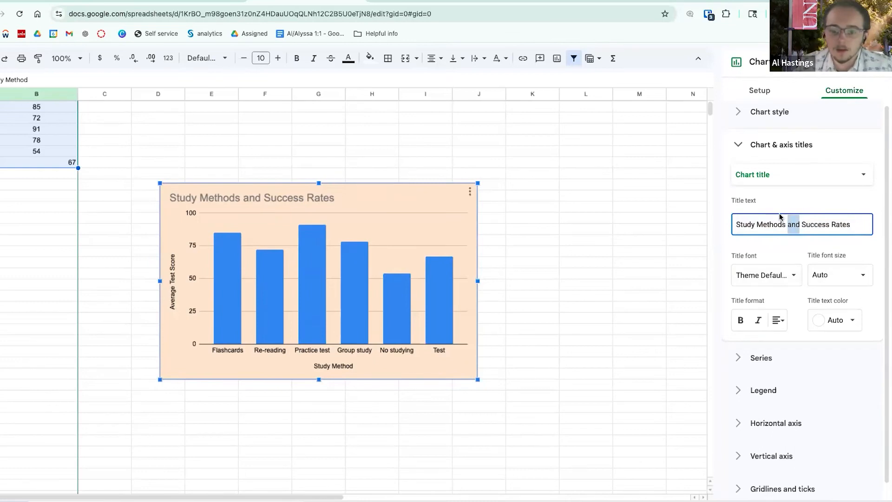
left_click(41, 140)
left_click(106, 159)
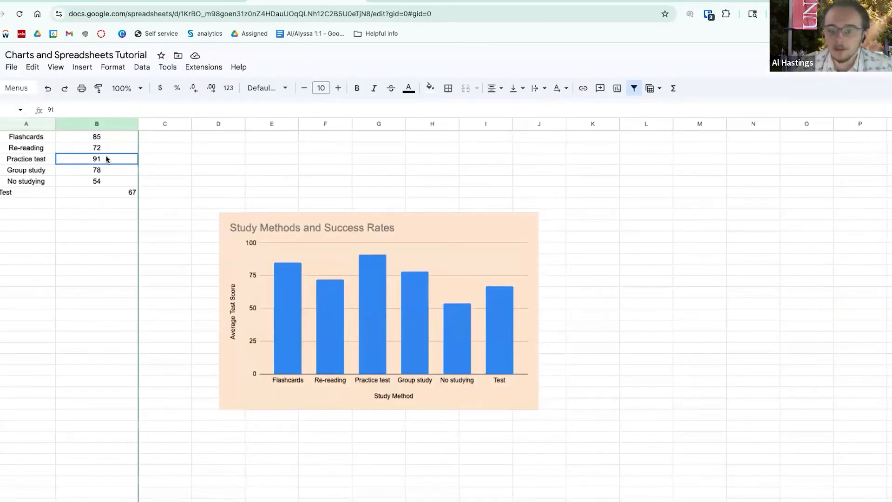
type("80")
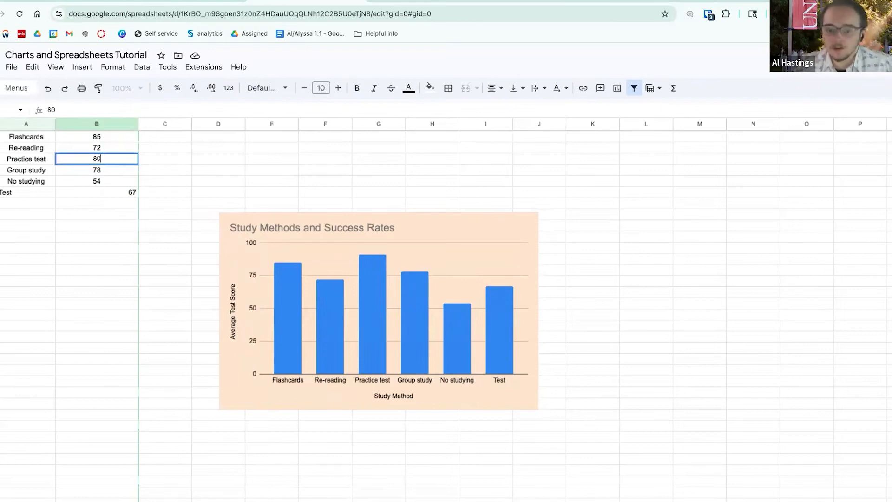
key("Return")
left_click(89, 140)
type("100")
key("Return")
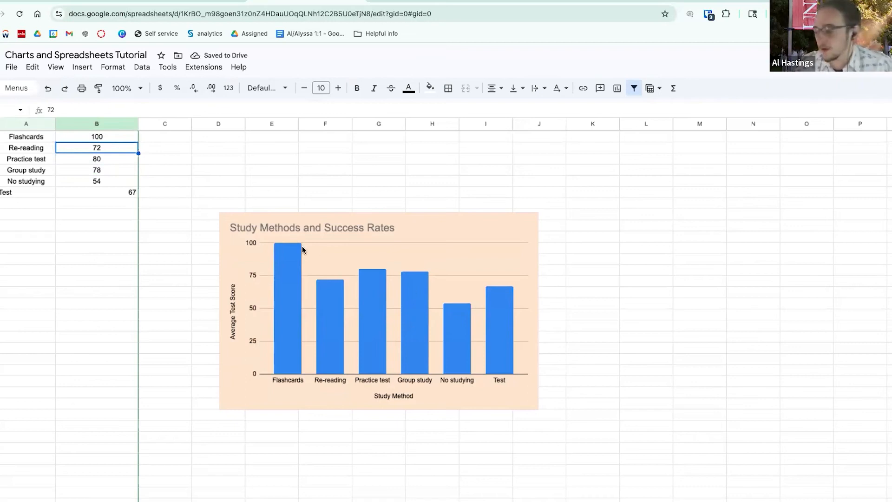
key("ctrl+z")
key("ctrl+z")
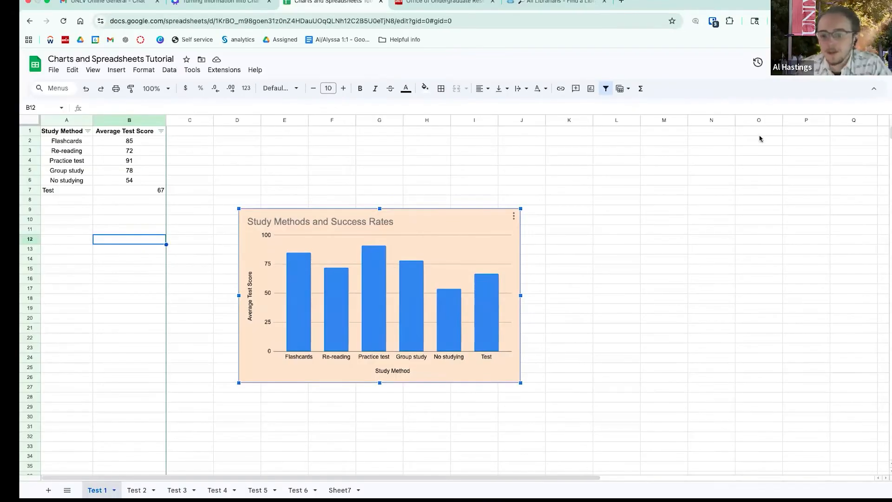
- Fill the chart's bars light orange with a red outline
double_click(419, 228)
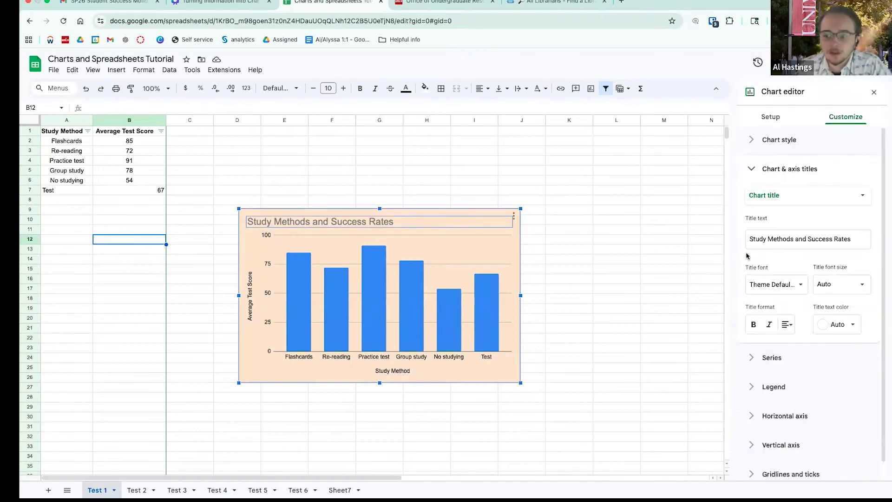
scroll(787, 256, "down", 1)
left_click(762, 341)
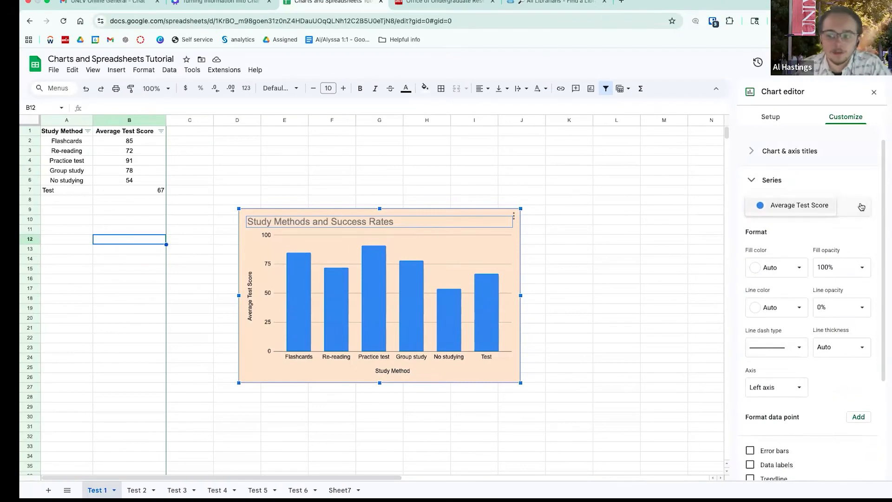
left_click(793, 271)
left_click(778, 333)
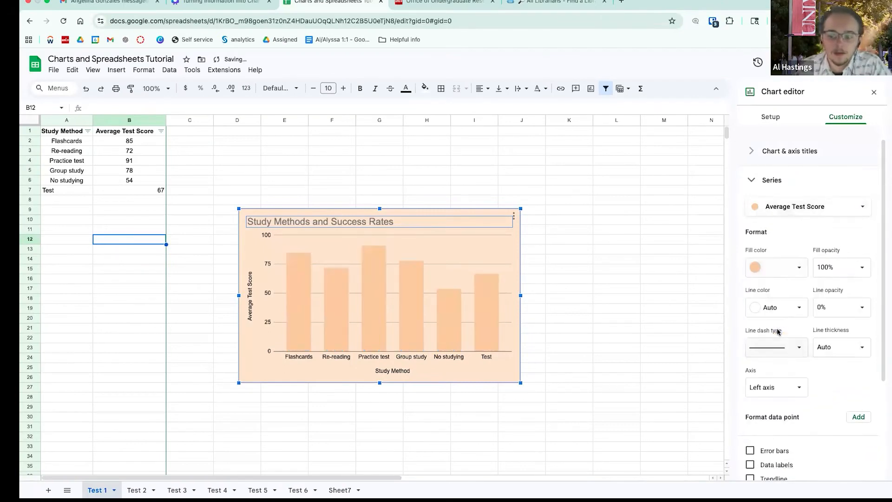
left_click(793, 311)
left_click(767, 384)
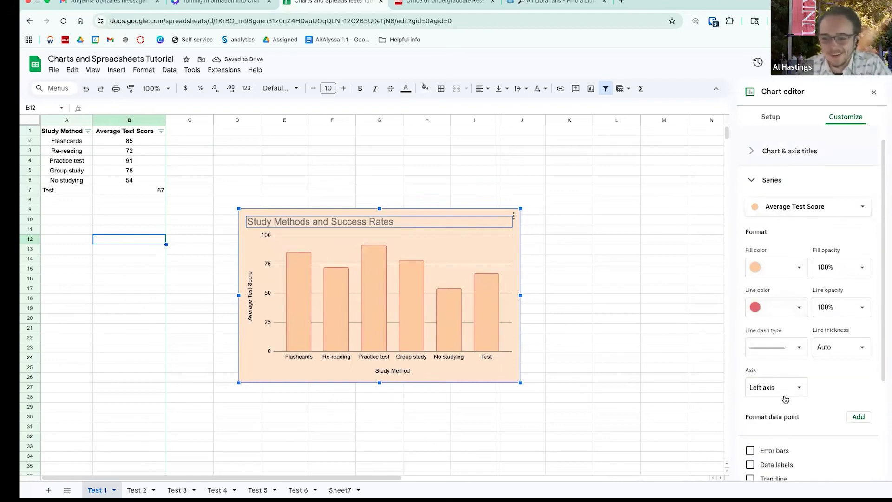
- Make the bar outlines dash-dot, plot them on the right axis, and add 10 percent error bars
scroll(780, 400, "down", 3)
left_click(790, 260)
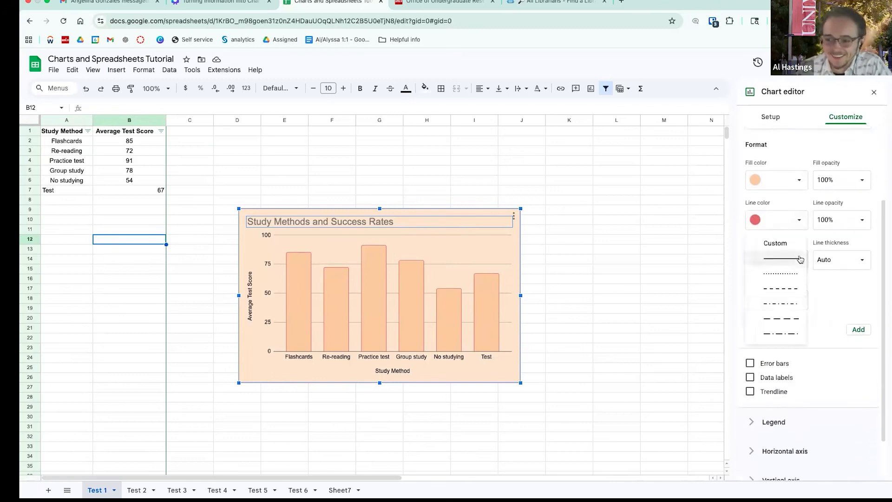
left_click(779, 303)
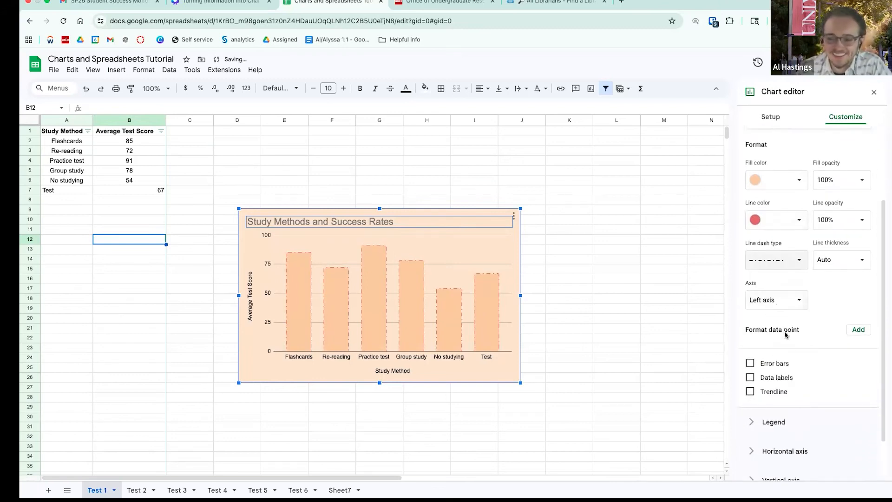
left_click(794, 303)
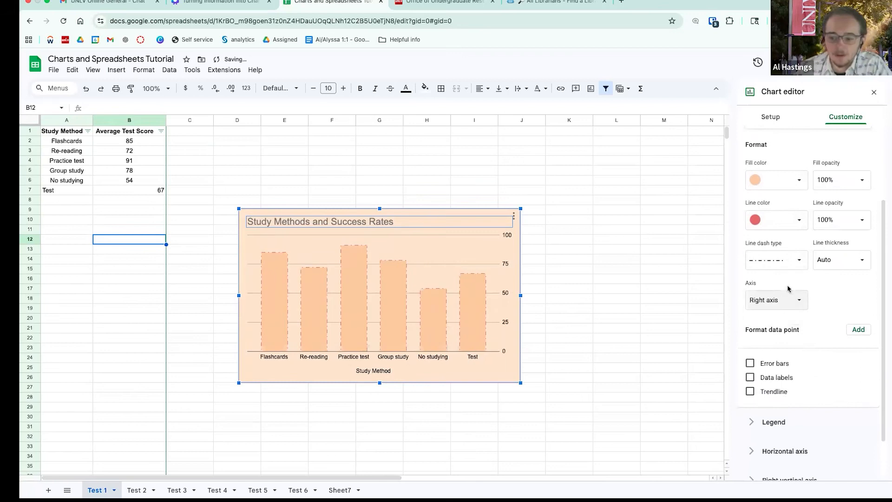
scroll(785, 342, "down", 1)
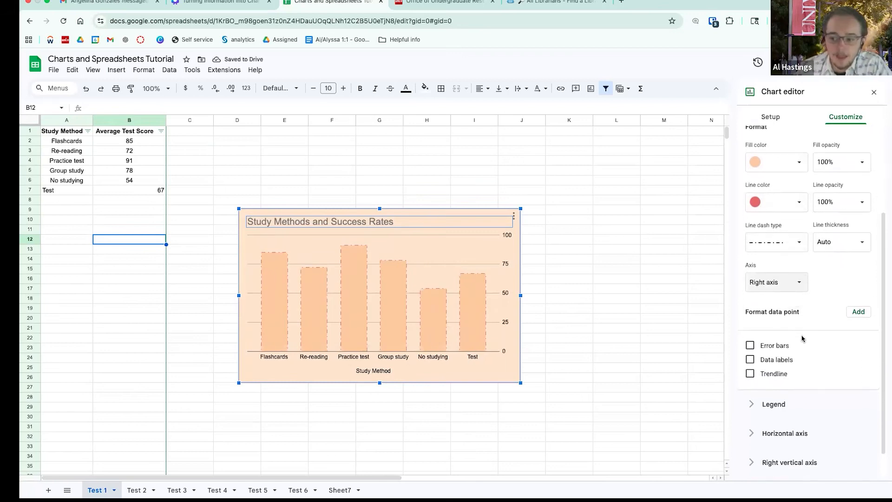
scroll(775, 333, "down", 1)
left_click(775, 333)
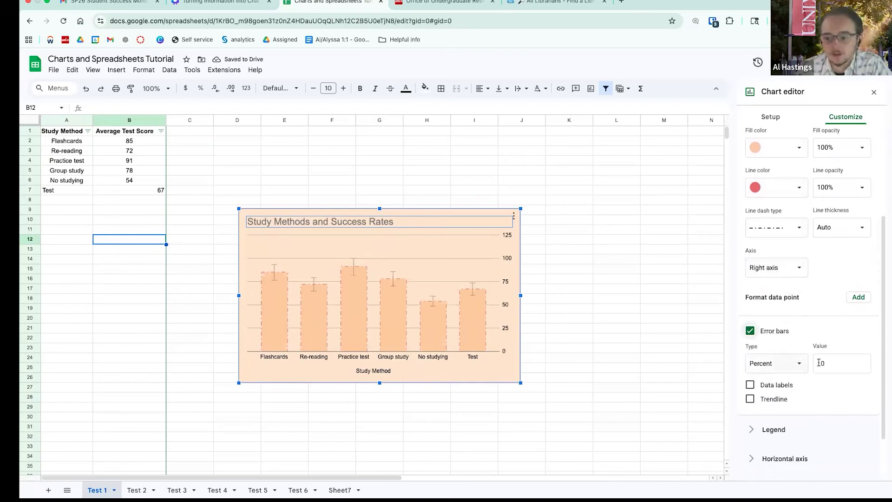
- Remove the error bars and leave data labels turned off
left_click(799, 365)
left_click(798, 364)
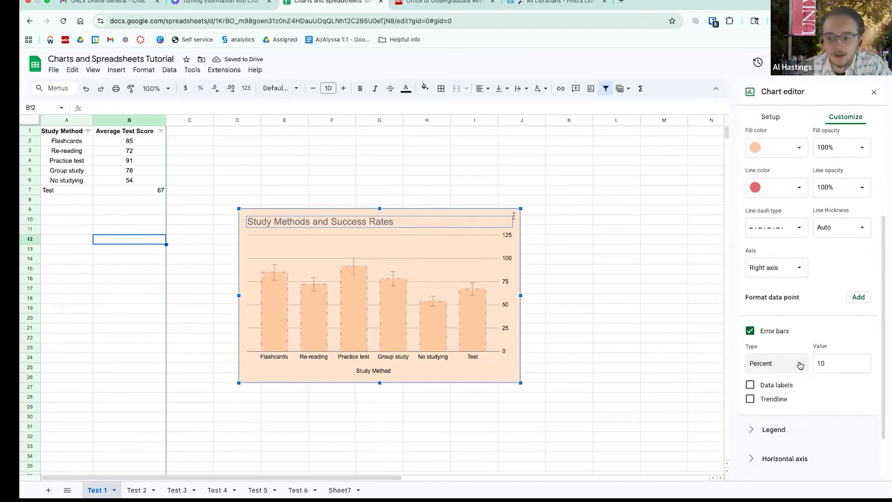
left_click(784, 331)
left_click(778, 351)
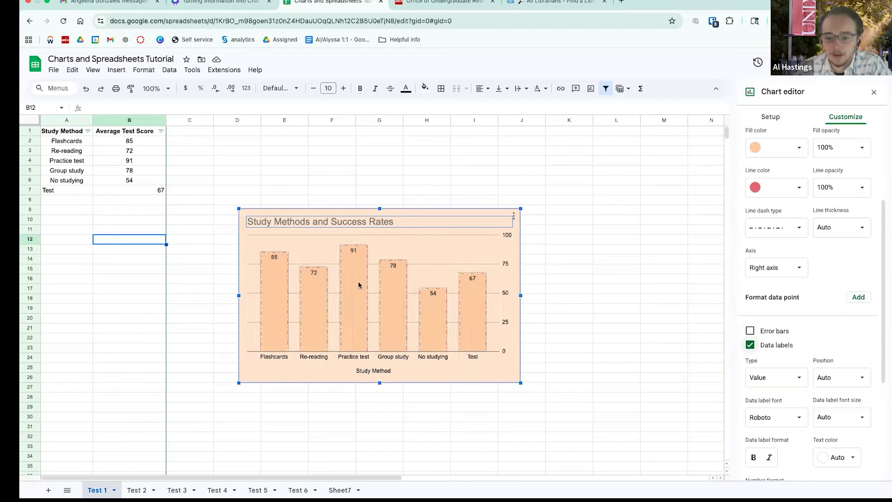
left_click(783, 348)
- Add a linear trendline across the columns coloured dark burgundy
scroll(775, 342, "down", 1)
left_click(775, 341)
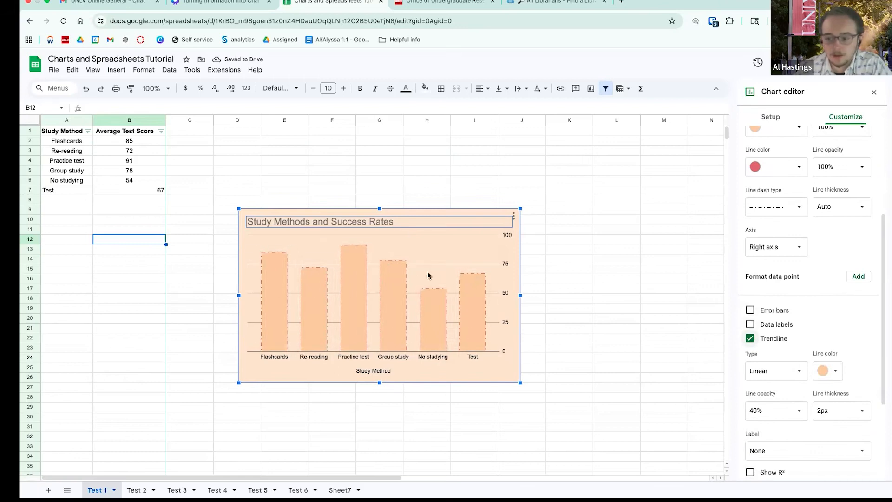
left_click(831, 372)
left_click(831, 297)
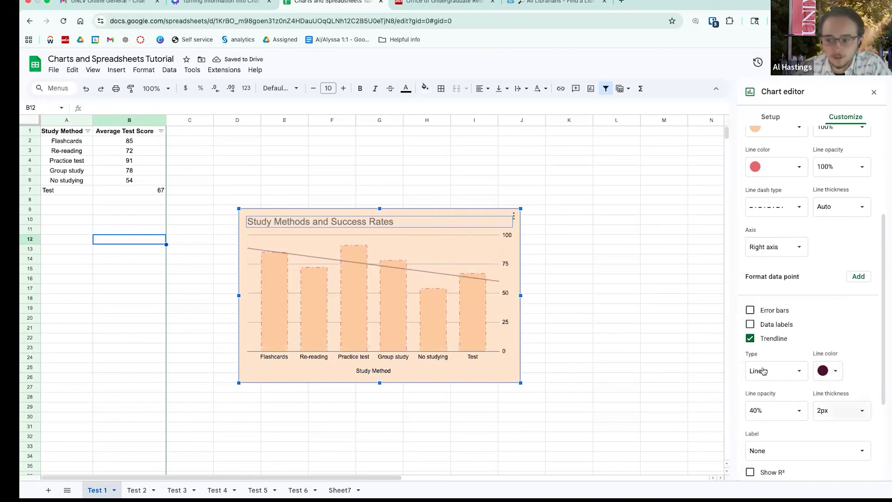
scroll(849, 399, "down", 2)
scroll(849, 399, "down", 1)
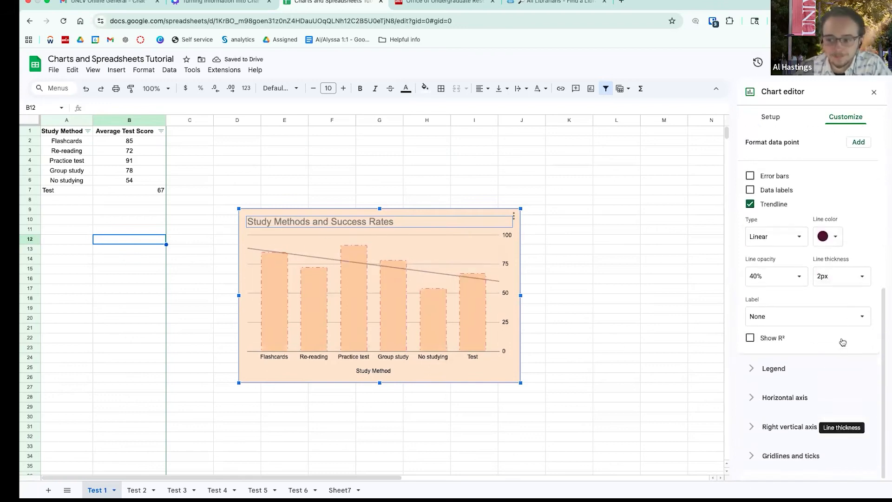
- Move the Average Test Score legend to the top of the chart
left_click(769, 366)
left_click(809, 267)
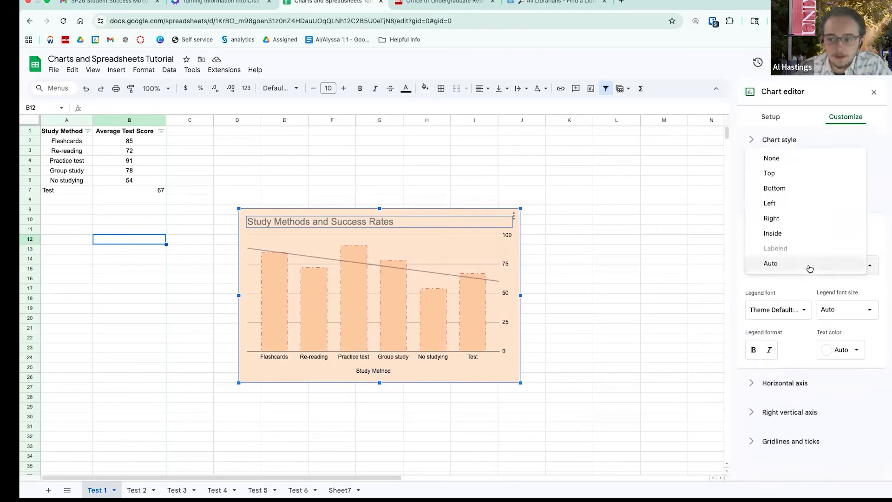
left_click(812, 220)
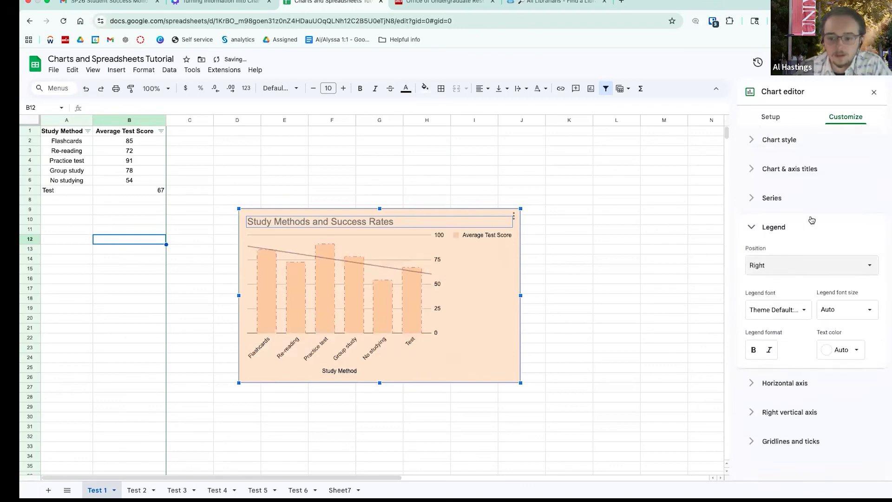
left_click(777, 269)
left_click(777, 278)
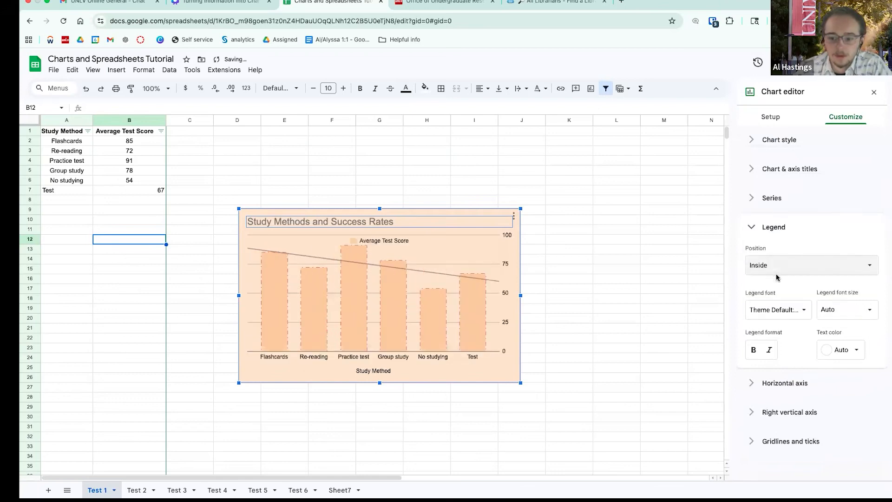
left_click(779, 259)
left_click(784, 201)
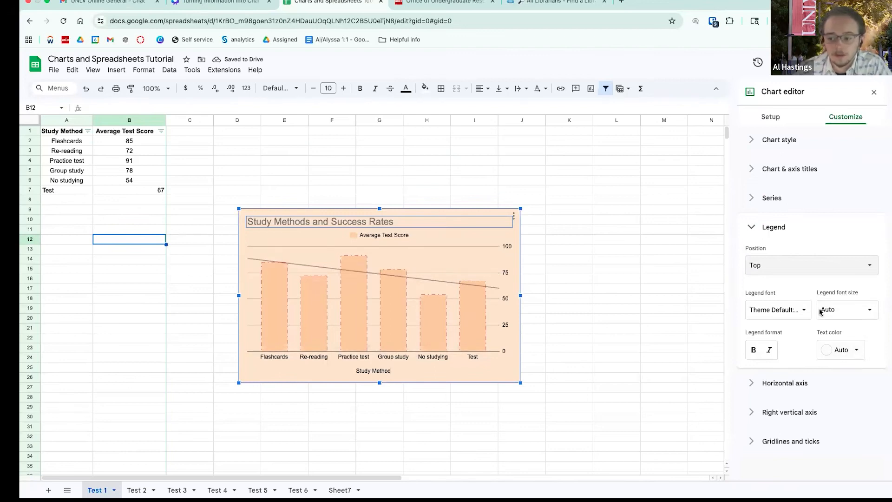
- Make the right vertical axis labels bold, without italics
left_click(799, 383)
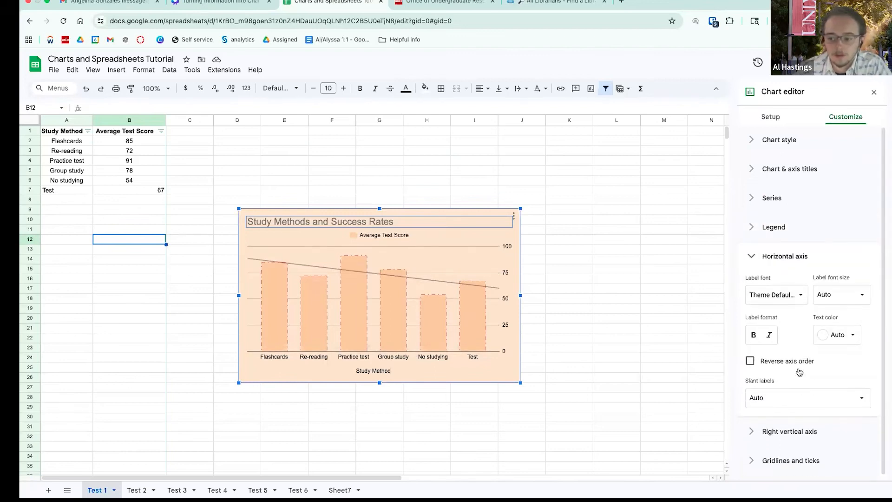
scroll(800, 369, "down", 1)
left_click(788, 427)
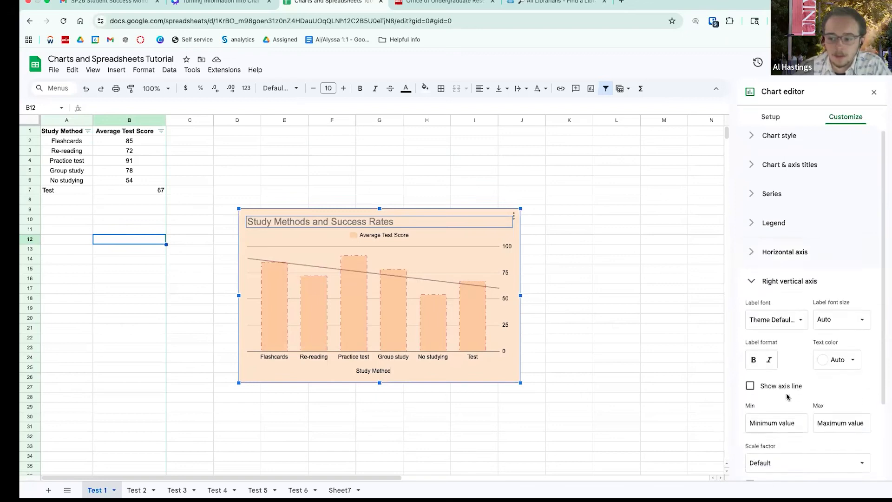
scroll(787, 397, "down", 2)
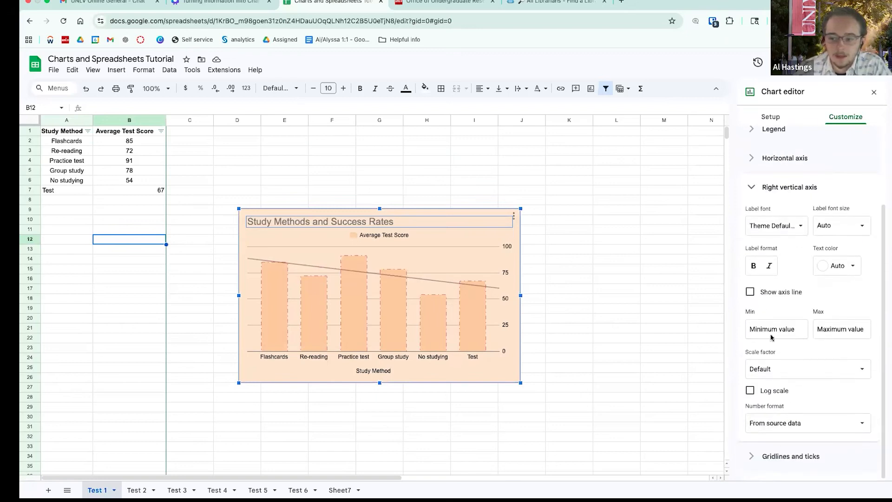
left_click(770, 266)
left_click(770, 265)
left_click(754, 266)
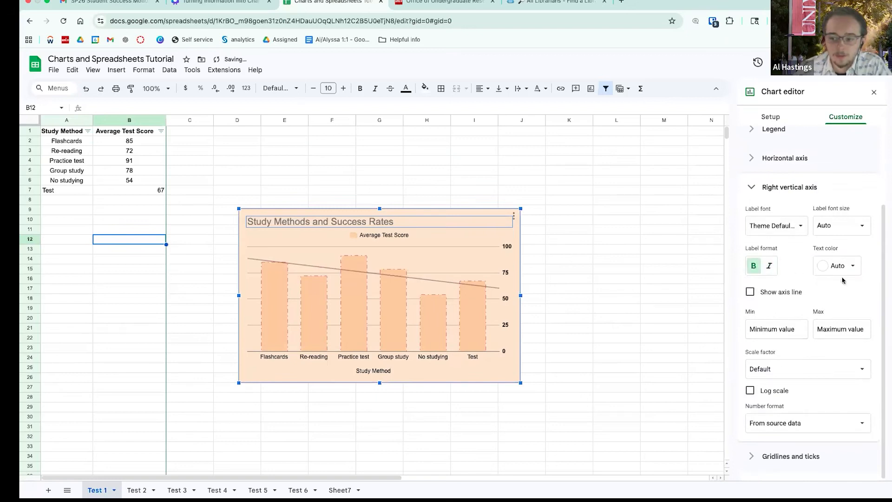
left_click(749, 455)
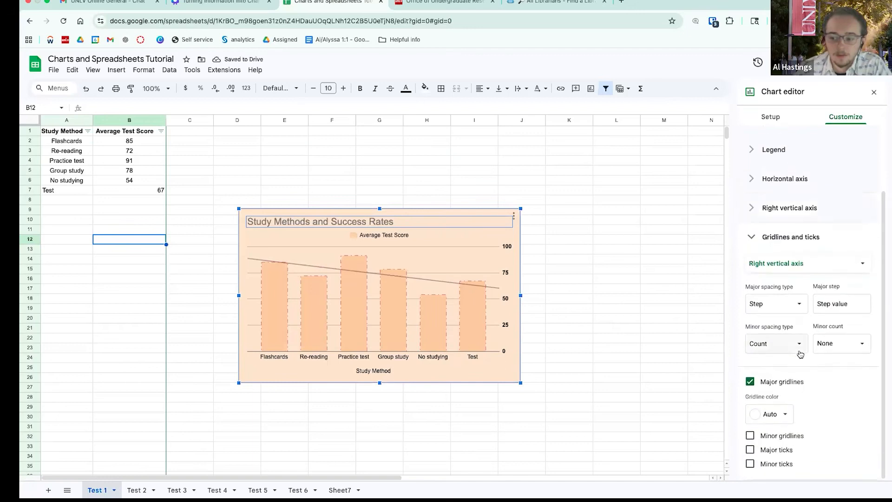
left_click(770, 117)
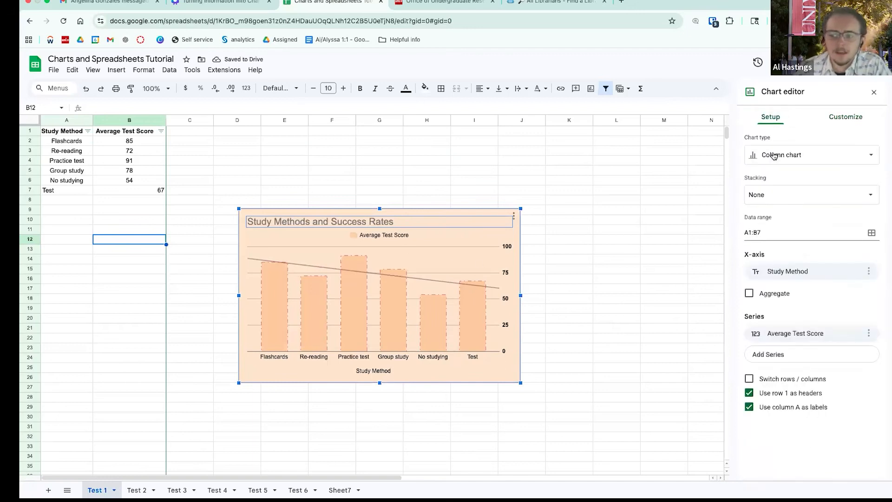
- Change the chart to Bar, then Pie, and finally back to a plain Column chart
left_click(774, 156)
left_click(775, 255)
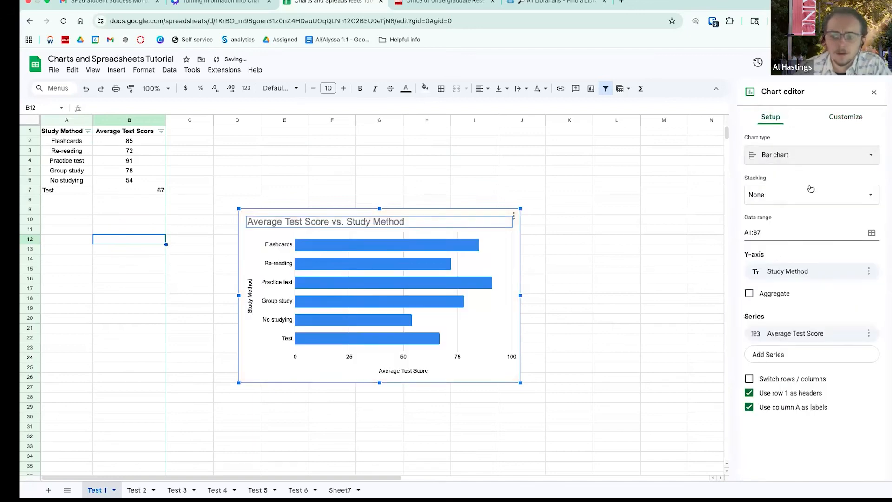
left_click(814, 160)
left_click(835, 213)
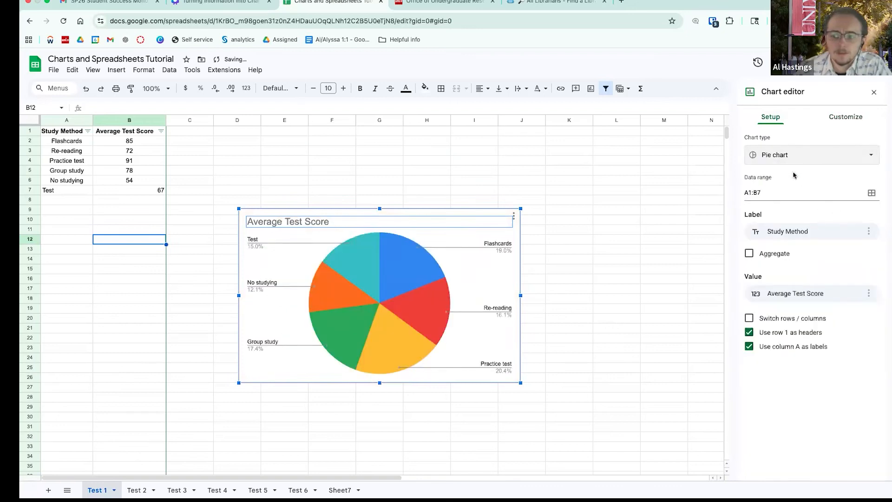
left_click(811, 157)
left_click(775, 204)
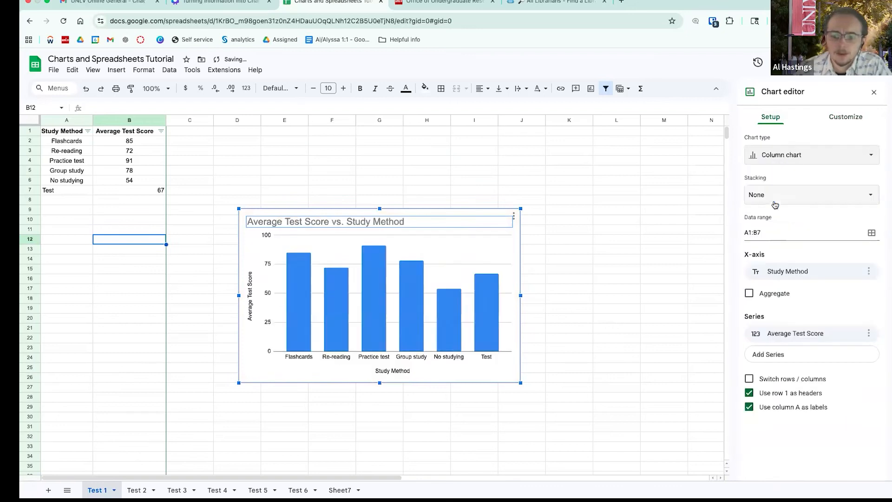
- Close the chart editor and go to the Test 2 sheet
left_click(664, 380)
left_click(488, 293)
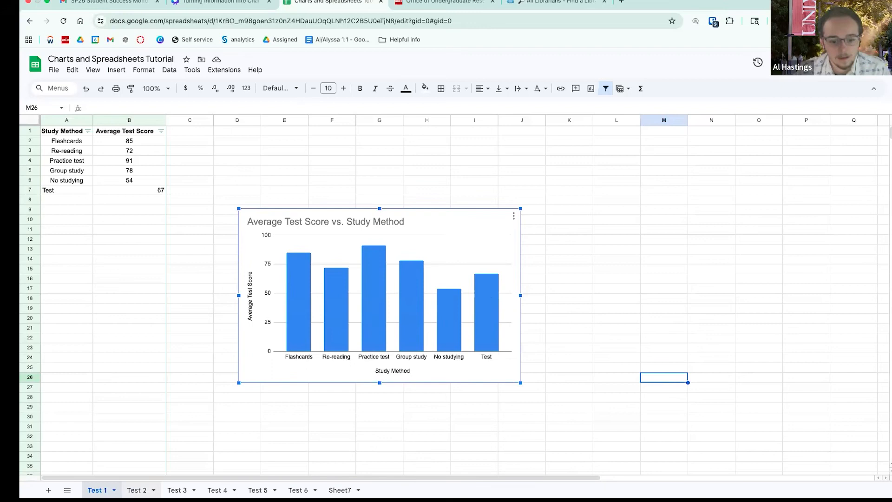
left_click(137, 491)
- Chart the Week and Hours Studied data (A1:B7) on Test 2 as a line chart
left_click_drag(77, 132, 100, 190)
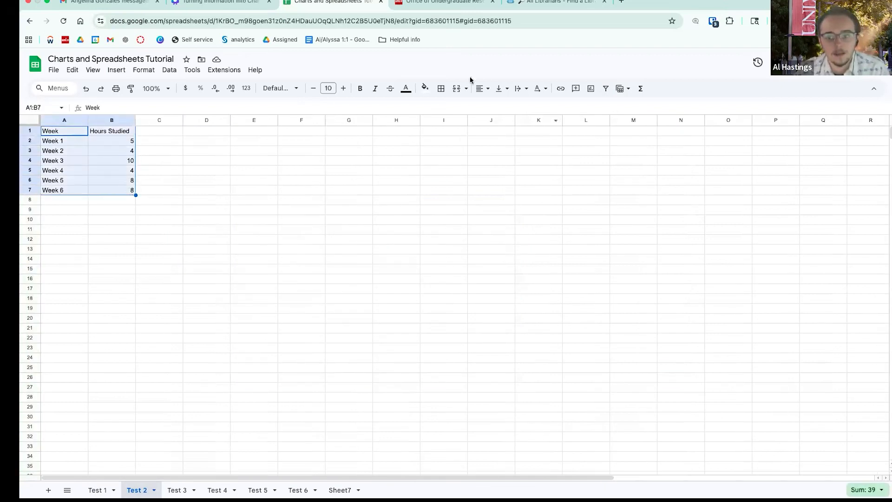
left_click(166, 71)
mouse_move(113, 73)
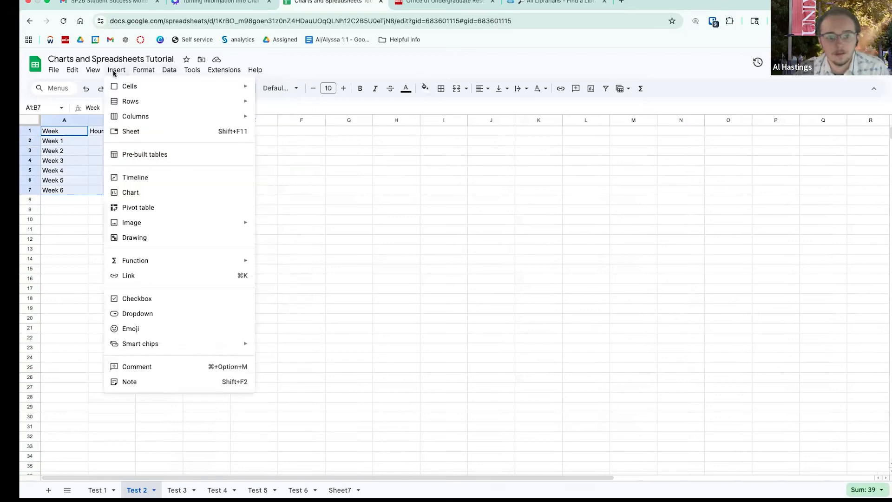
left_click(124, 193)
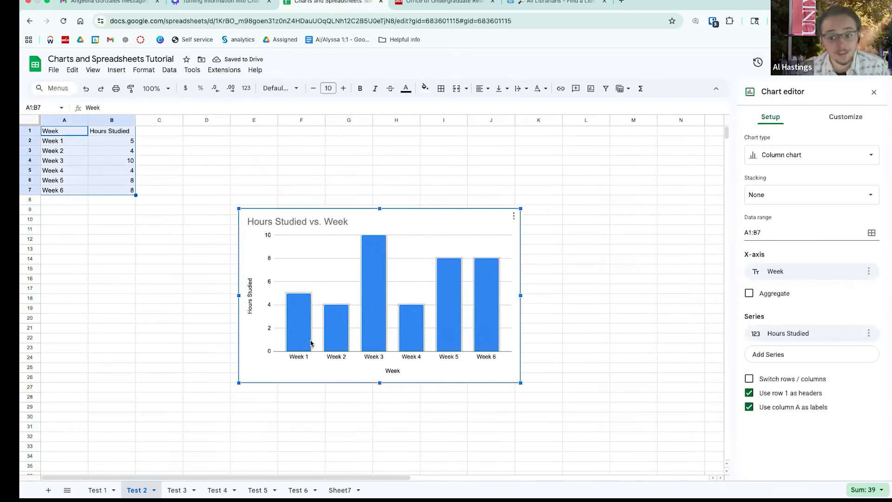
left_click(786, 157)
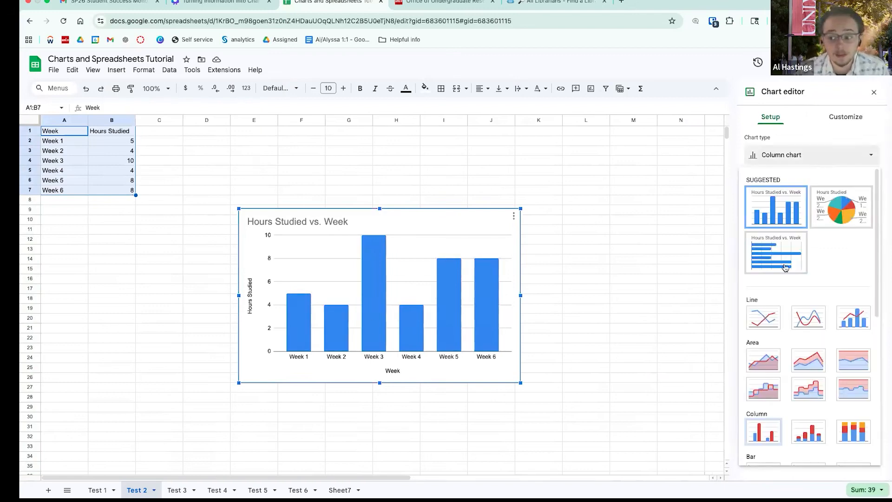
scroll(763, 316, "down", 2)
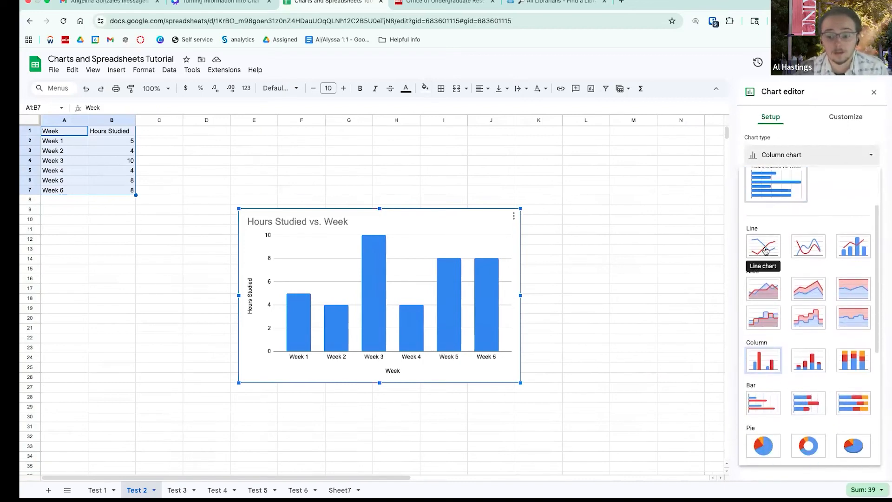
scroll(771, 223, "up", 1)
left_click(762, 255)
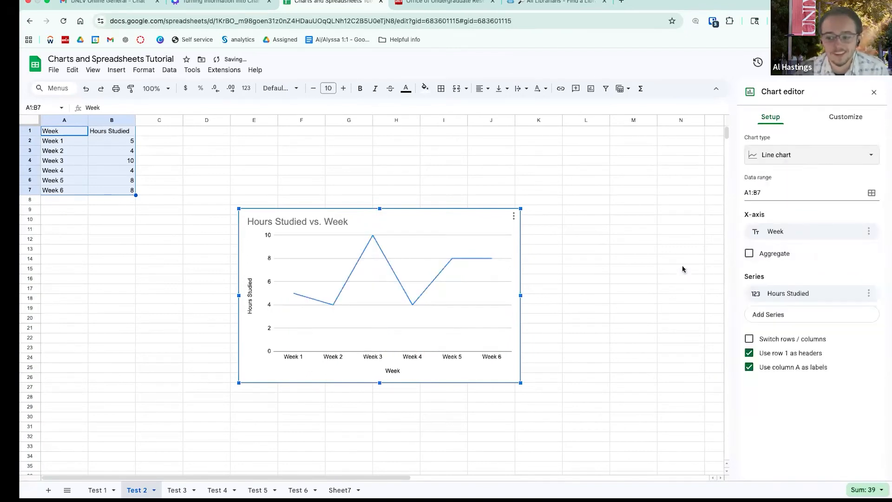
- Try a smoothed line style for the chart, then undo it
left_click(795, 154)
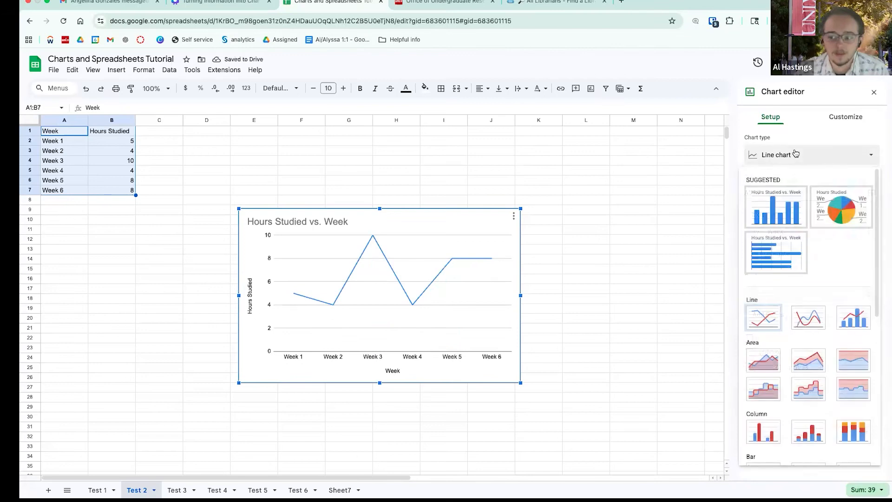
left_click(808, 317)
key("ctrl+z")
- Turn on data labels for the Hours Studied series in the chart's Customize settings
left_click(845, 116)
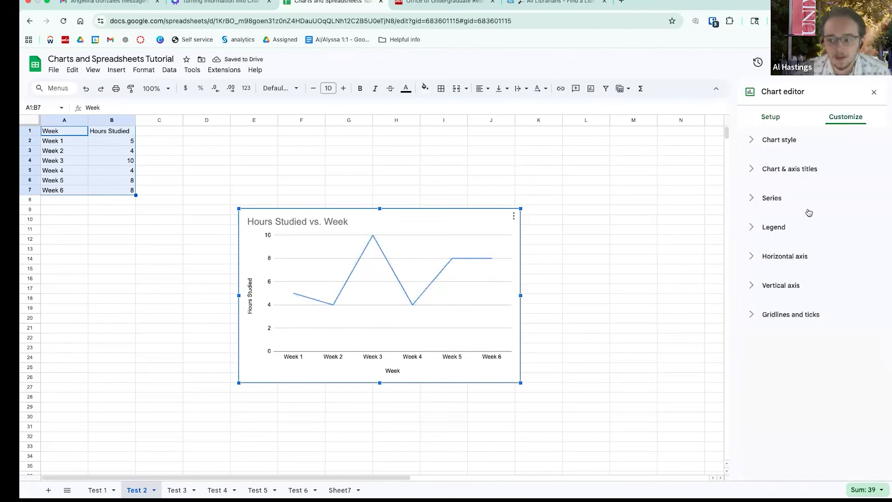
left_click(755, 196)
scroll(776, 313, "down", 3)
left_click(750, 323)
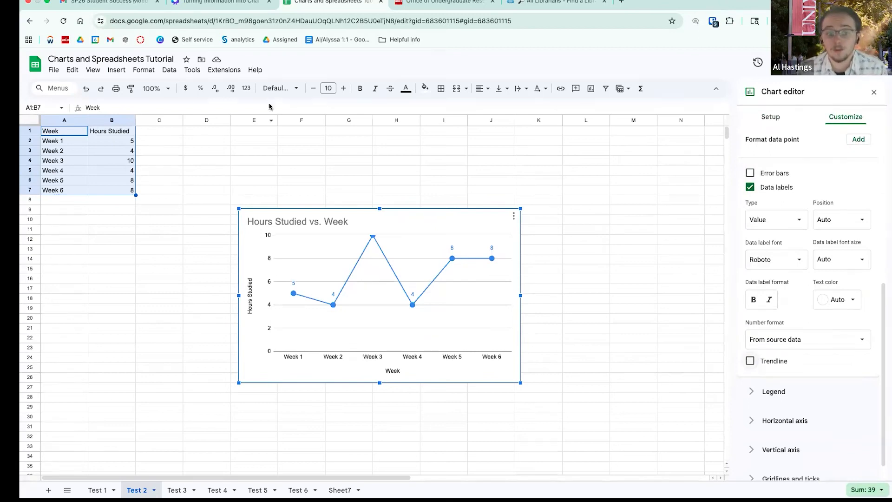
left_click(116, 70)
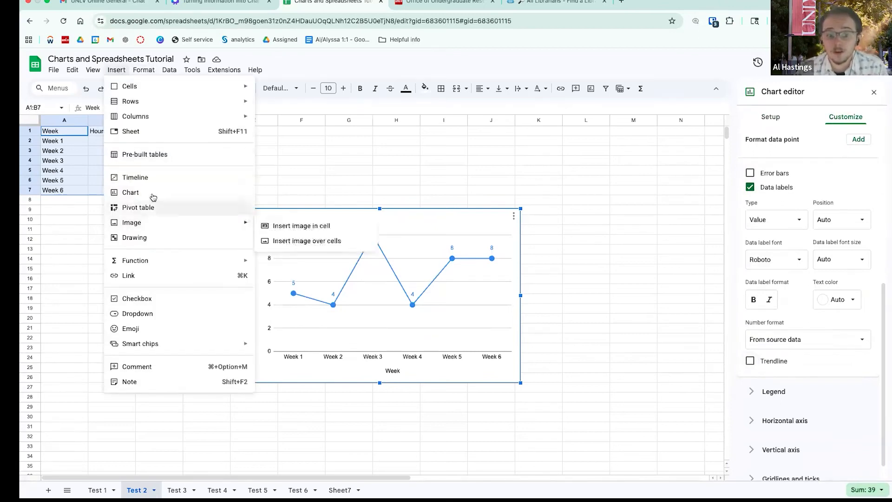
left_click(48, 172)
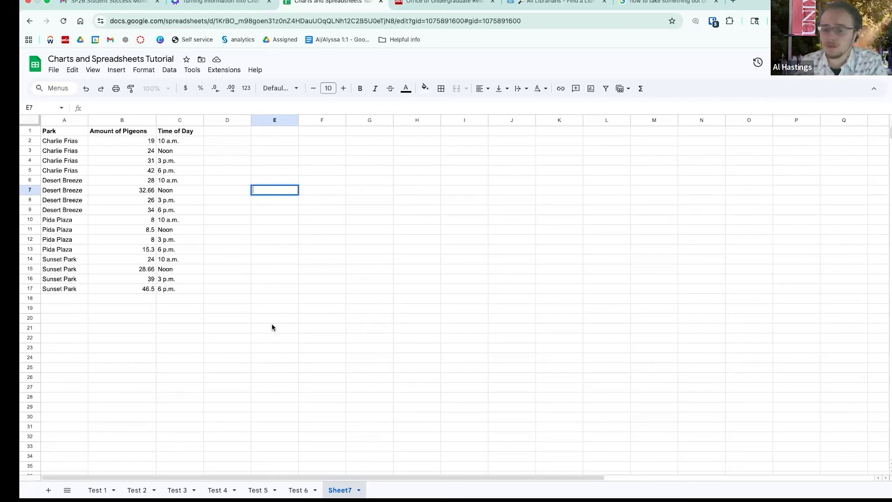
- Review the Test 1 bar chart and Test 2 sheet, then go to Sheet7
left_click(99, 490)
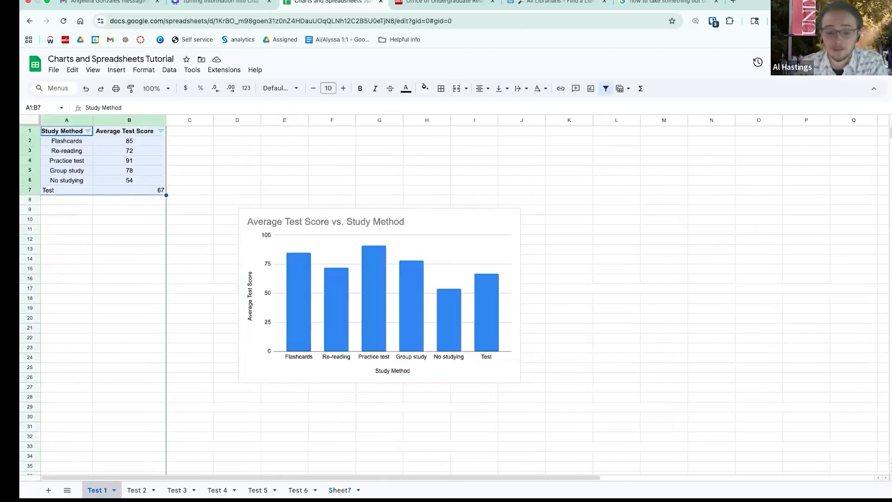
left_click(306, 304)
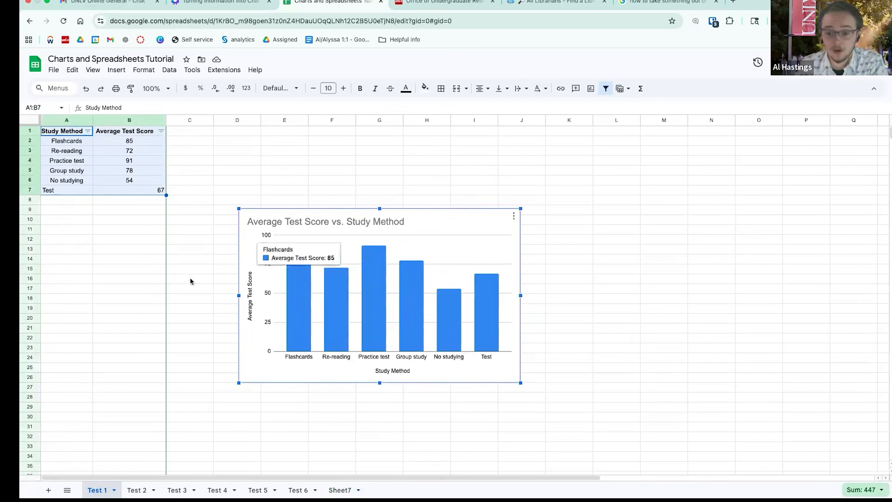
left_click(136, 489)
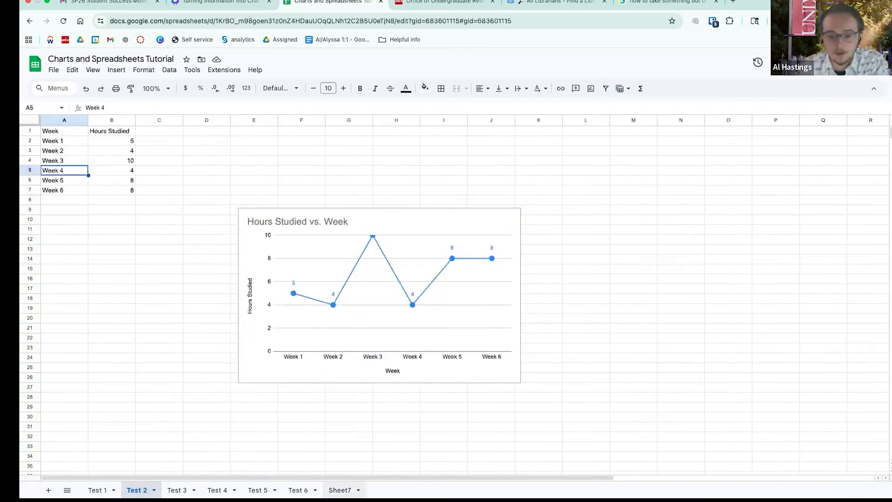
left_click(340, 489)
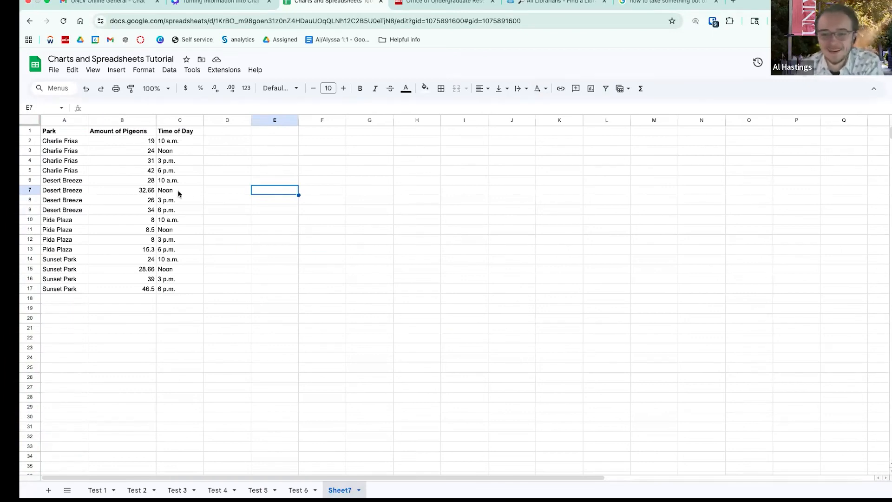
left_click(143, 142)
left_click(62, 129)
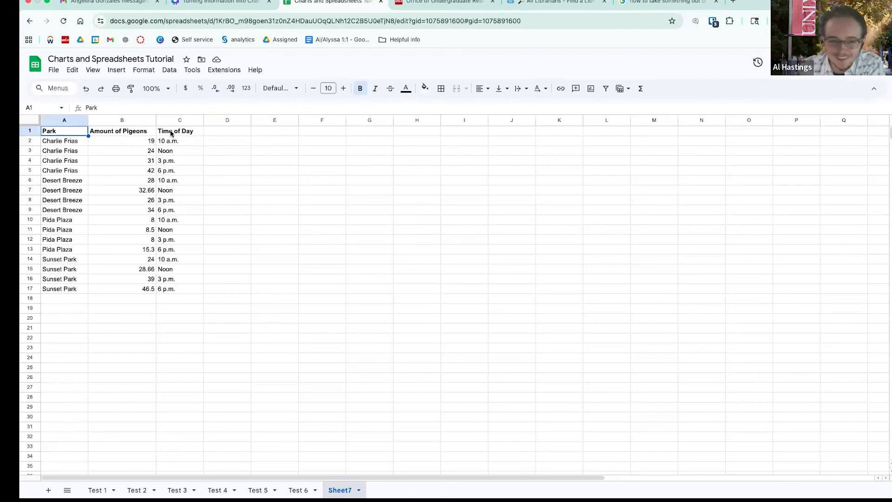
left_click(171, 132)
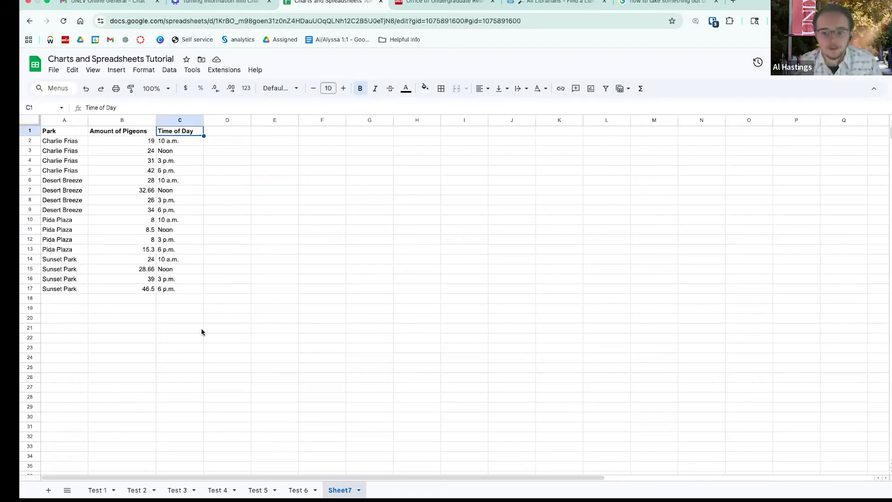
left_click_drag(58, 142, 184, 175)
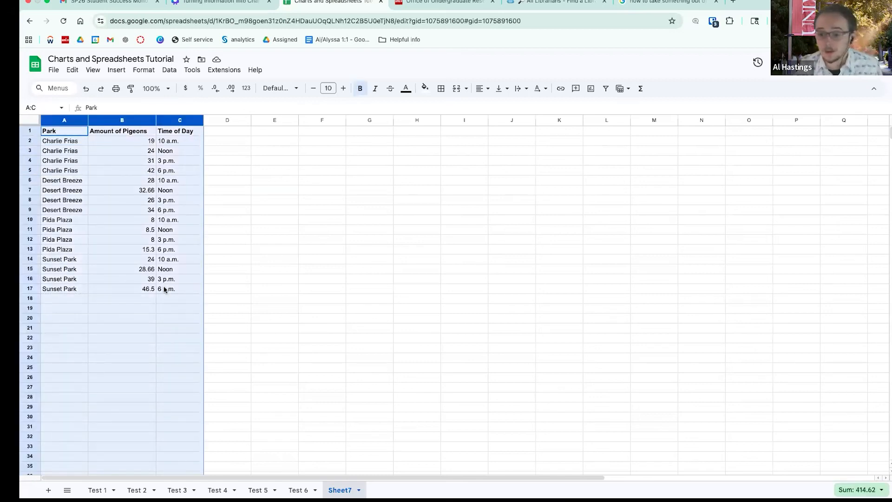
- Revisit Test 1 and Test 2, return to Sheet7, and bring up the Insert options
left_click(98, 490)
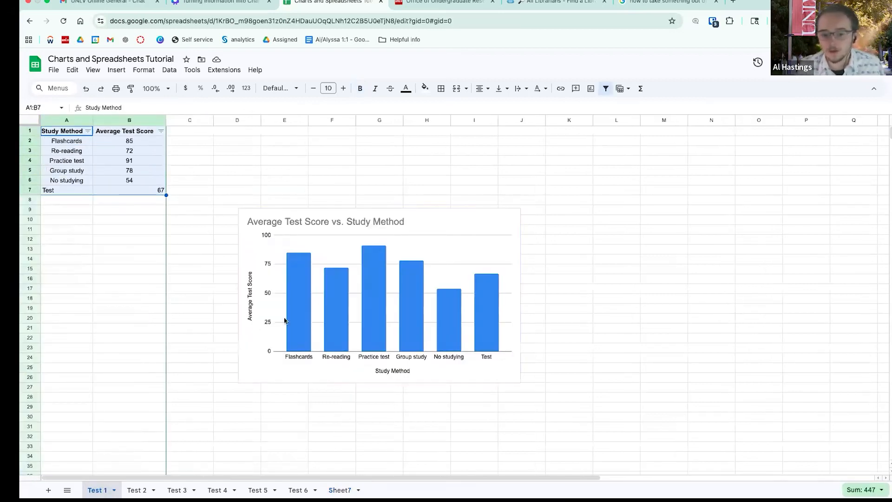
left_click(137, 490)
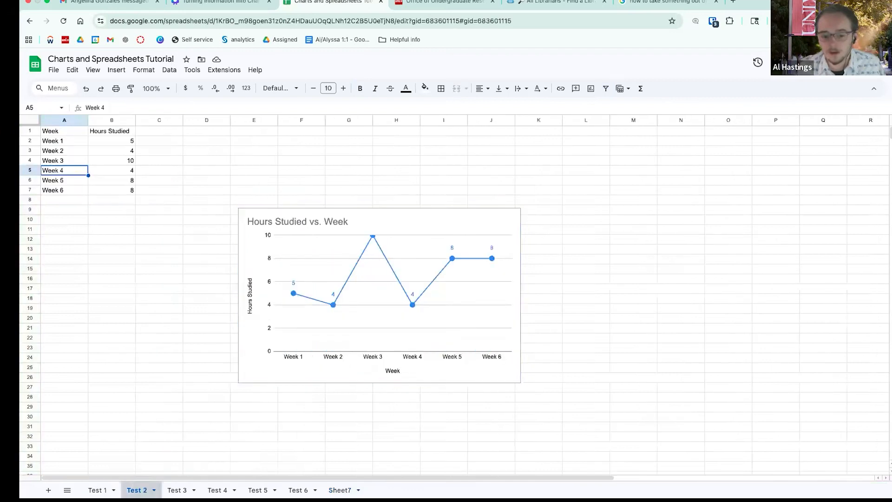
left_click(340, 489)
left_click(116, 70)
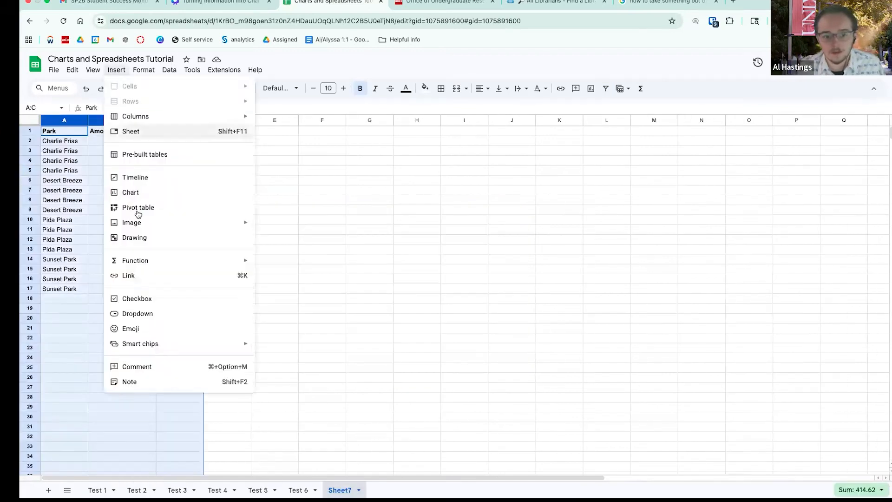
left_click(141, 188)
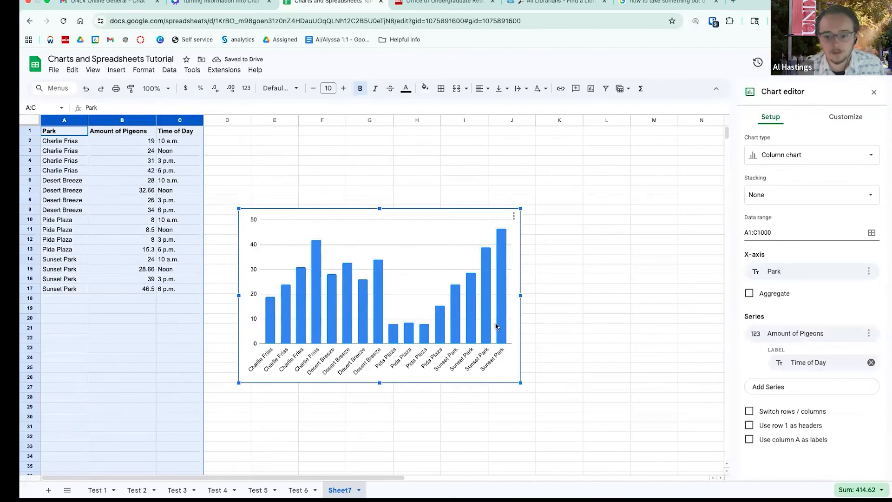
left_click(759, 164)
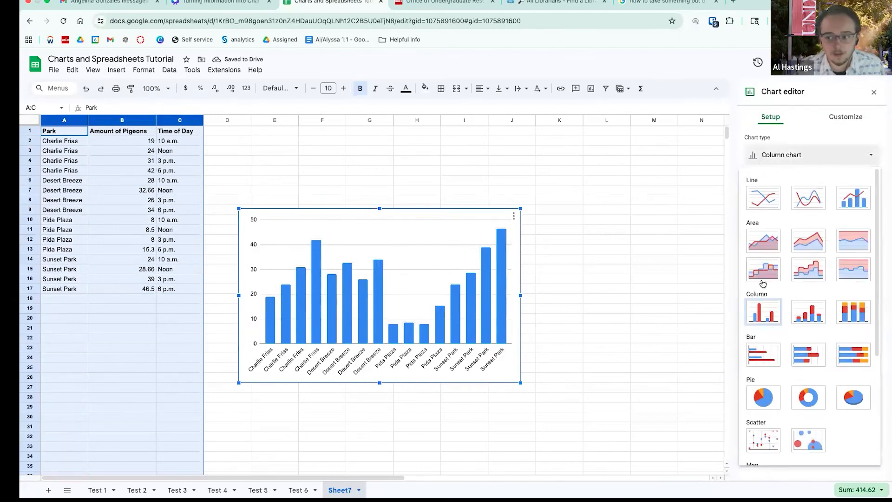
left_click(762, 204)
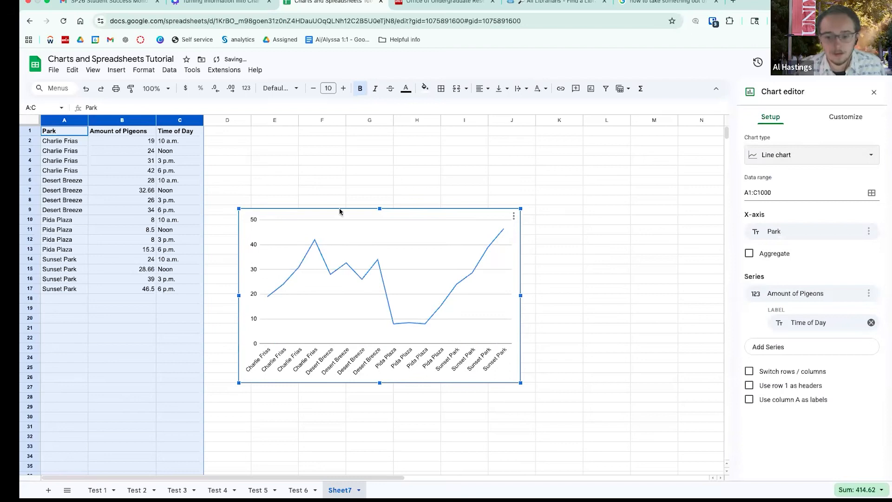
left_click(327, 324)
key("BackSpace")
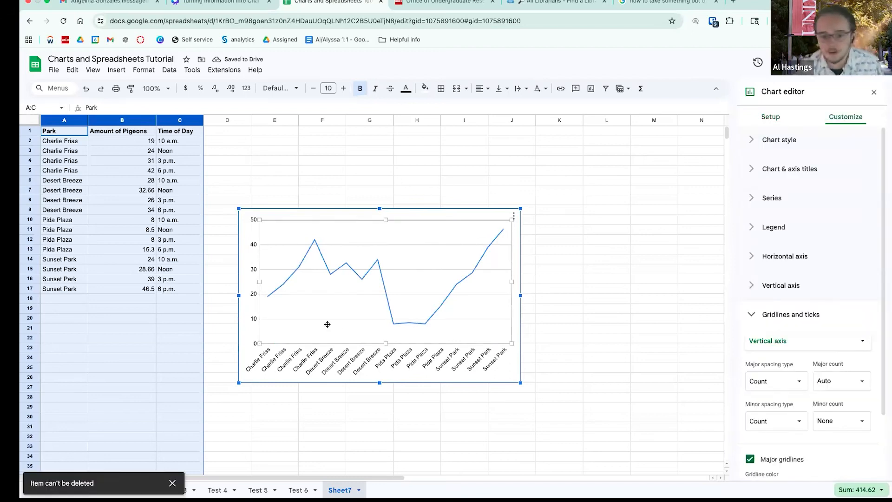
left_click(343, 218)
key("BackSpace")
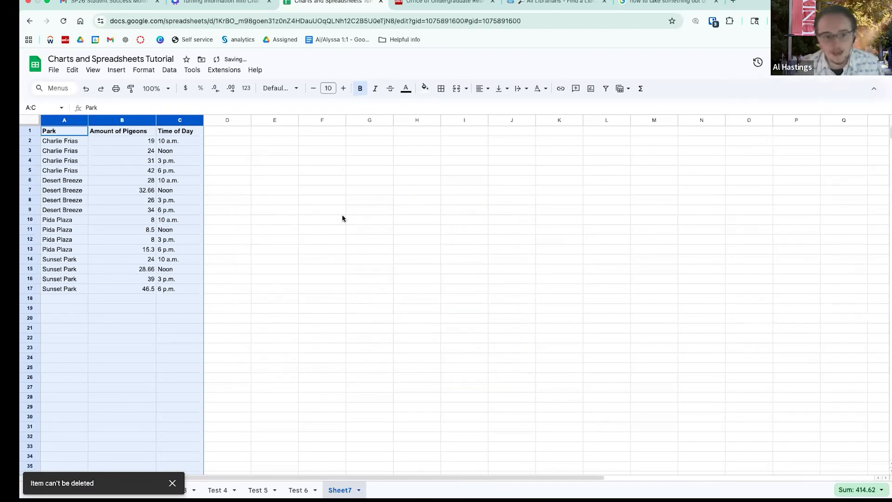
- Create a pivot table from Sheet7!A:C on a new sheet, Pivot Table 6
left_click(117, 70)
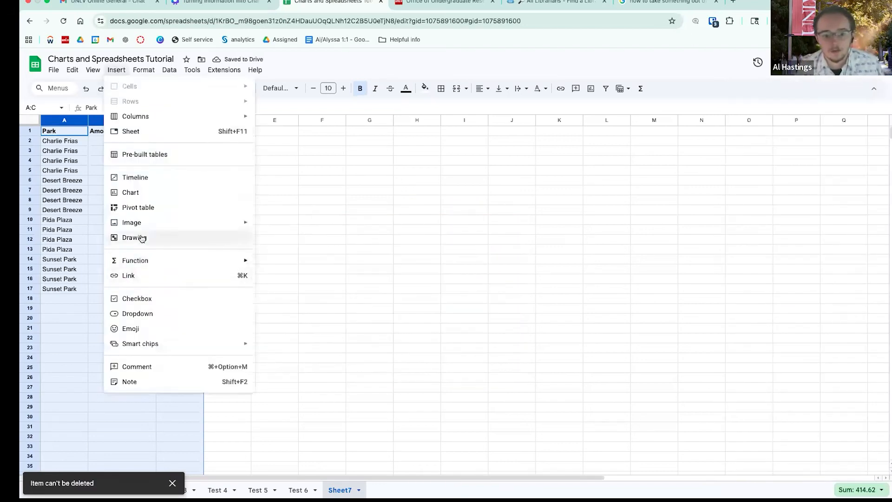
left_click(143, 208)
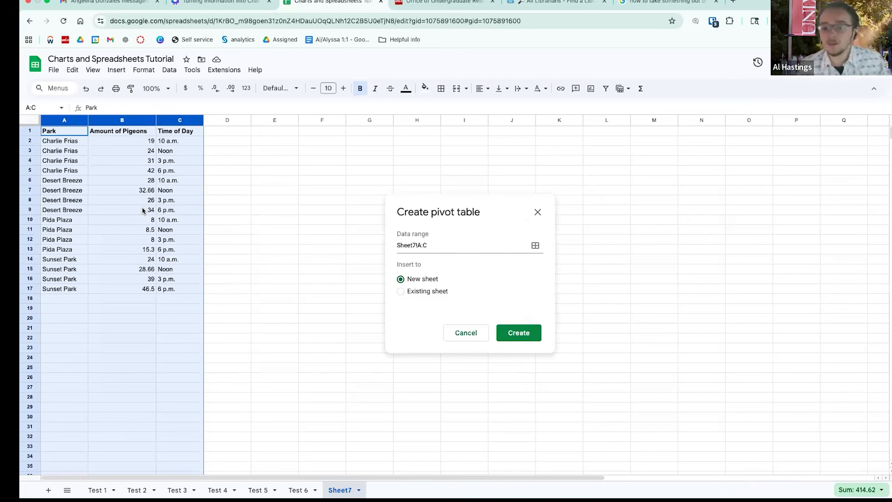
left_click(519, 337)
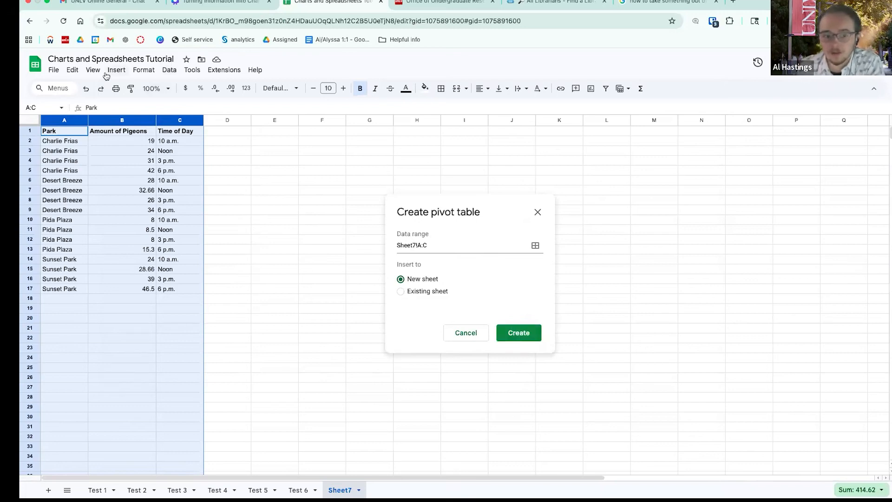
left_click(115, 70)
left_click(515, 333)
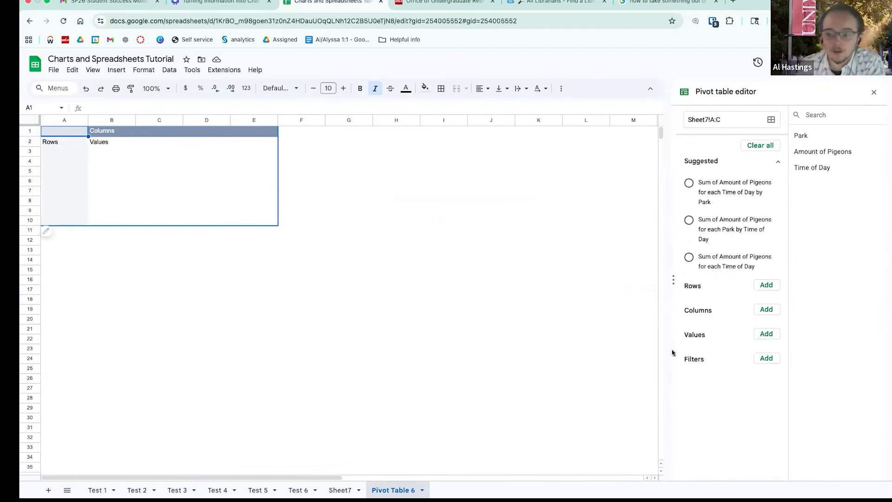
- Set pivot values to SUM of Amount of Pigeons, rows to Park, columns to Time of Day
left_click(768, 334)
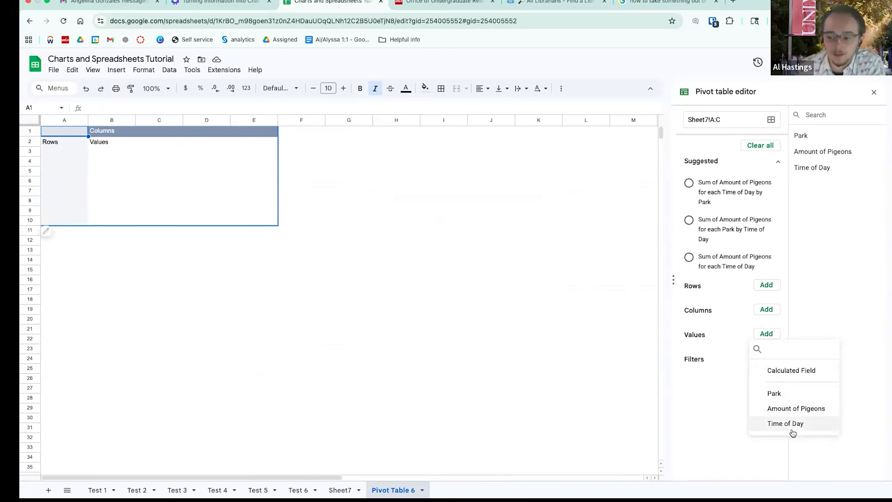
left_click(795, 410)
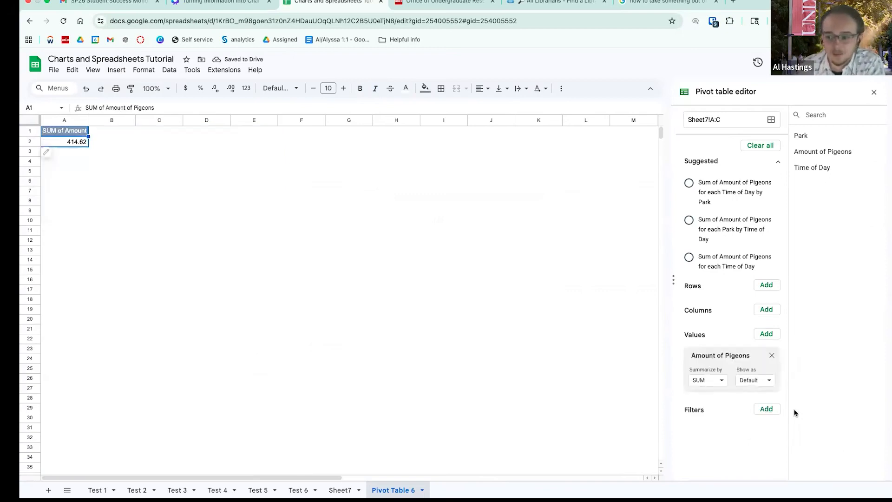
left_click(773, 286)
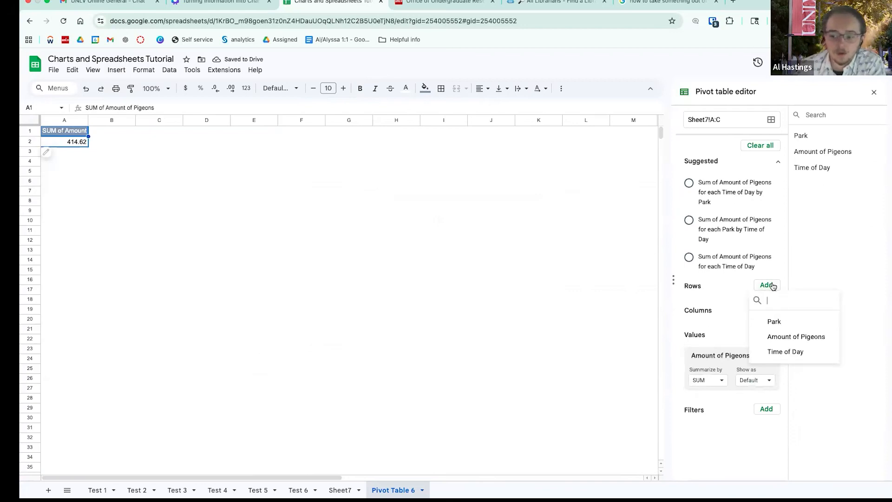
left_click(769, 322)
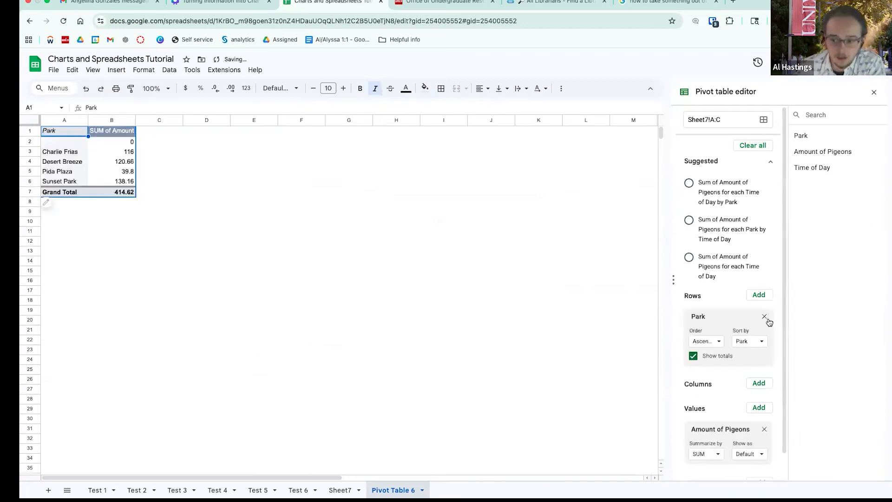
left_click(759, 384)
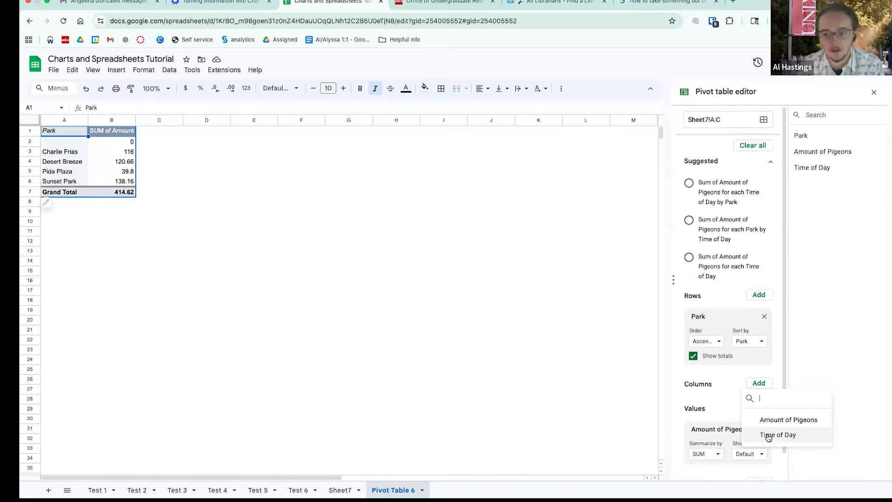
left_click(769, 436)
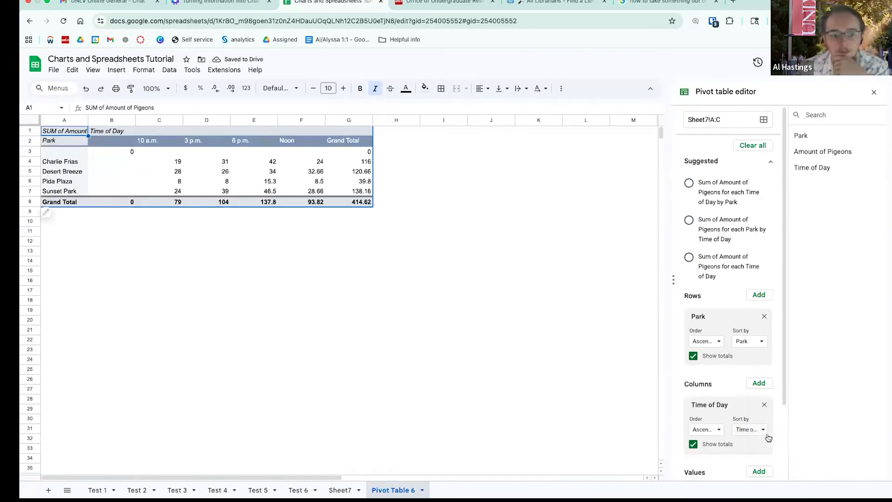
left_click(265, 173)
left_click(242, 154)
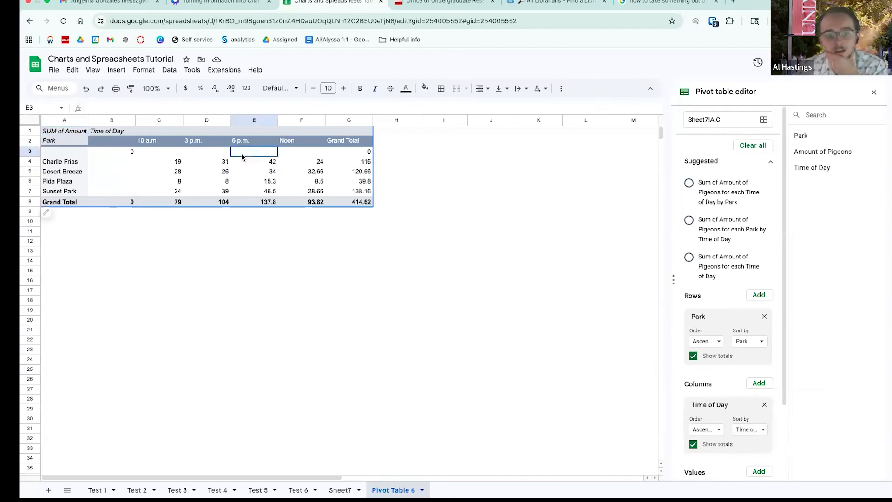
- Insert a chart of the pivot table, then a column chart of the Sheet7 raw data
left_click(117, 71)
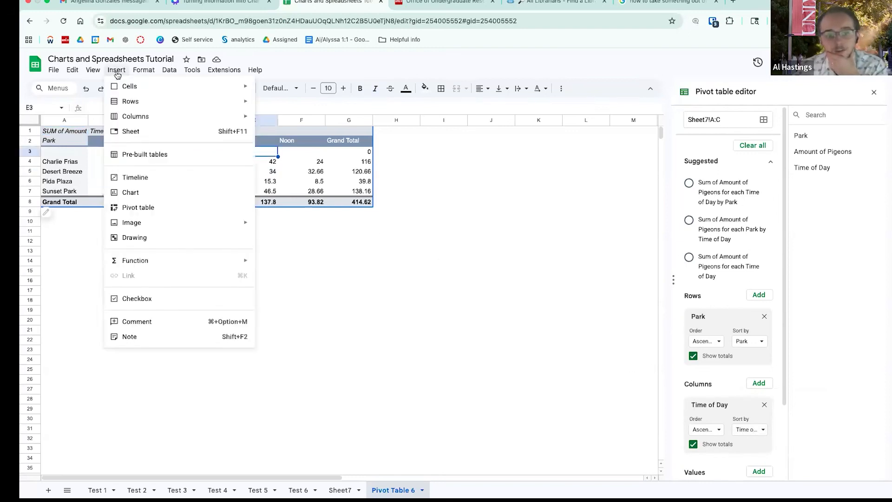
left_click(131, 193)
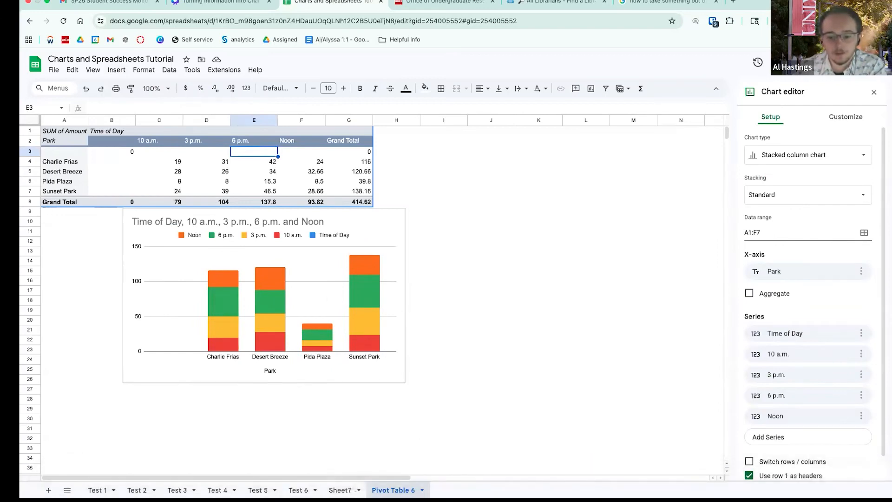
left_click(341, 490)
left_click(116, 70)
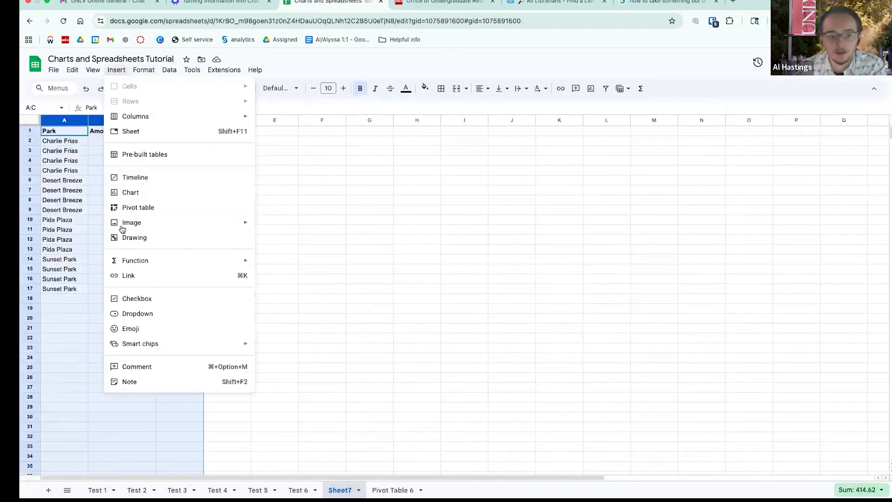
left_click(130, 193)
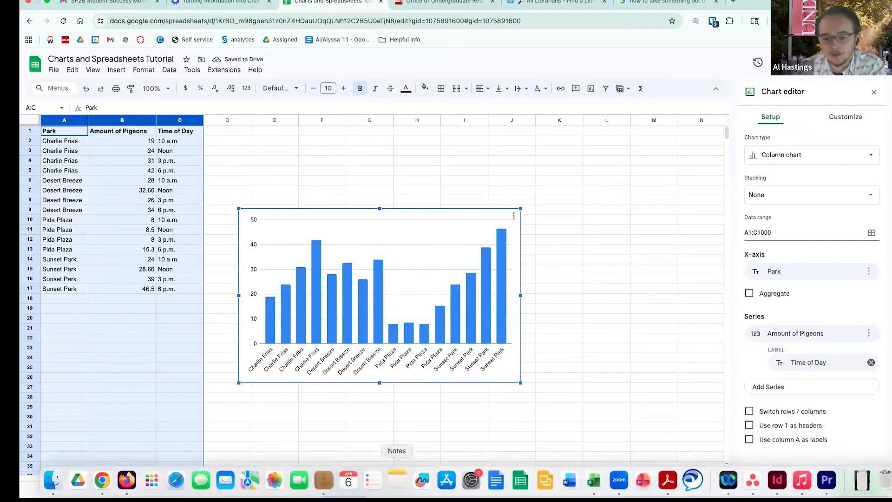
- Change the Pivot Table 6 chart's type to Line chart
left_click(395, 490)
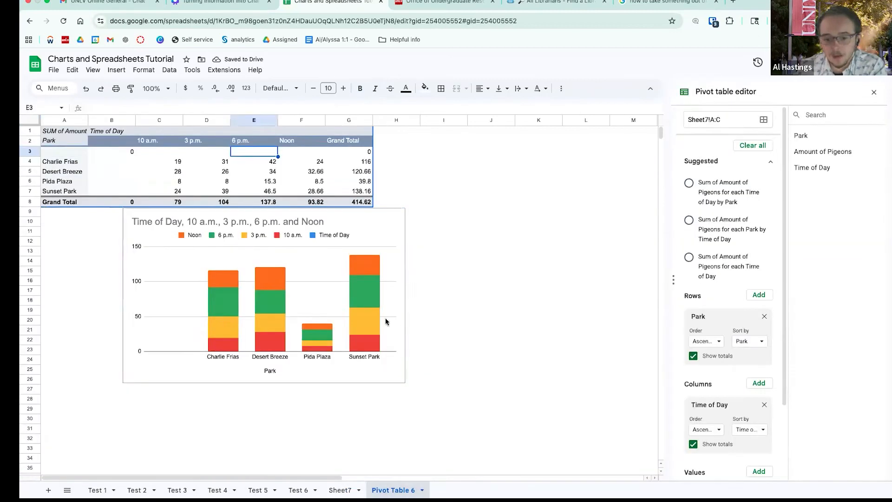
double_click(329, 266)
left_click(774, 117)
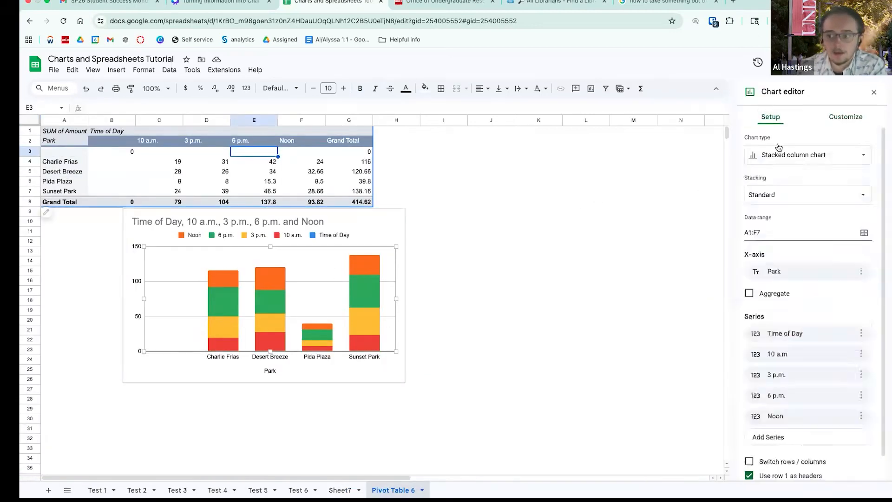
left_click(785, 155)
left_click(762, 196)
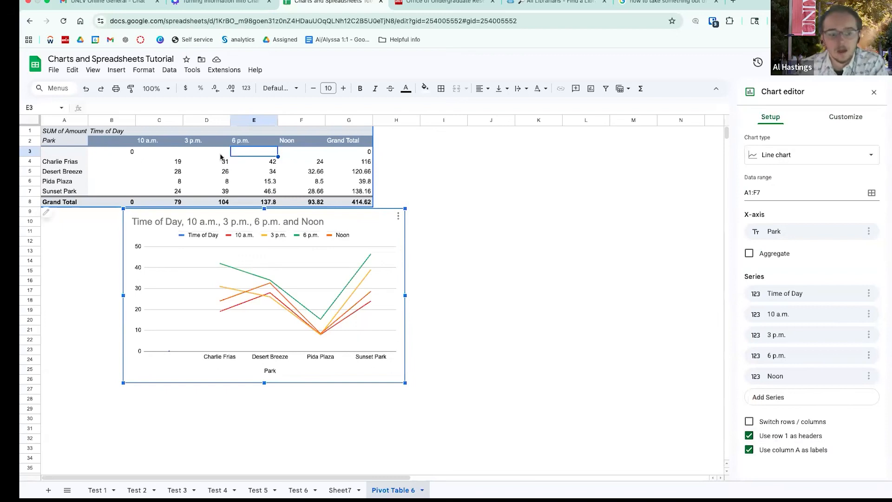
- Move Time of Day into the pivot rows and Park into the columns, then close the editor
left_click(201, 152)
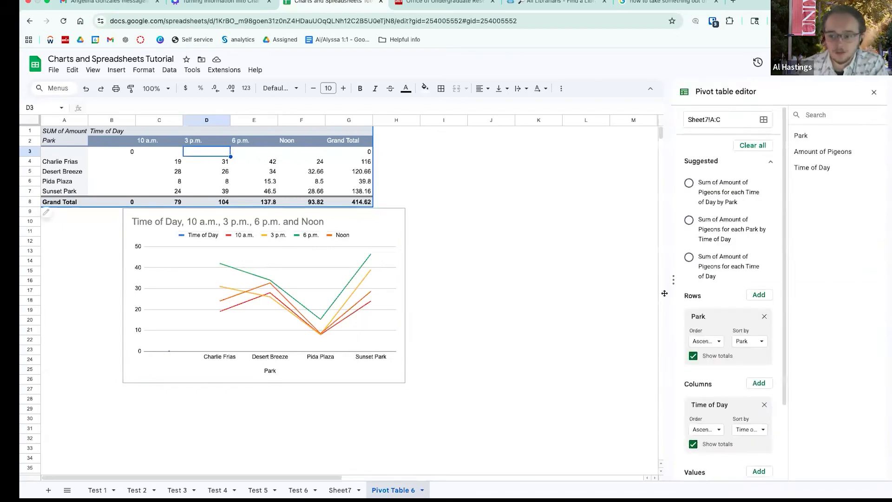
scroll(713, 317, "down", 3)
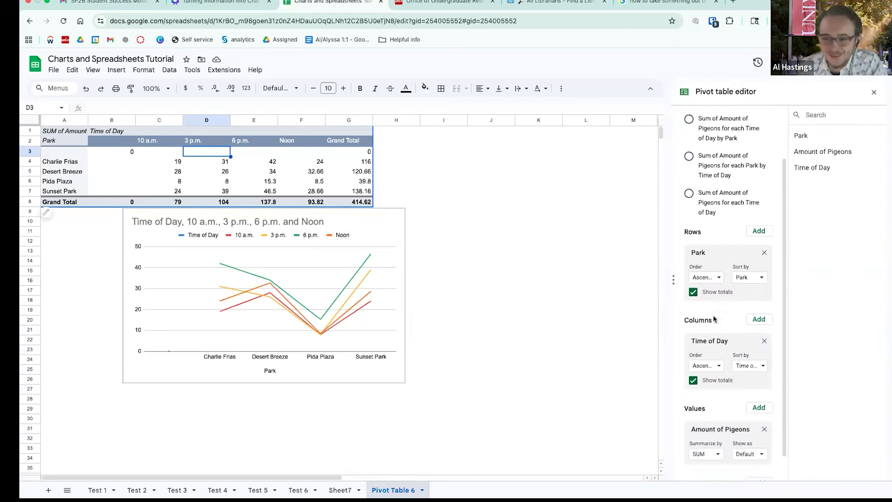
scroll(724, 297, "down", 1)
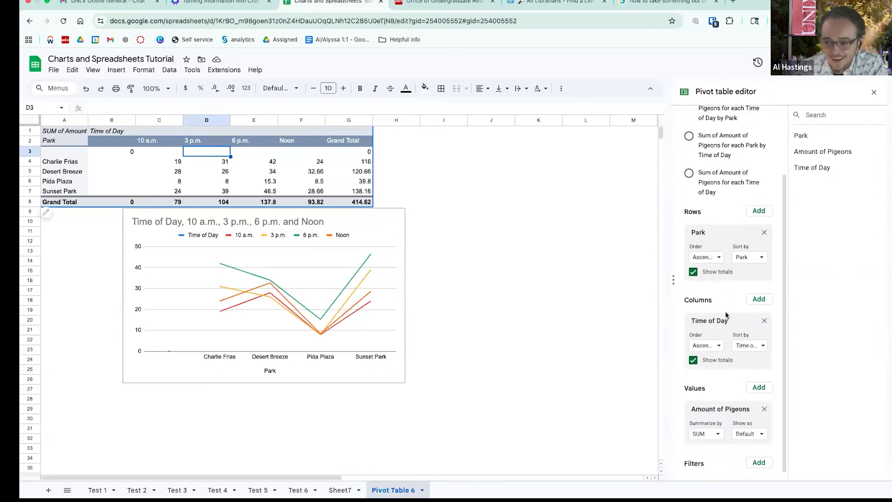
left_click_drag(729, 323, 723, 261)
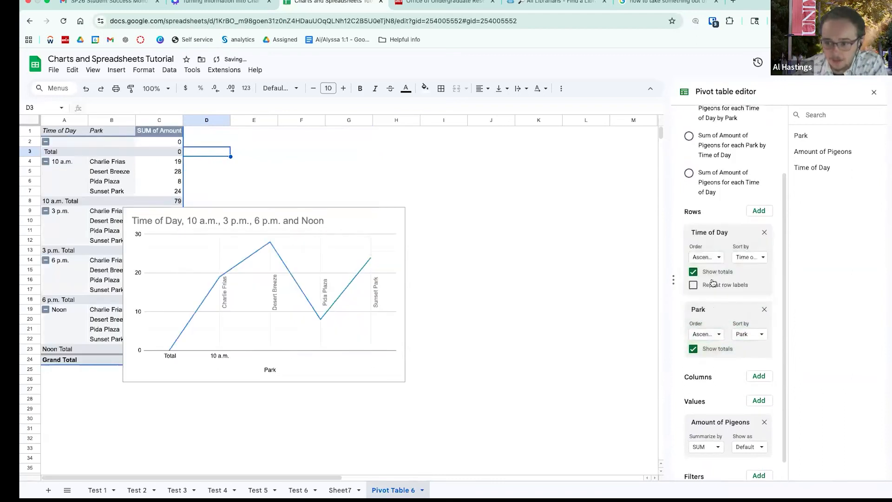
left_click_drag(711, 312, 716, 357)
scroll(716, 357, "up", 2)
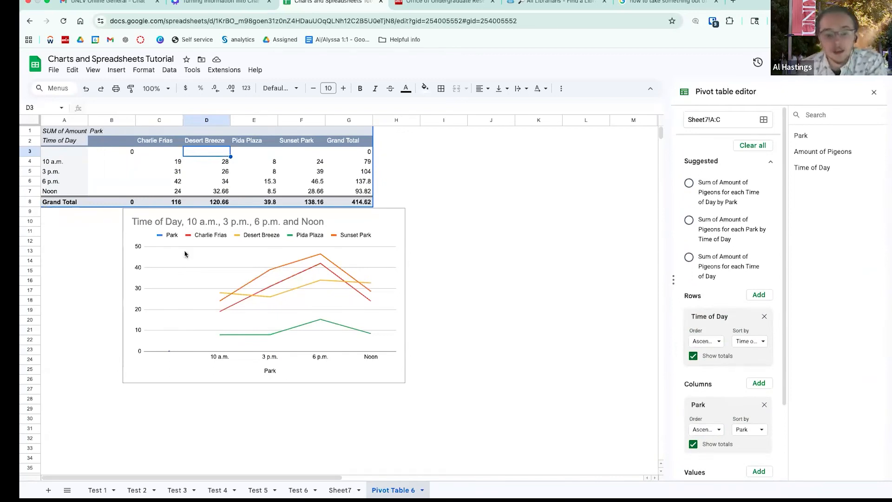
left_click(165, 232)
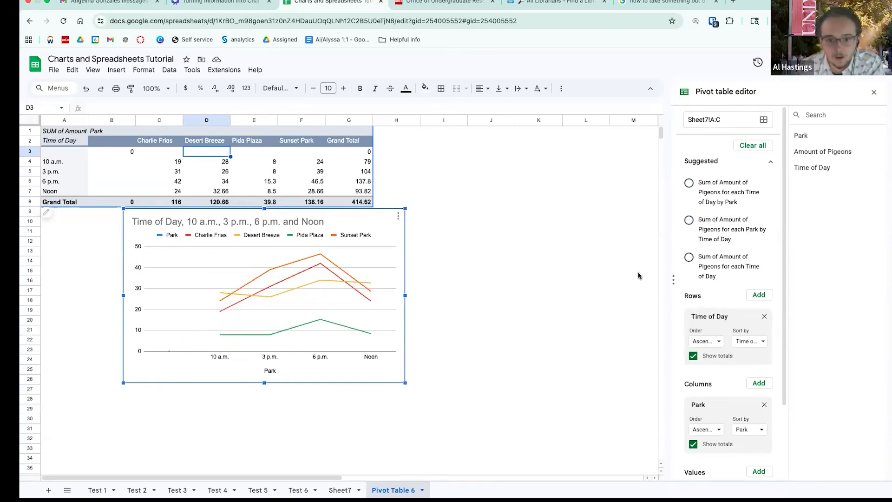
left_click(874, 94)
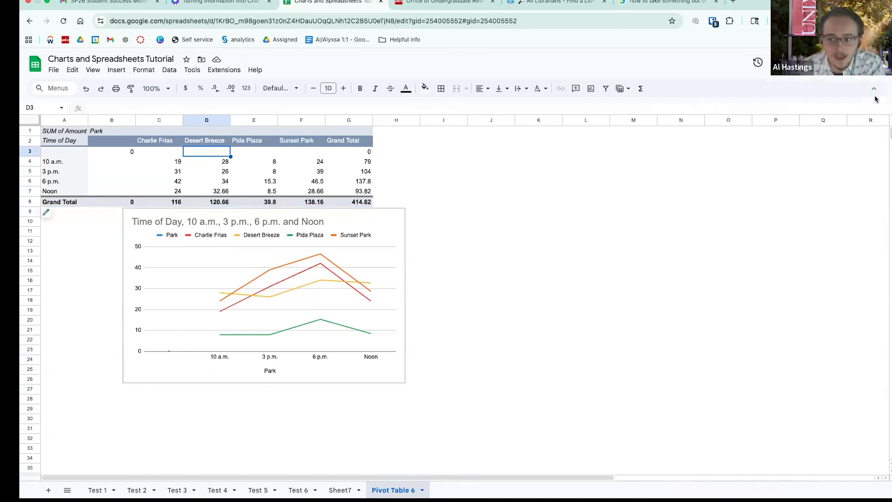
double_click(188, 269)
left_click(780, 227)
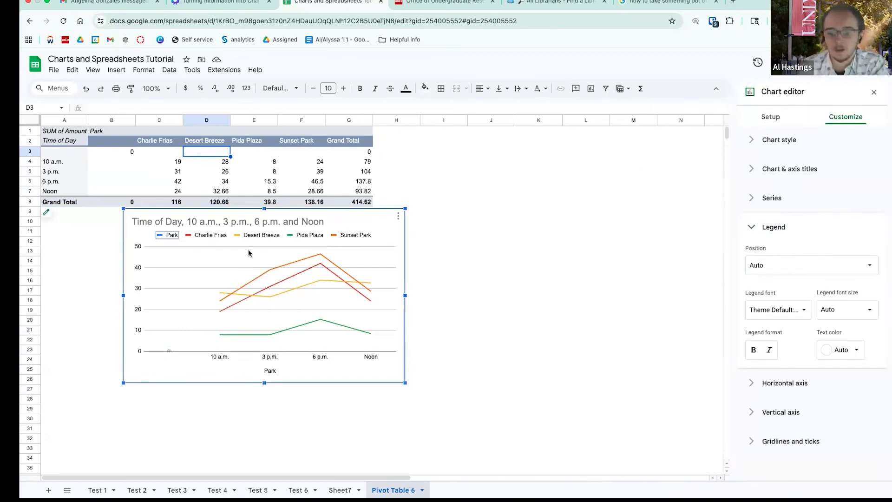
double_click(192, 236)
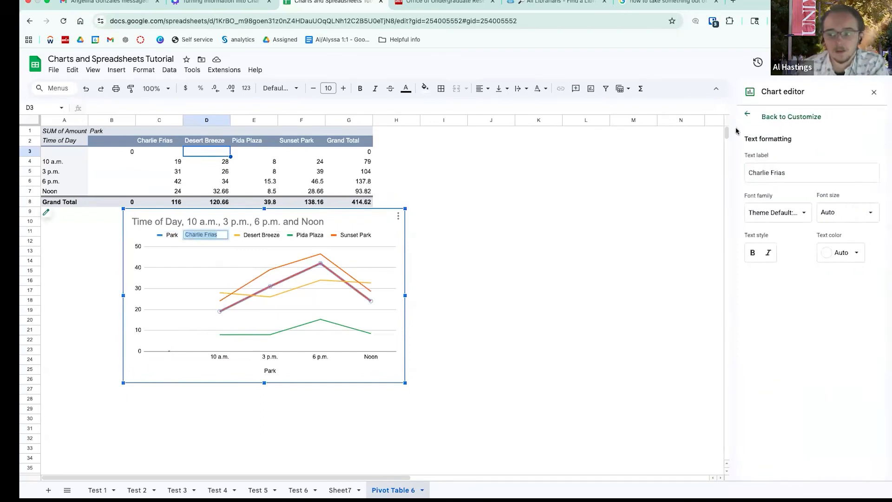
left_click(747, 115)
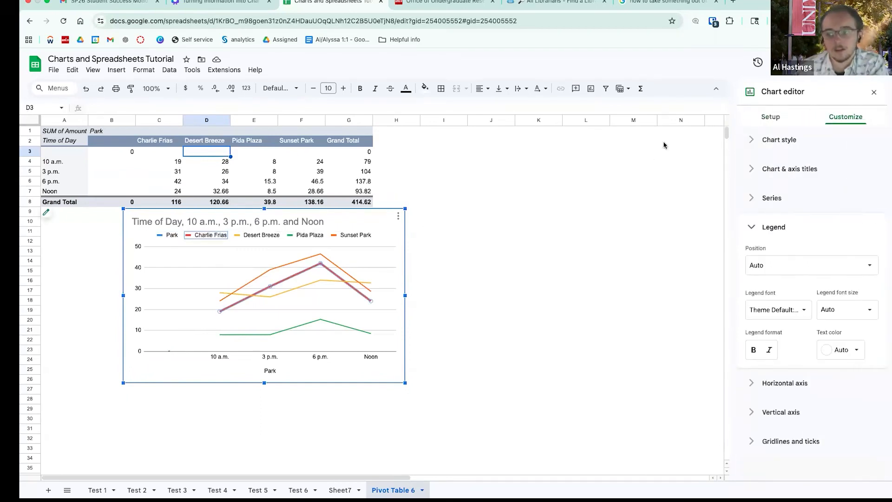
- Remove the Park series from the line chart and close the chart editor
left_click(776, 120)
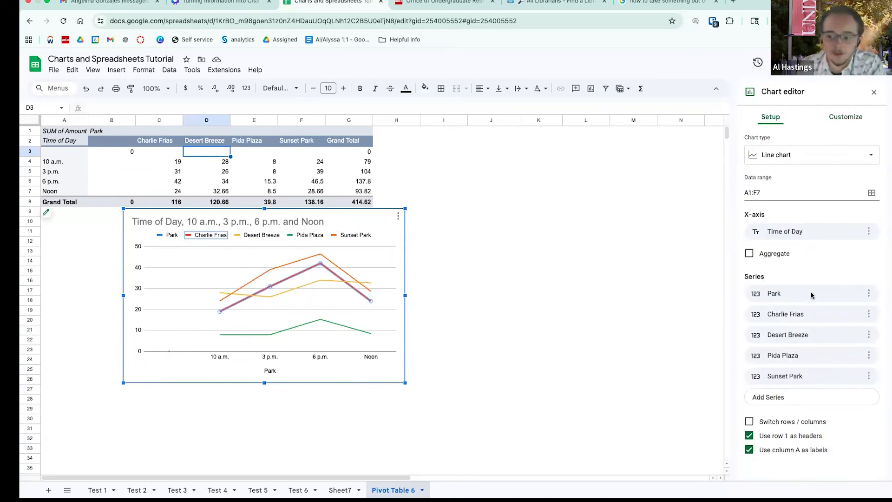
left_click(869, 293)
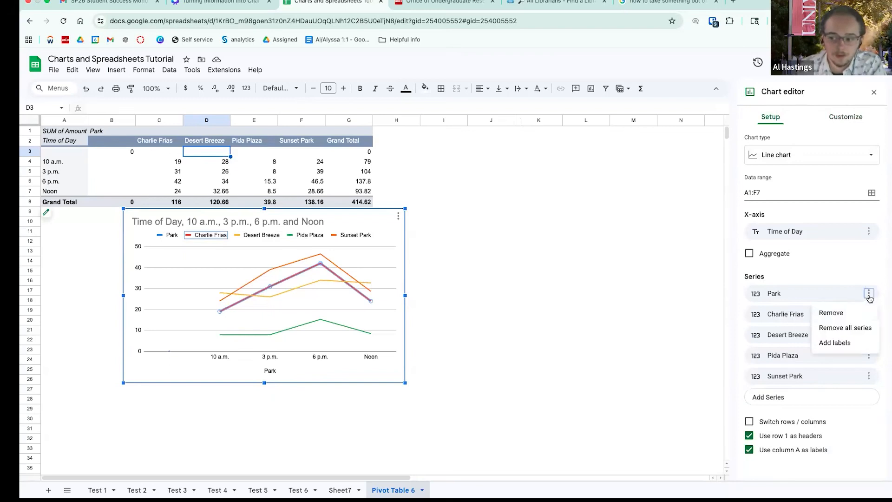
left_click(853, 314)
left_click(468, 322)
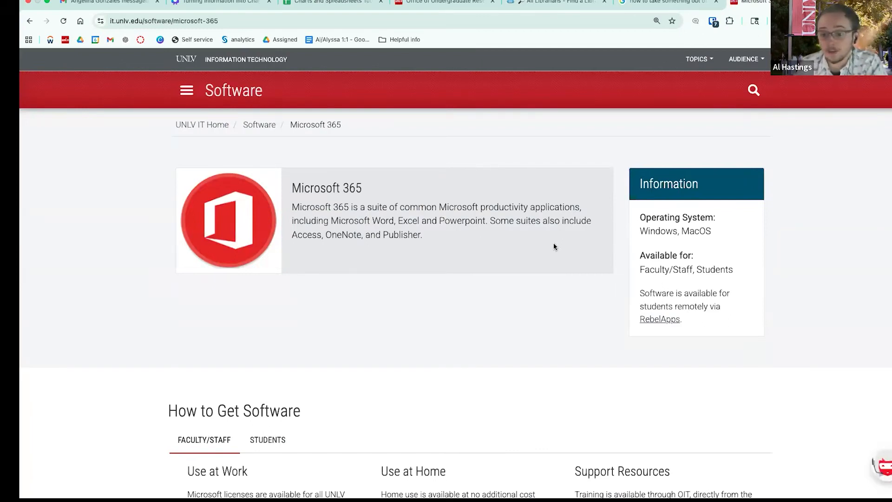
- Highlight the Microsoft 365 heading and its Word, Excel and PowerPoint description on the software page
double_click(335, 186)
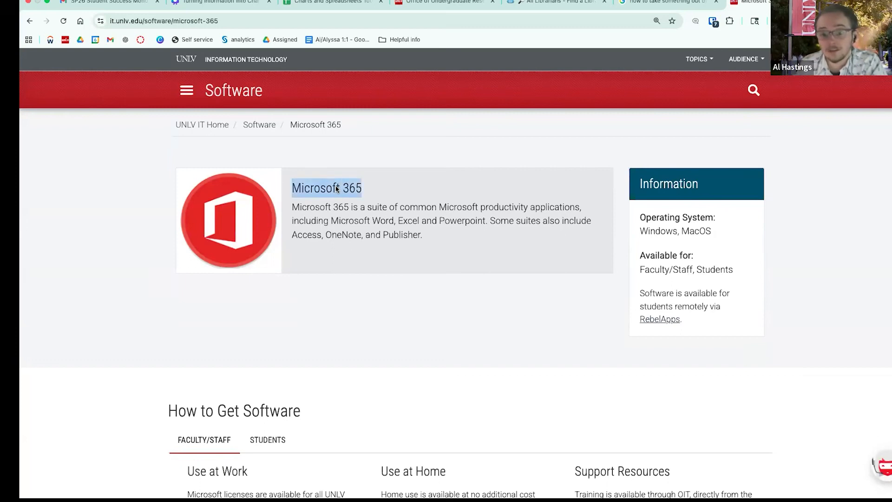
left_click(343, 221)
left_click_drag(333, 220, 486, 230)
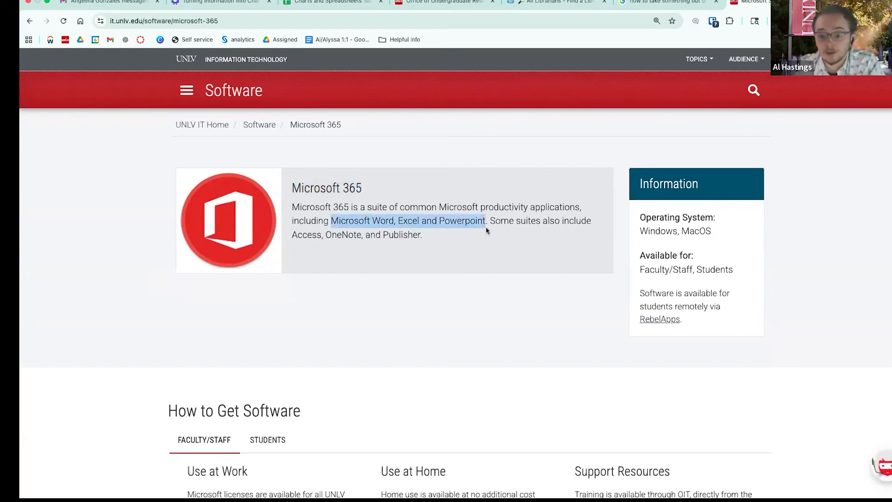
left_click(481, 293)
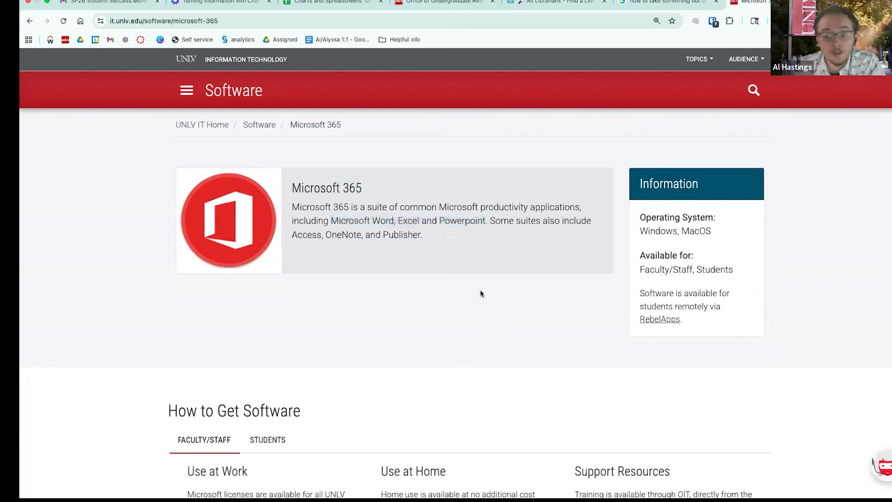
scroll(480, 293, "down", 3)
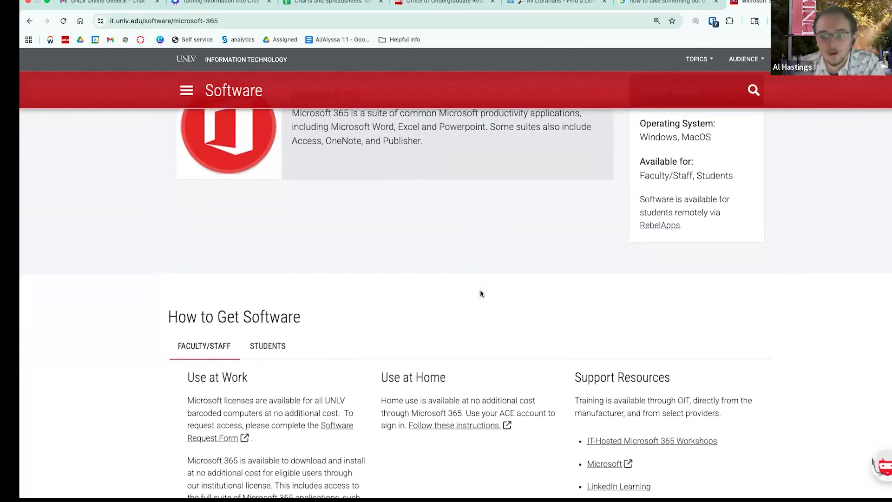
scroll(481, 293, "down", 3)
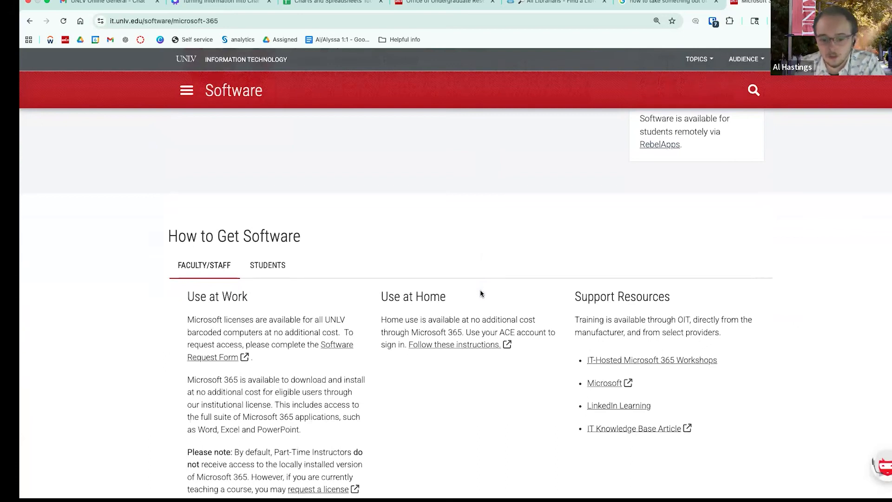
scroll(481, 294, "down", 2)
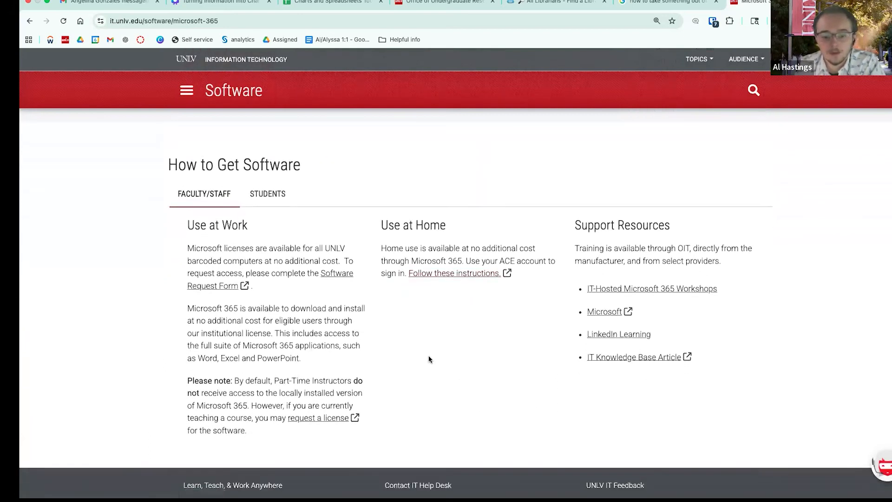
- View the student access details, then follow the ace.unlv.edu link from the help article
left_click(268, 193)
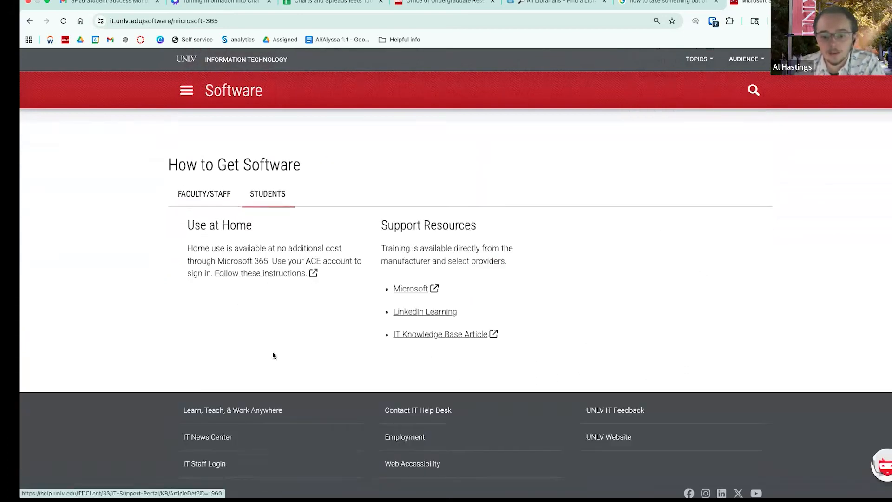
left_click(276, 279)
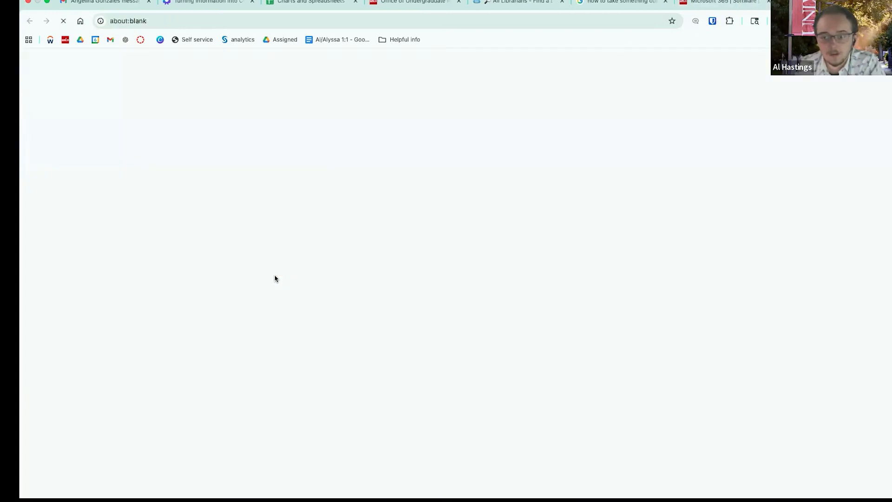
left_click(723, 3)
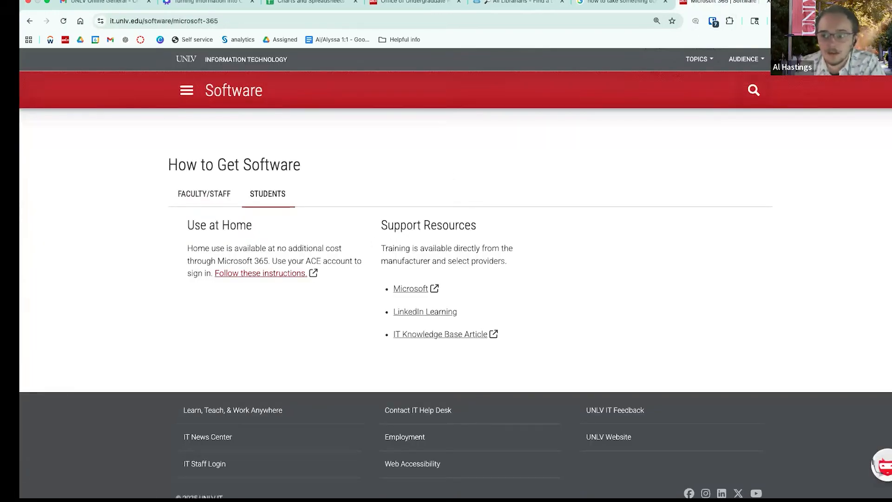
left_click(818, 2)
scroll(422, 263, "down", 1)
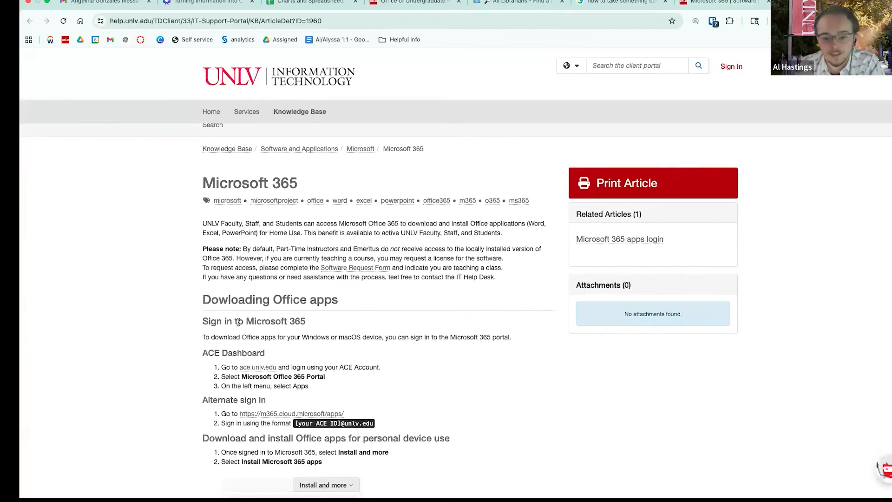
left_click(250, 368)
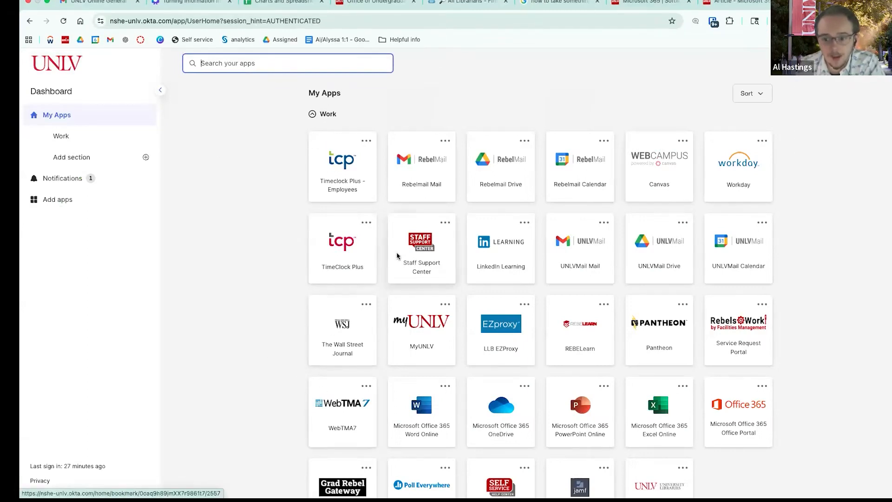
- Launch Office 365 from Okta and create a Blank workbook via Create > More > Workbook
scroll(398, 255, "down", 2)
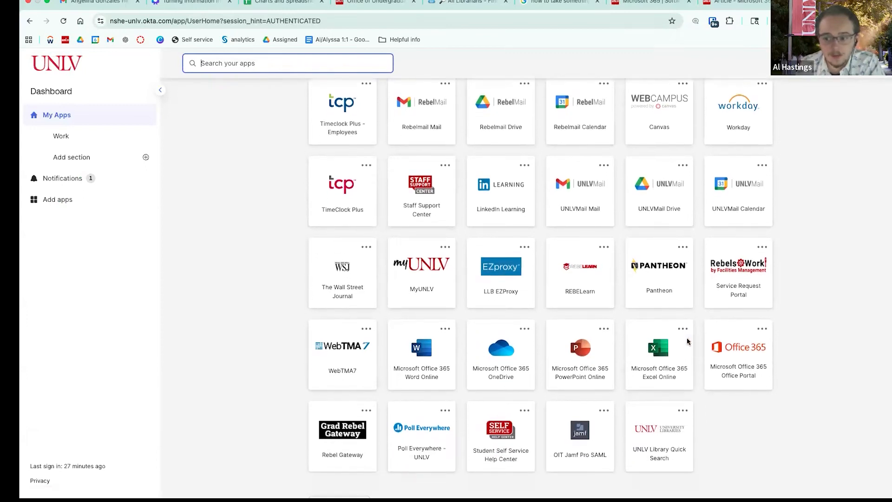
left_click(734, 351)
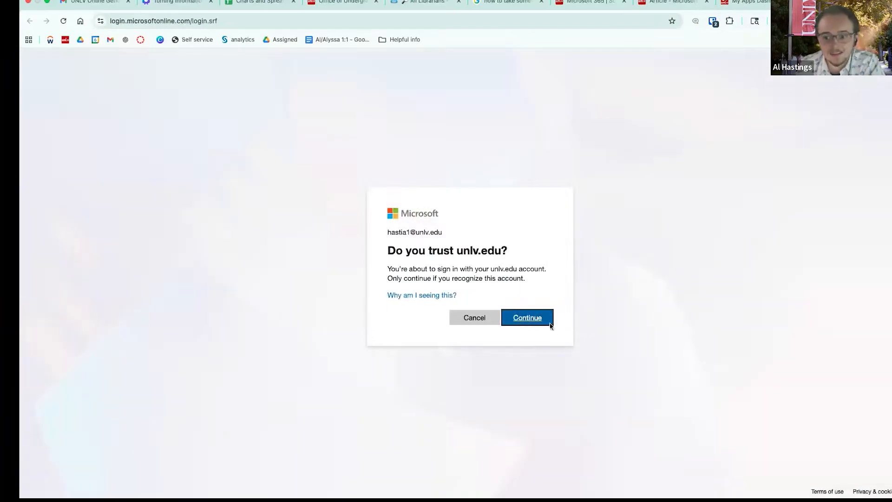
left_click(550, 326)
left_click(50, 118)
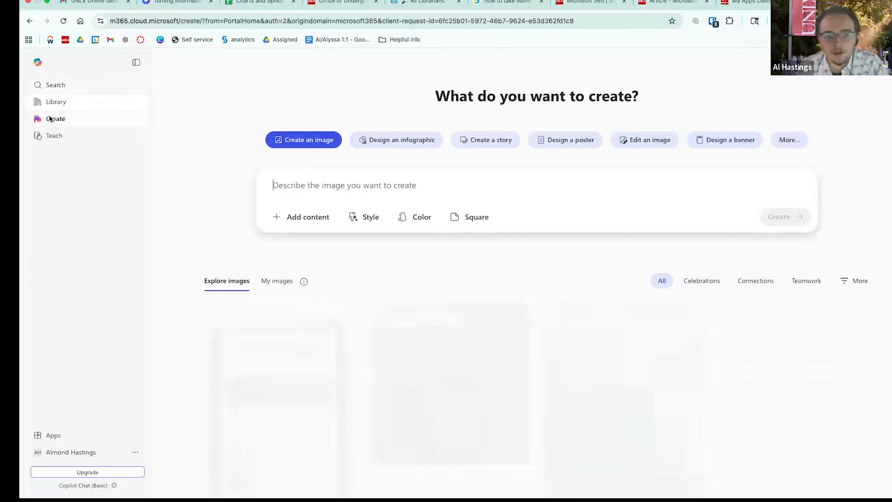
left_click(791, 141)
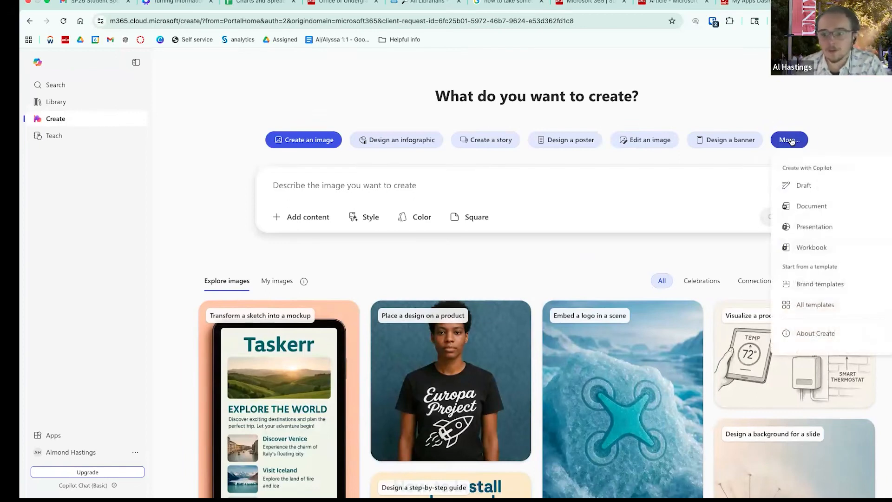
left_click(800, 249)
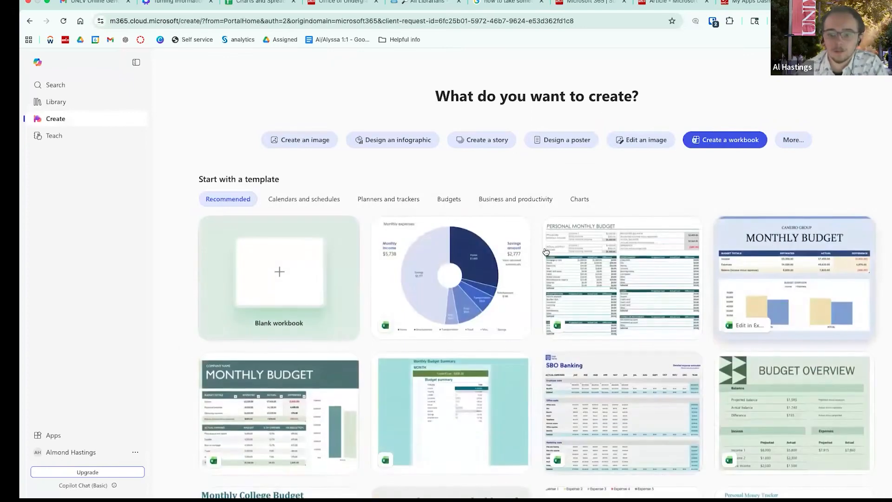
left_click(280, 264)
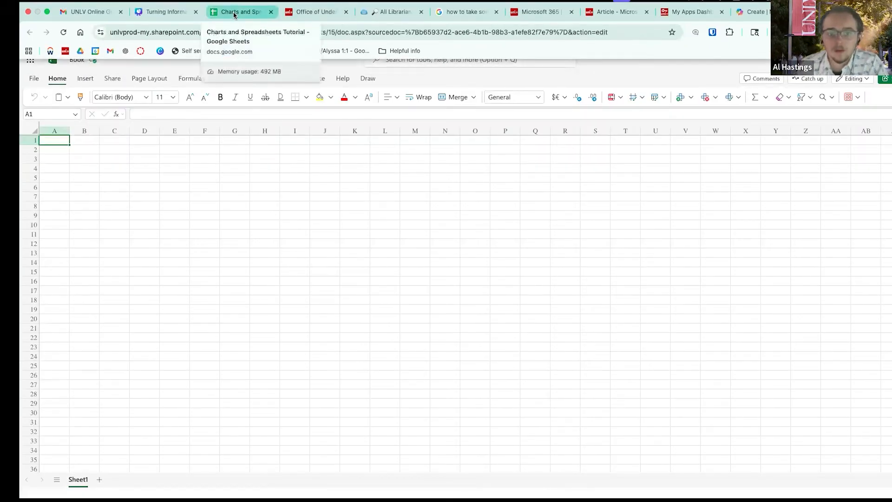
- Save the Charts and Spreadsheets Tutorial spreadsheet from Google Sheets as a Microsoft Excel (.xlsx) file
left_click(233, 15)
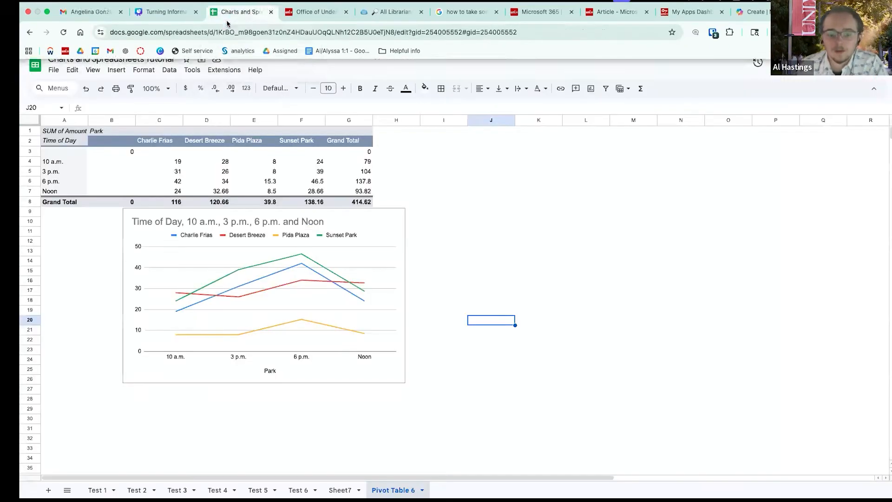
left_click(52, 70)
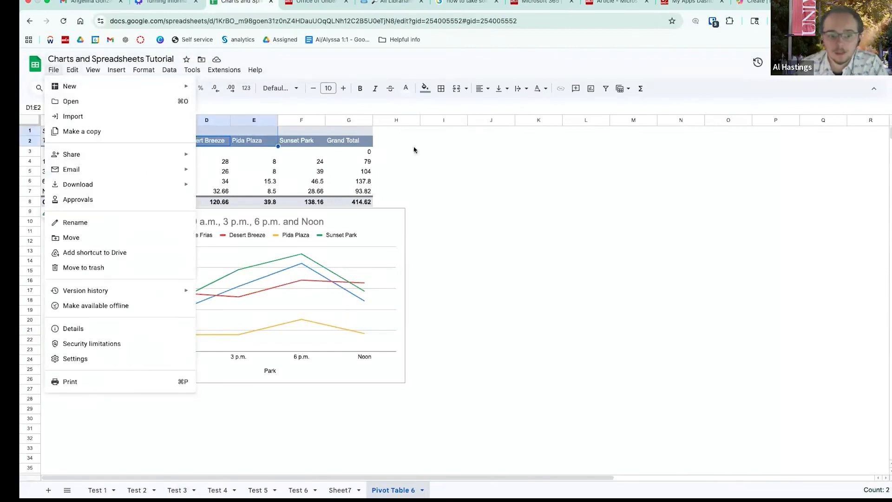
mouse_move(103, 184)
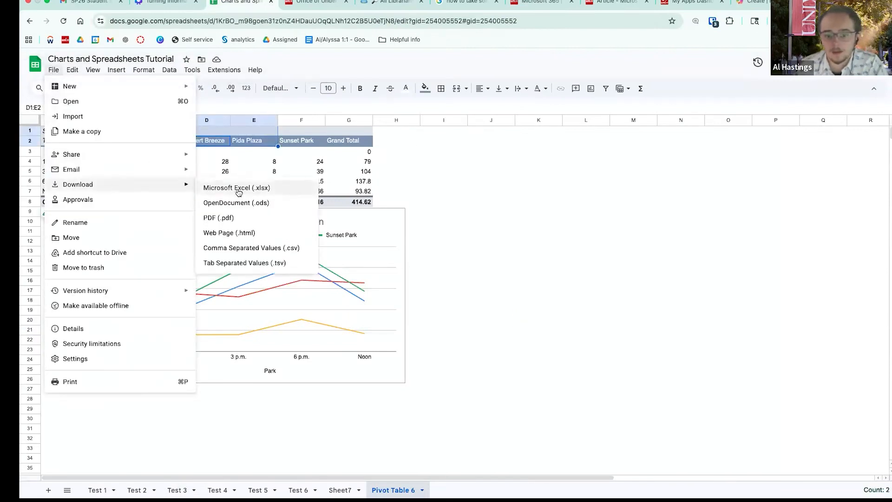
left_click(237, 188)
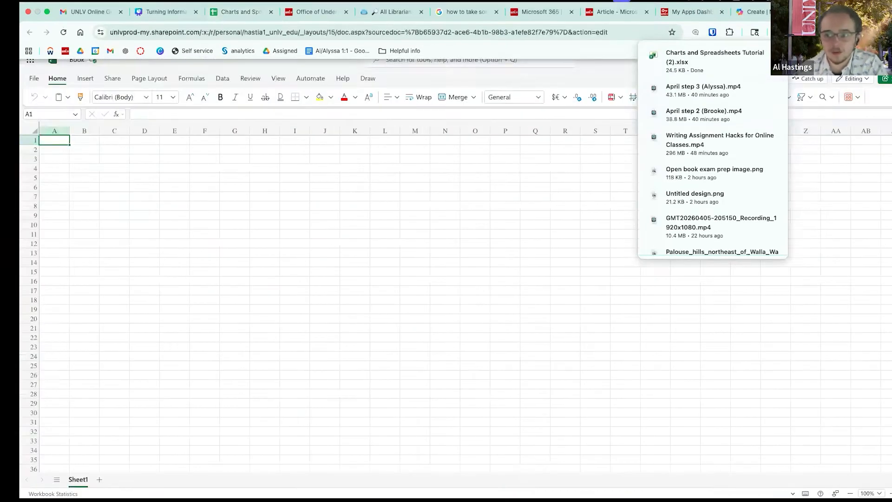
- Open Charts and Spreadsheets Tutorial (2).xlsx from the Downloads folder in Excel for the web
left_click(34, 78)
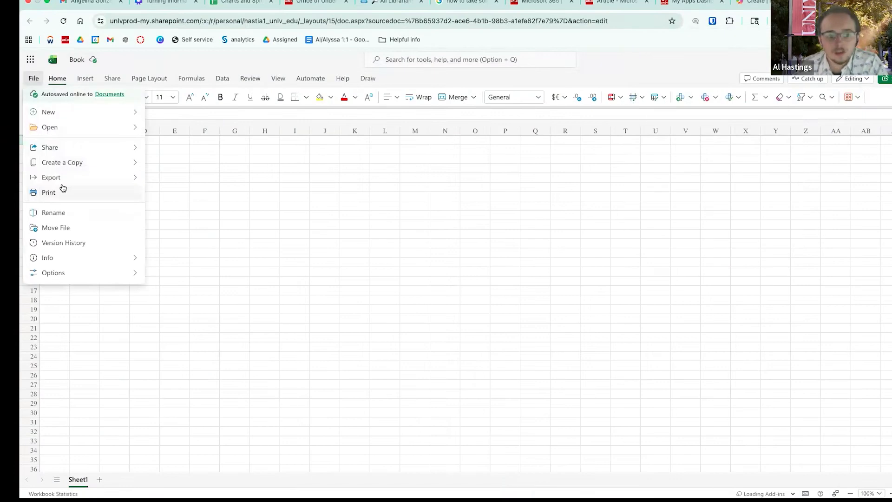
left_click(68, 128)
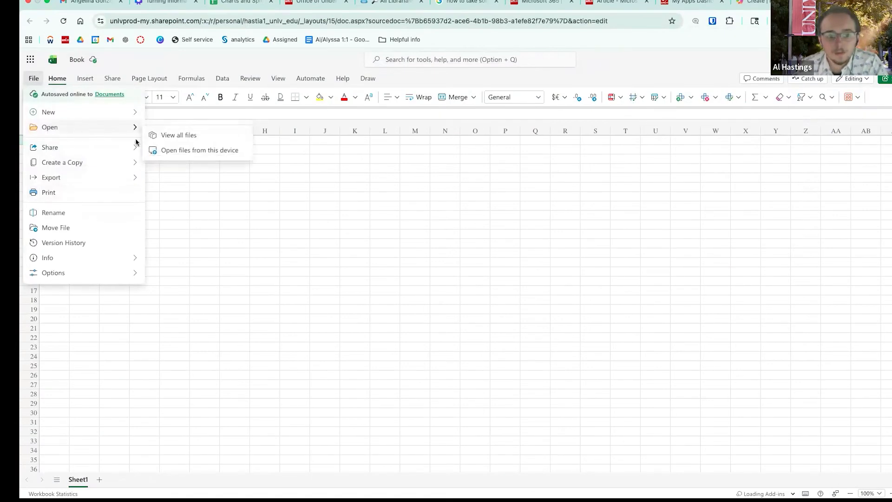
left_click(156, 150)
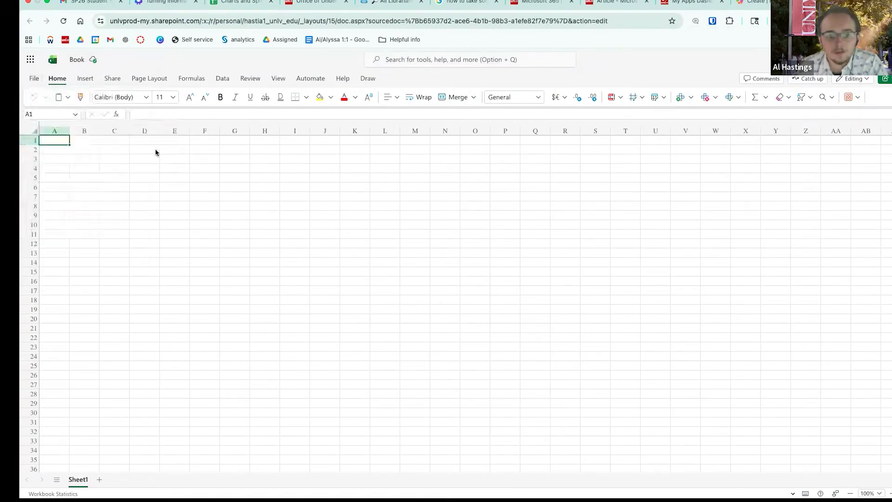
left_click(154, 173)
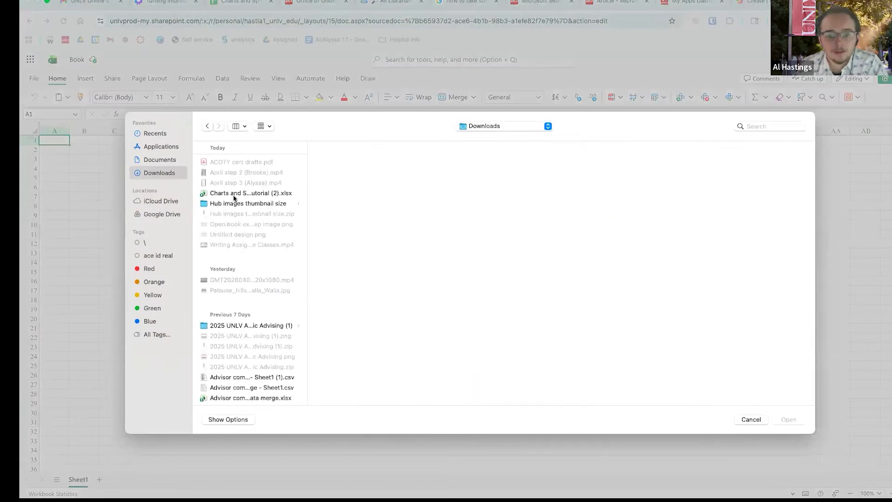
left_click(236, 192)
left_click(782, 418)
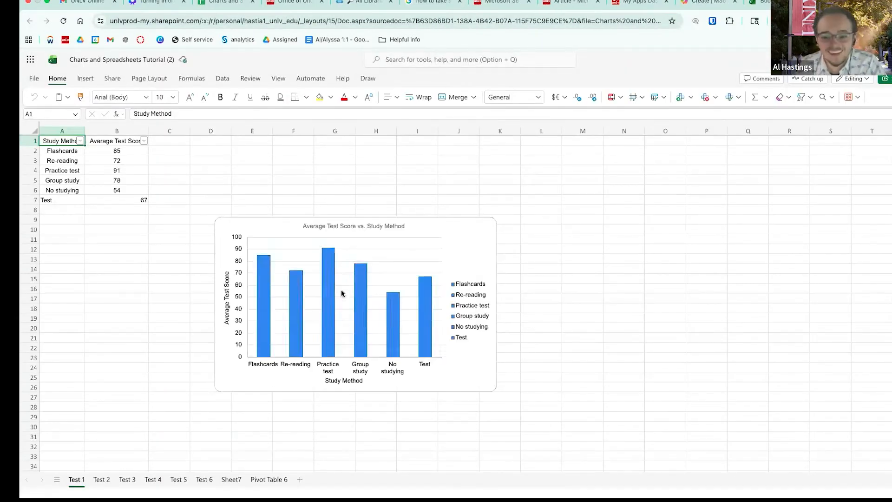
- On the Test 3 sheet, select the Category and Amount data A1:B6 and turn on filtering
left_click(342, 280)
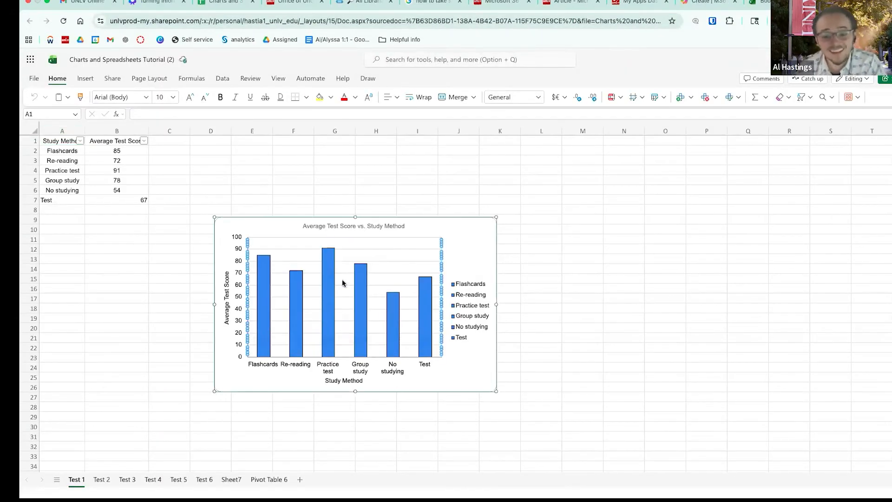
left_click(101, 479)
left_click(128, 480)
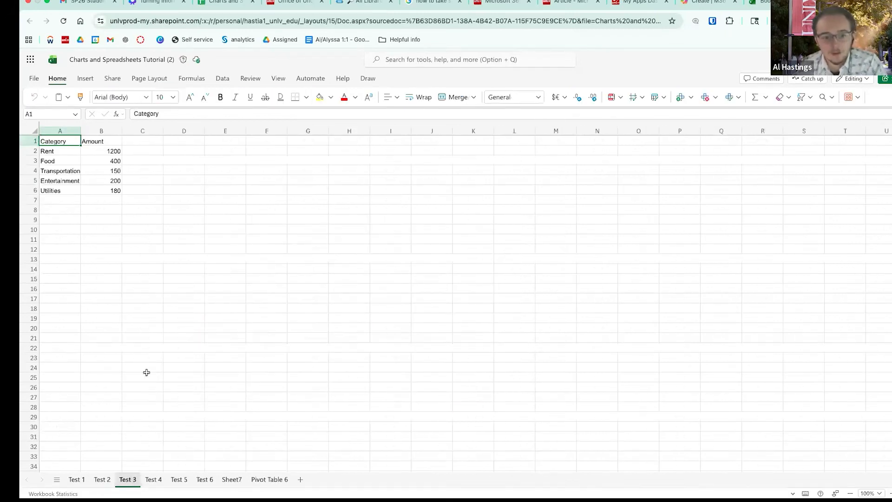
left_click_drag(60, 141, 99, 189)
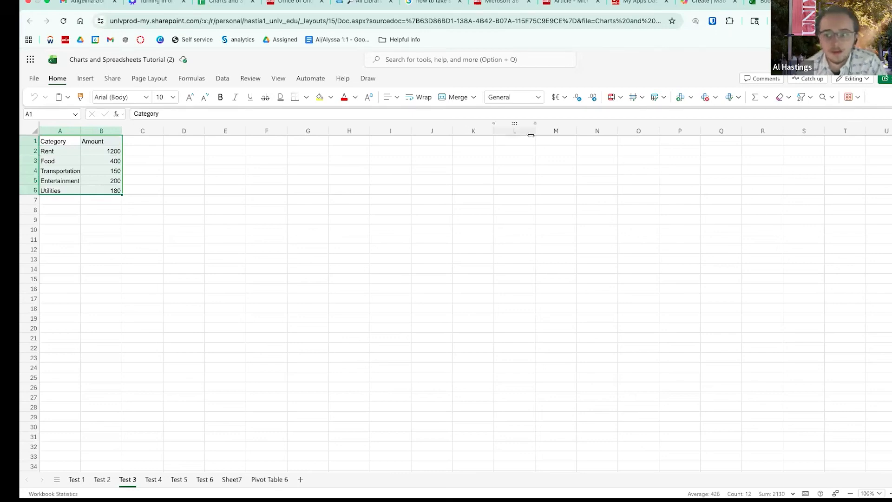
scroll(803, 106, "up", 5)
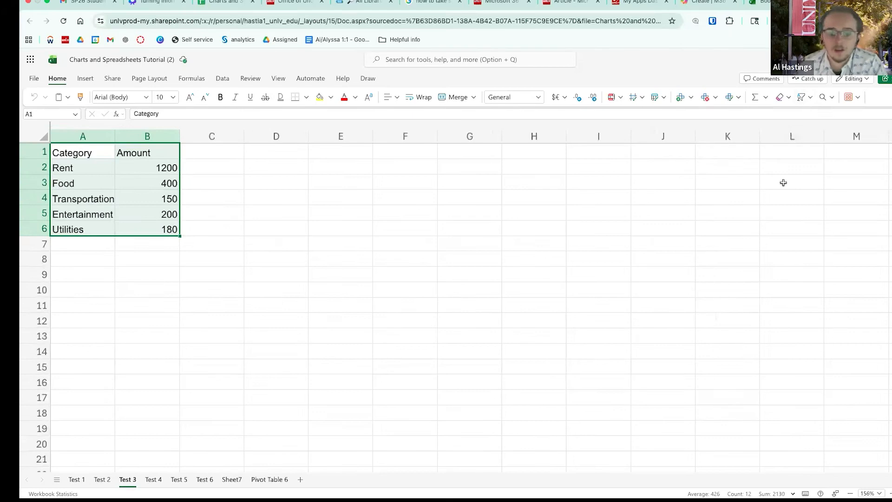
left_click(802, 103)
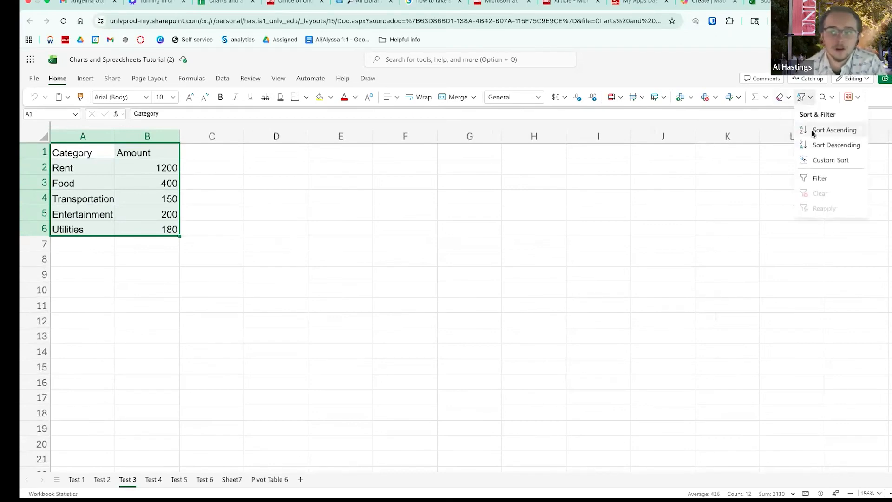
left_click(814, 180)
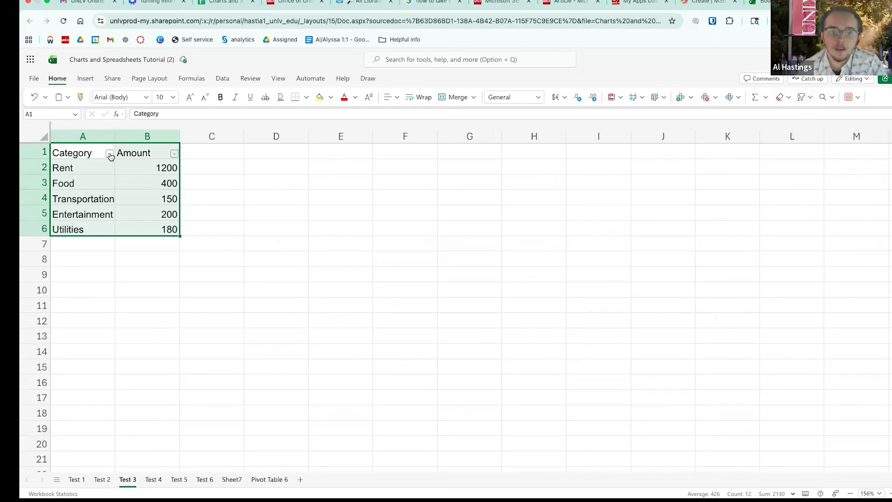
- Filter Entertainment out of the Category column, then restore all categories
left_click(109, 154)
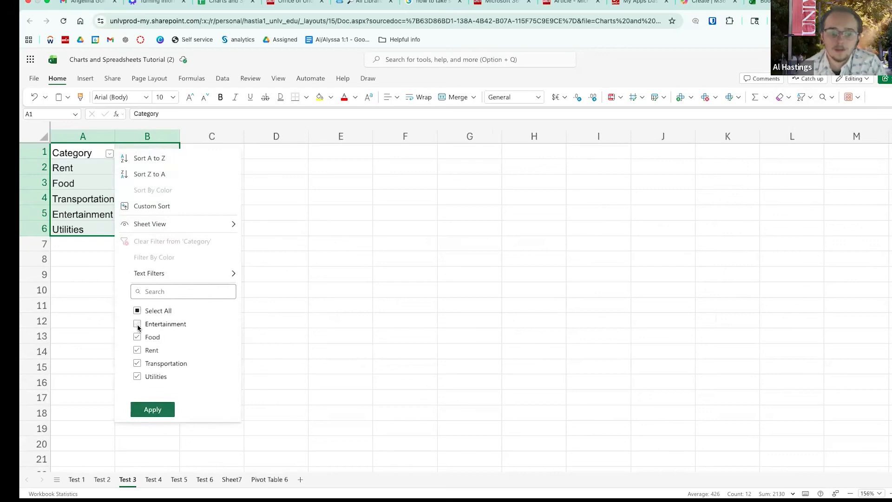
left_click(91, 310)
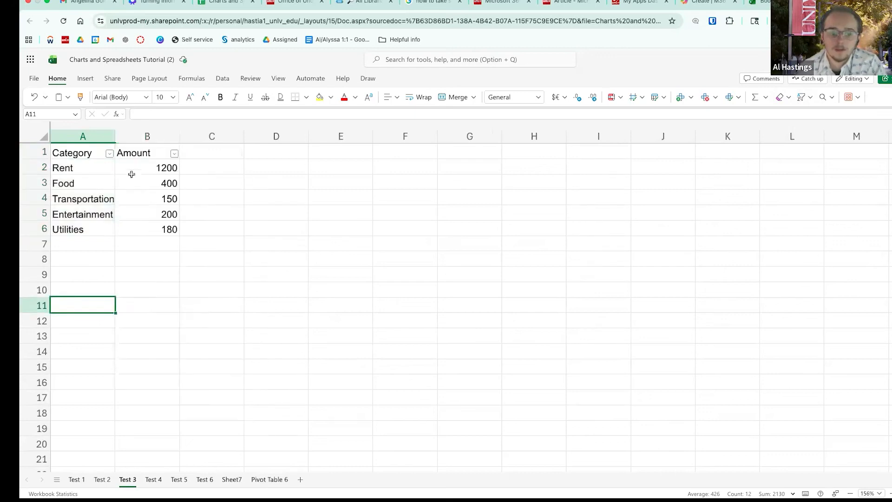
left_click(109, 154)
left_click(145, 410)
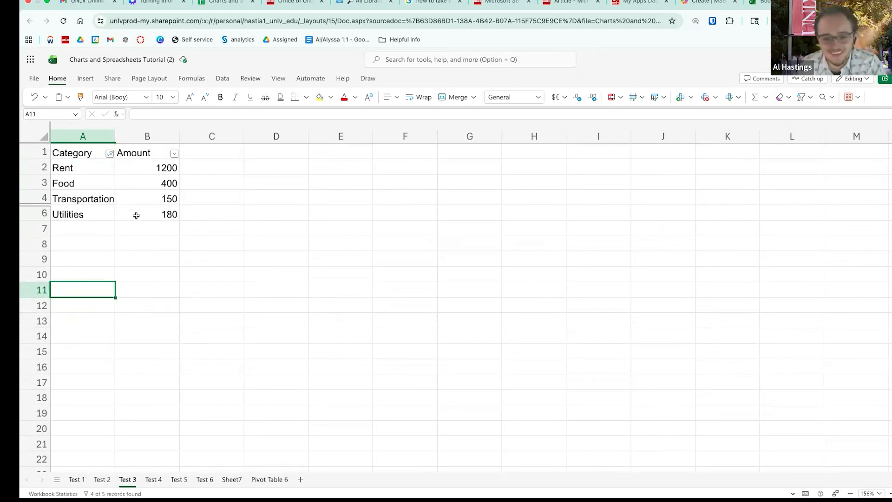
left_click(110, 153)
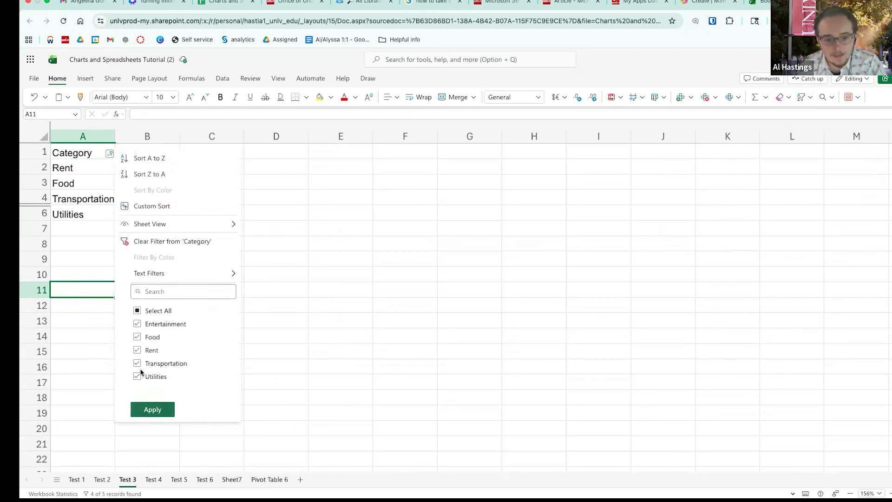
left_click(148, 410)
left_click(98, 237)
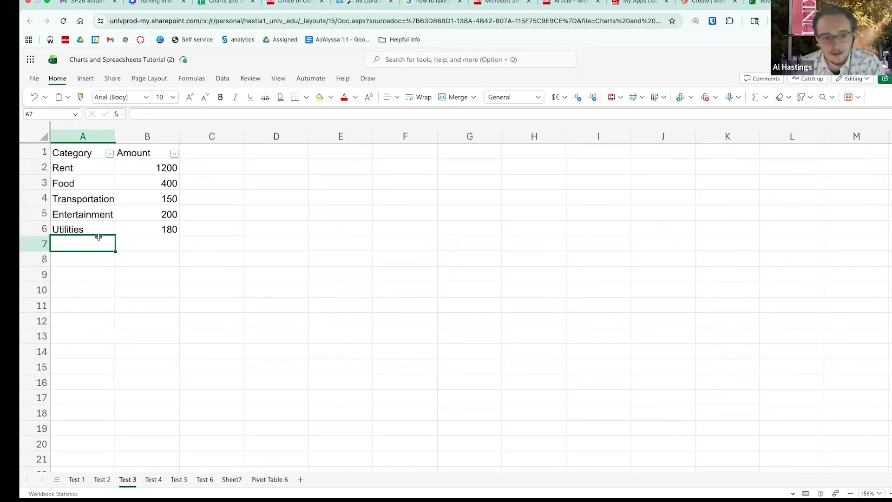
- Reapply filter arrows to the table headers and select columns A and B
left_click(83, 136)
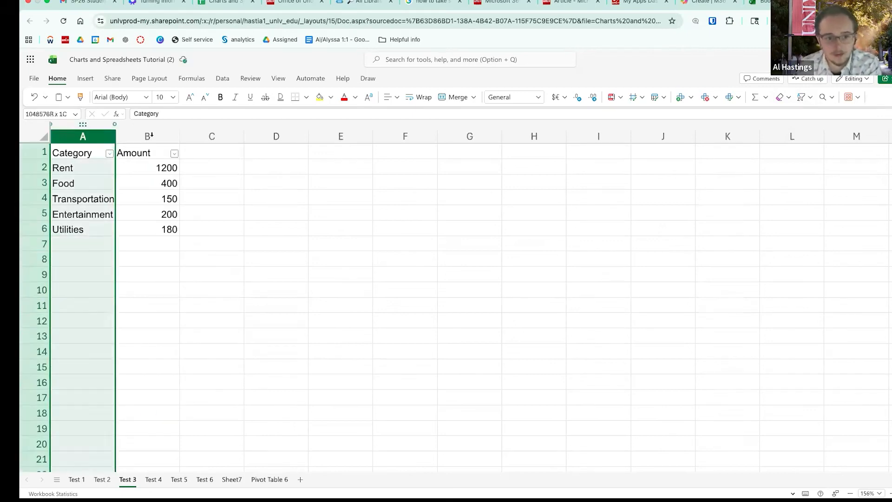
left_click(149, 136, "shift")
left_click(803, 96)
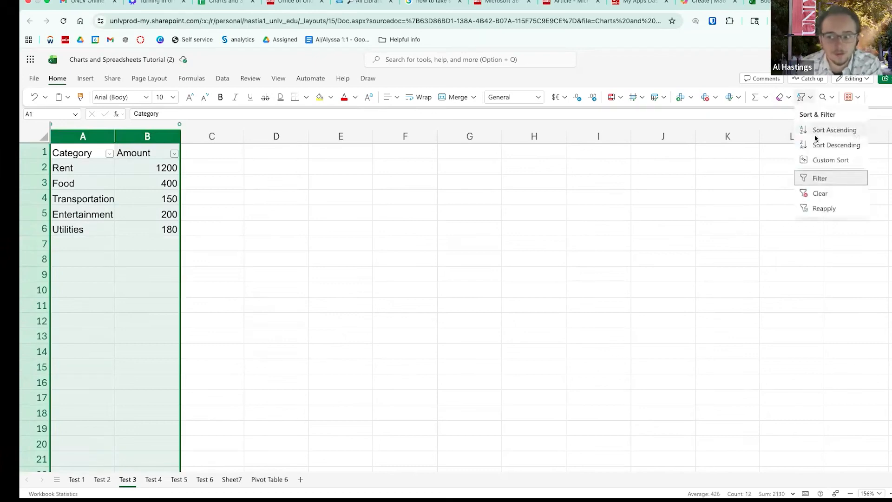
left_click(803, 178)
left_click(802, 97)
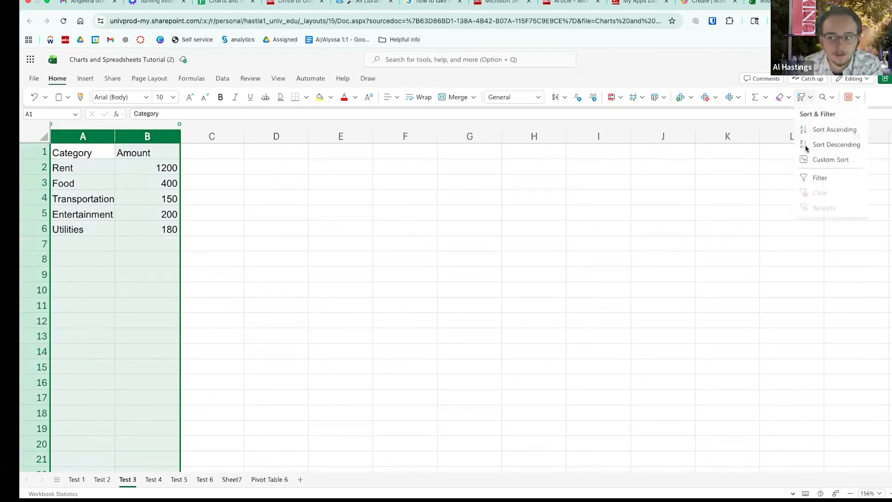
left_click(821, 178)
left_click(515, 274)
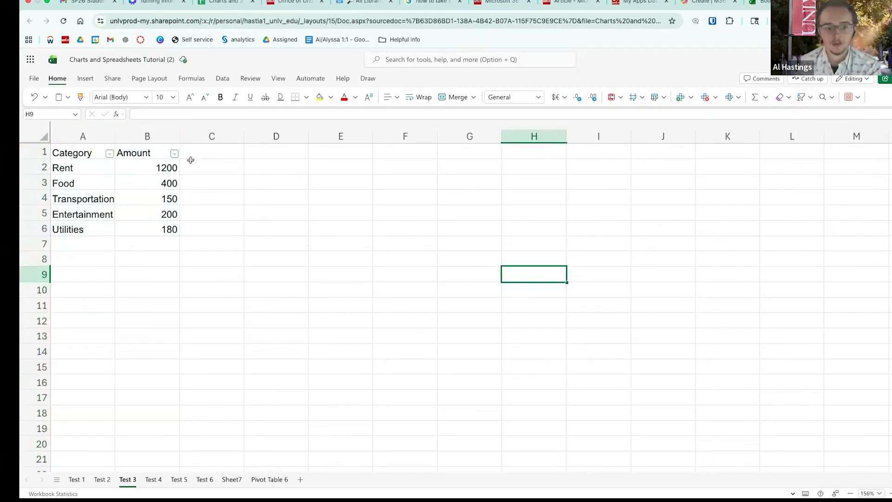
left_click_drag(83, 135, 157, 136)
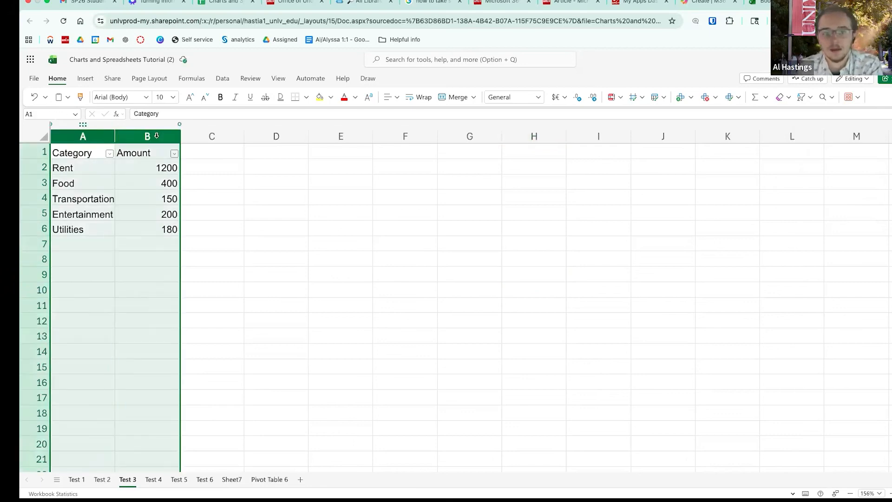
- Insert a chart of the budget data, move it right of the table, and make it a pie chart
left_click(82, 80)
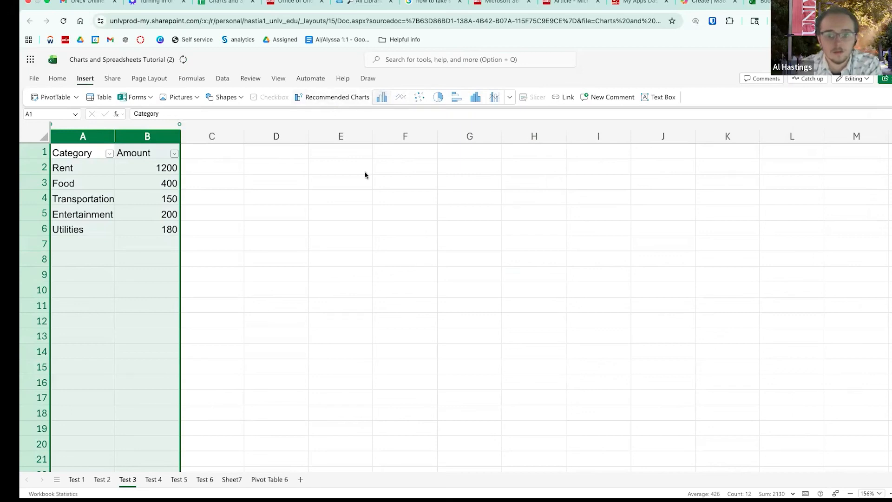
left_click_drag(505, 302, 640, 271)
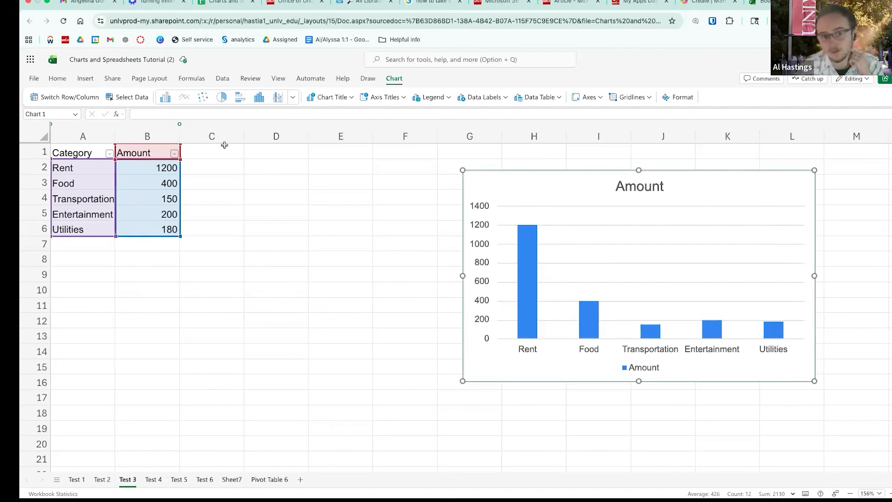
left_click(223, 97)
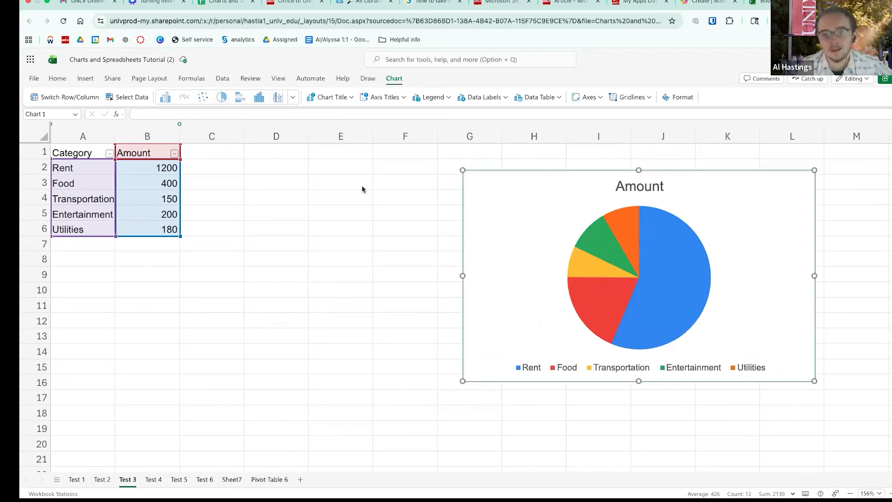
- Give the pie chart the title 'Monthly Budget' above the chart
left_click(351, 97)
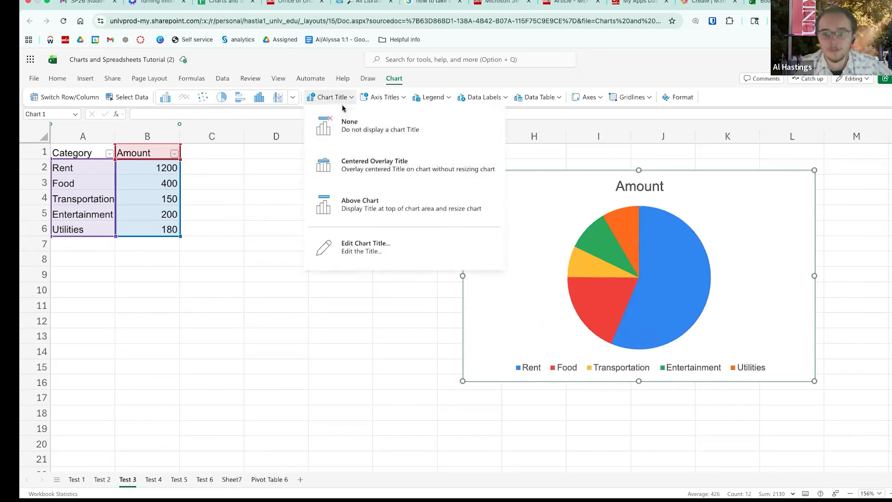
left_click(361, 173)
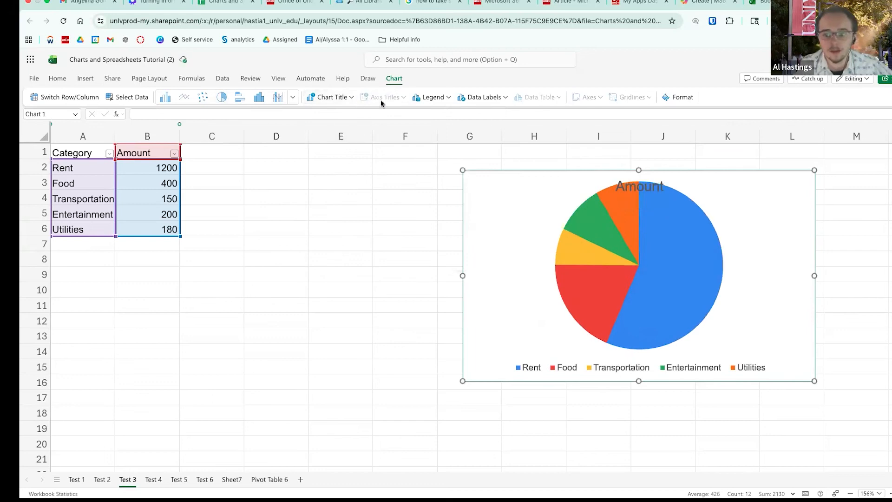
left_click(351, 97)
left_click(348, 118)
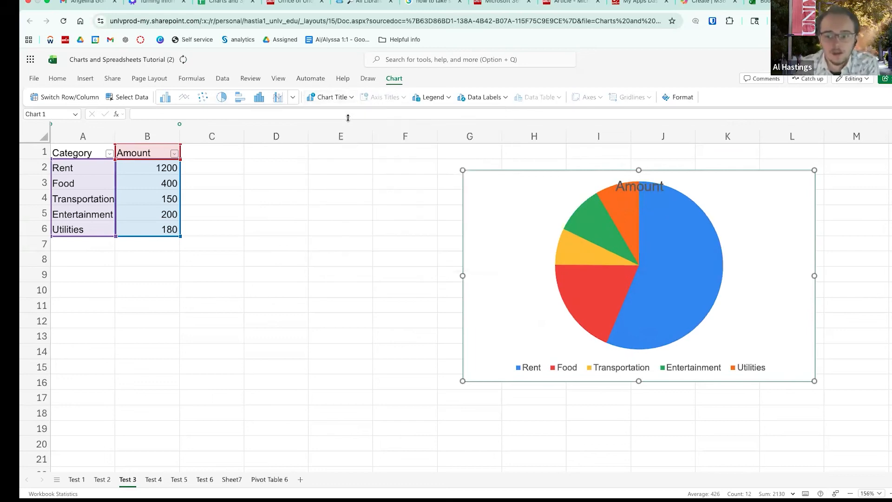
left_click(331, 97)
left_click(342, 209)
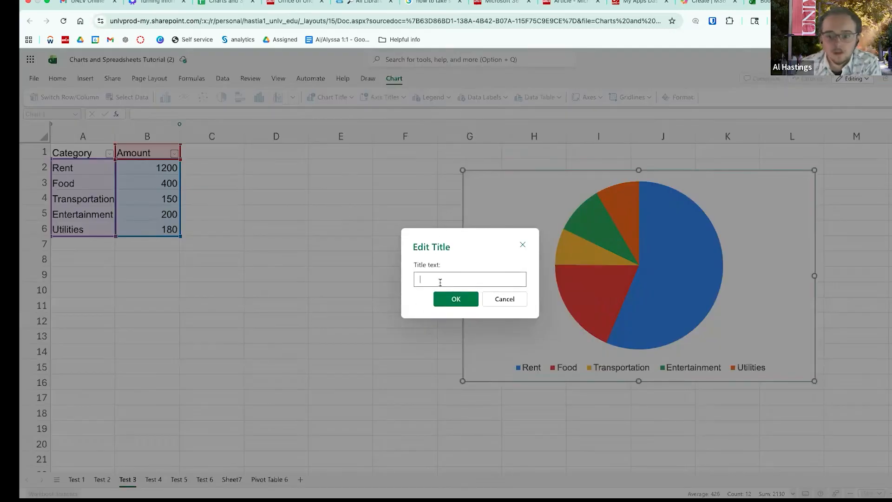
type("Monthly Budget")
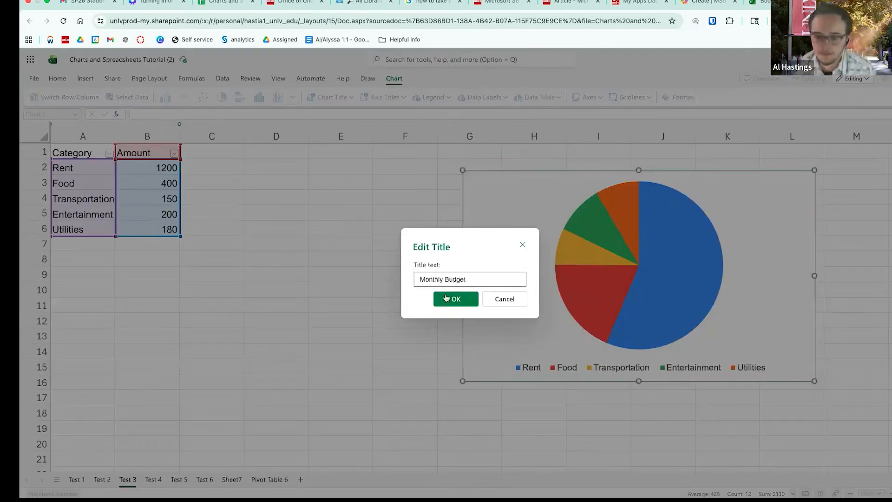
left_click(445, 297)
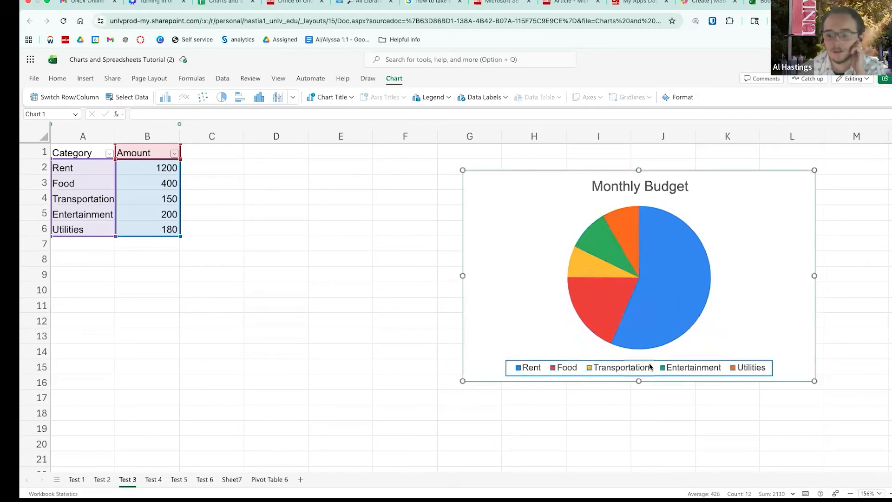
- Review the title, legend and series fill options in the Format pane, then go to Test 4
left_click(671, 290)
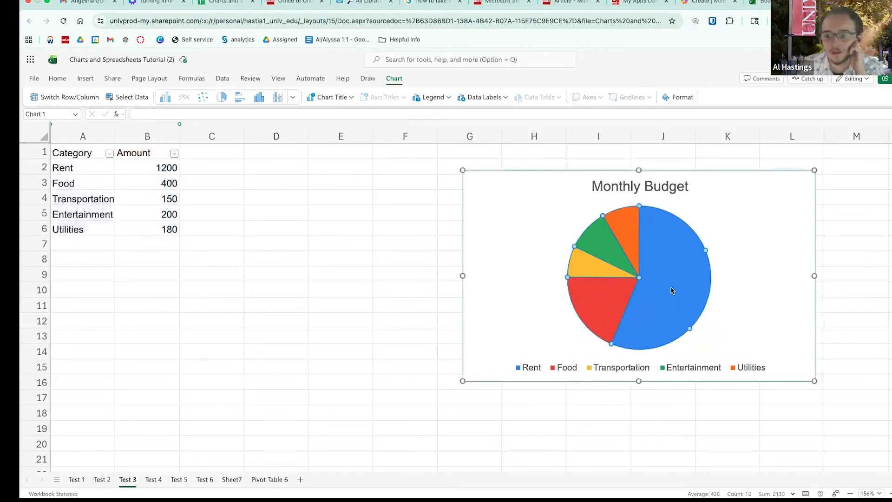
double_click(672, 290)
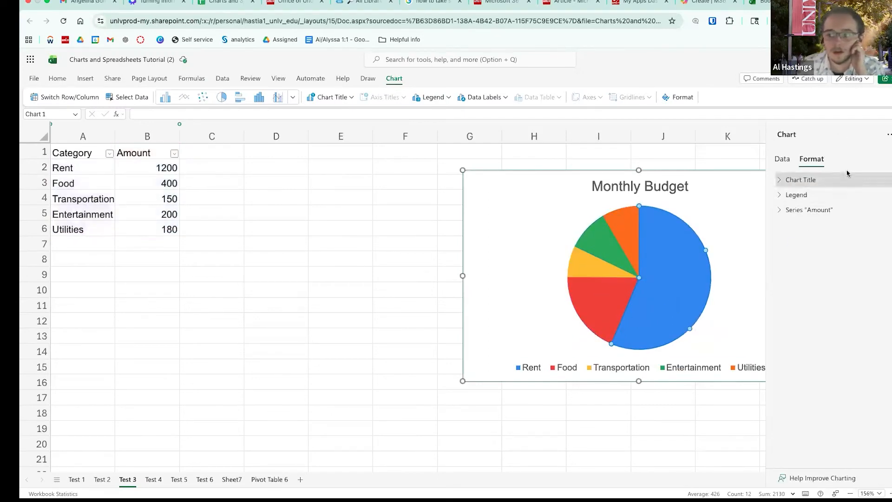
left_click(799, 180)
left_click(780, 180)
left_click(779, 195)
left_click(778, 198)
left_click(777, 212)
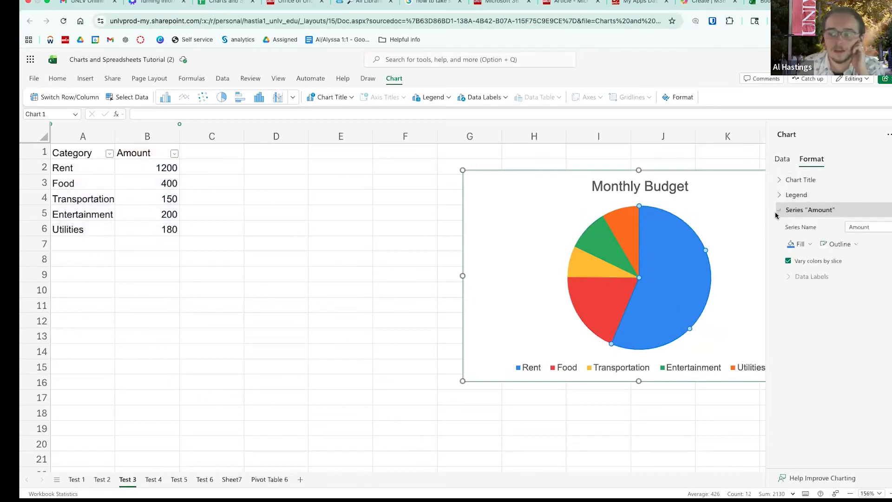
left_click(799, 244)
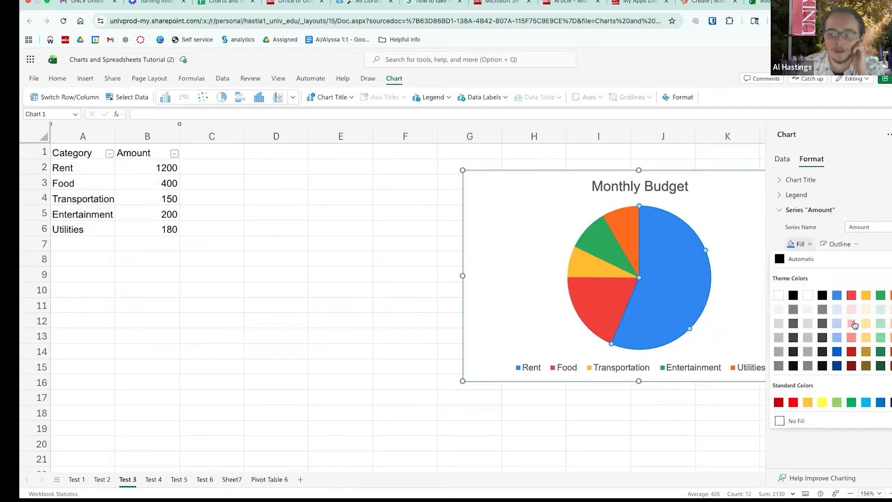
left_click(868, 328)
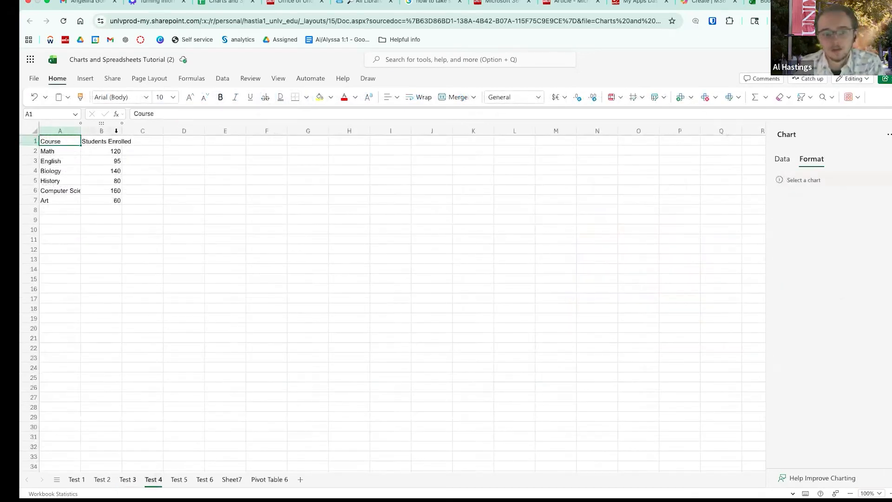
- Widen column B and add filter arrows to the Course and Students Enrolled table A1:B7
left_click_drag(121, 131, 138, 131)
left_click_drag(54, 140, 105, 200)
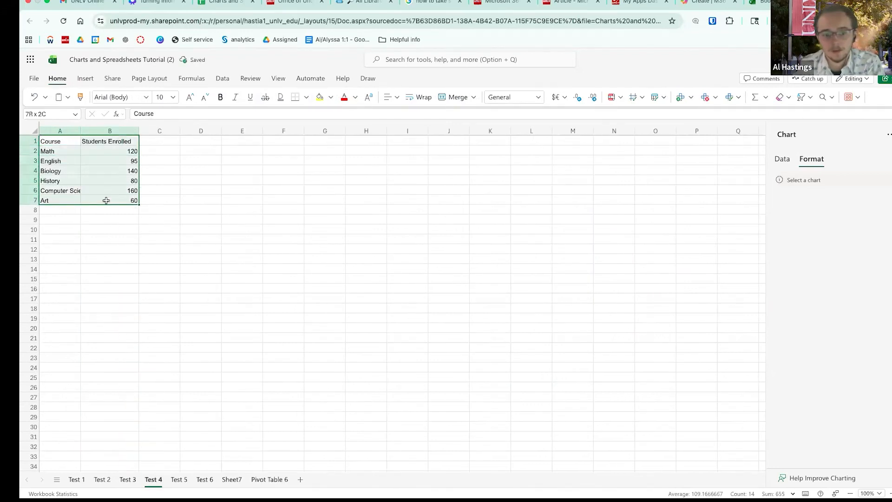
left_click(808, 97)
left_click(809, 180)
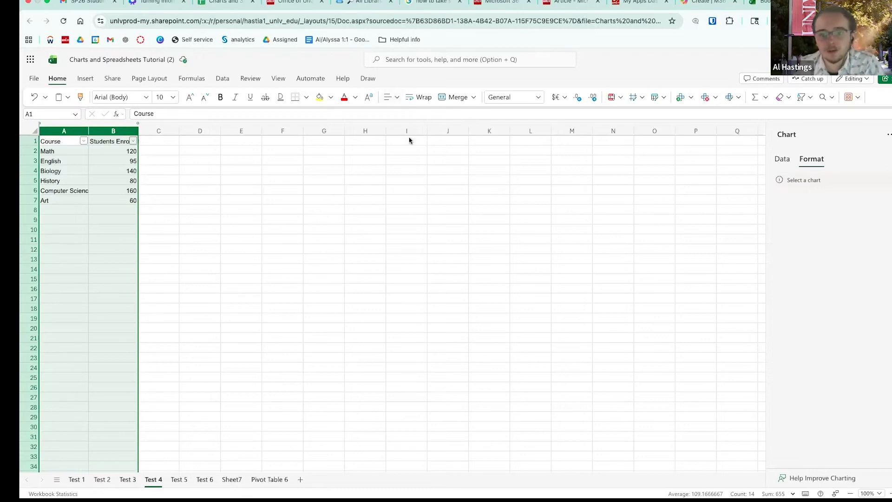
- Wrap text and narrow columns A–B so Students Enrolled and Computer Science wrap, then select both
left_click(420, 98)
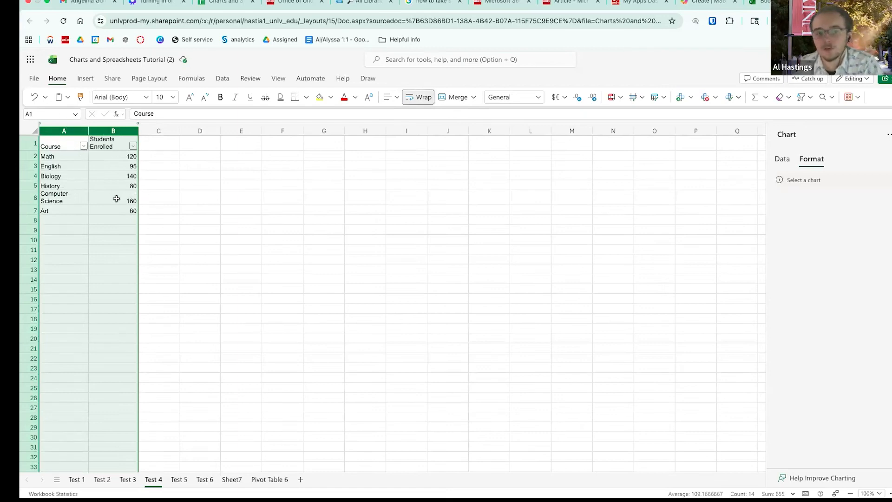
left_click_drag(135, 134, 86, 132)
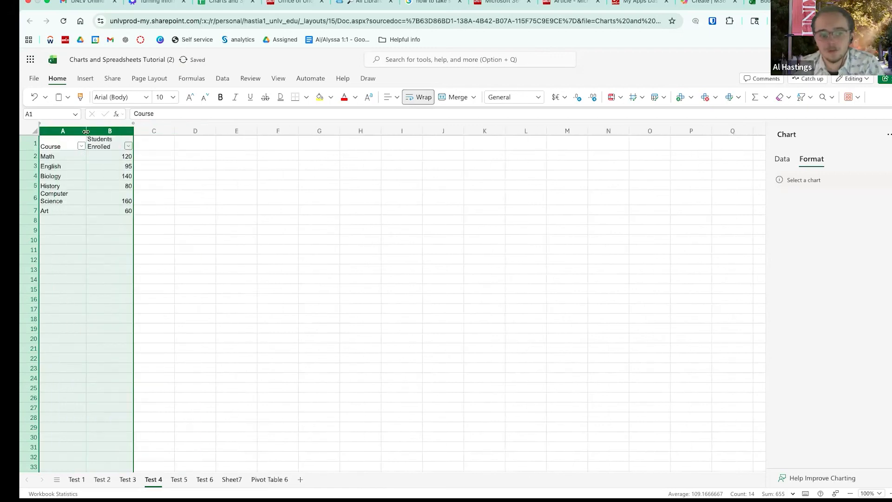
left_click(59, 194)
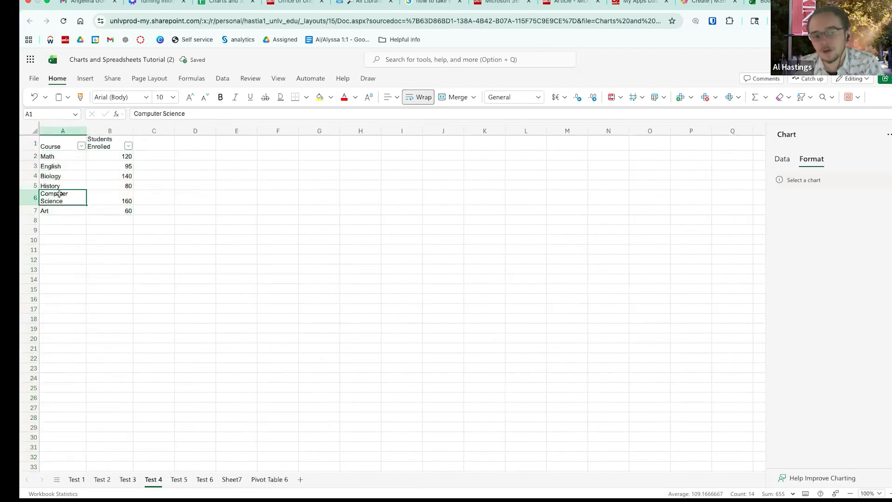
left_click(420, 97)
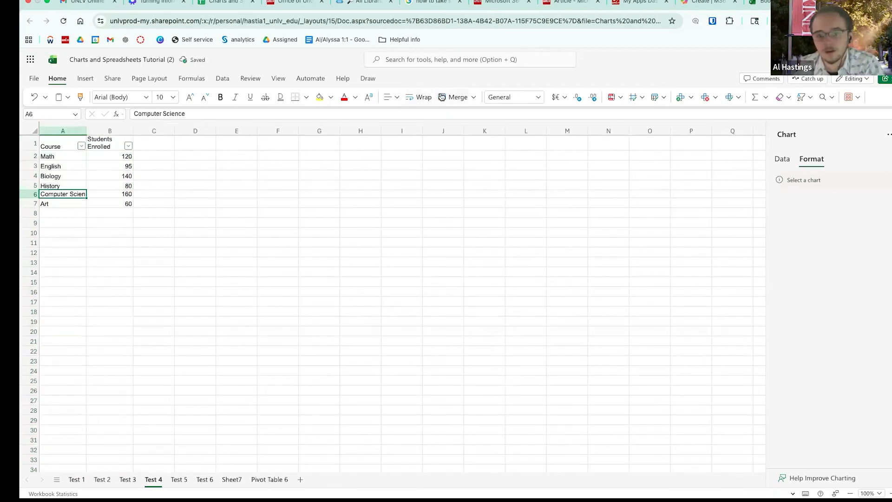
left_click(420, 97)
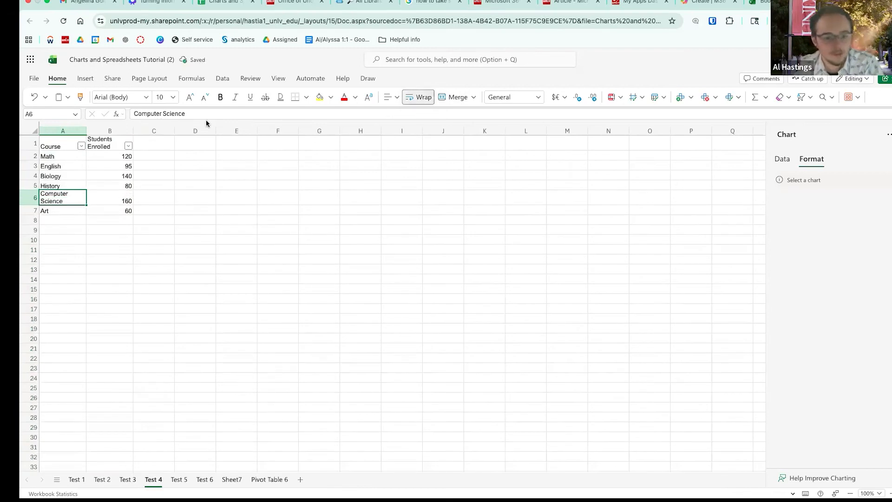
left_click_drag(55, 130, 109, 131)
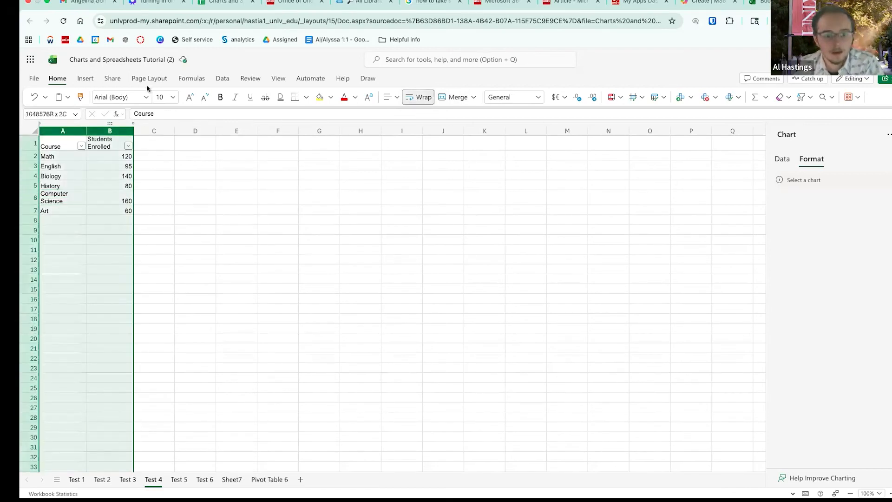
left_click(85, 79)
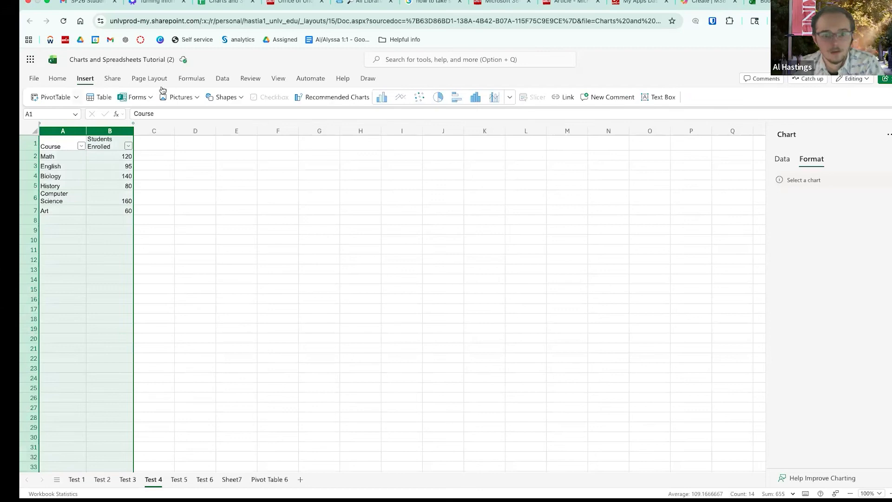
- Insert a scatter chart of Students Enrolled, move it up-right, then add a horizontal bar chart
left_click(421, 99)
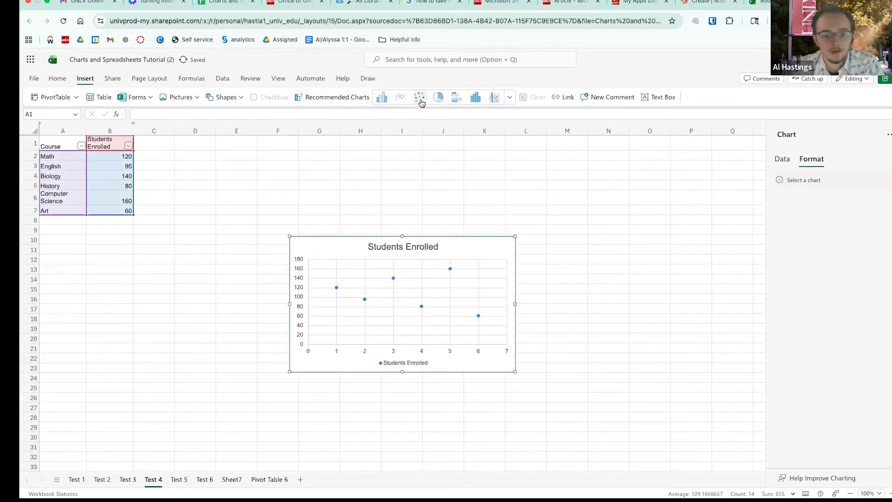
left_click(371, 247)
left_click_drag(466, 244, 593, 202)
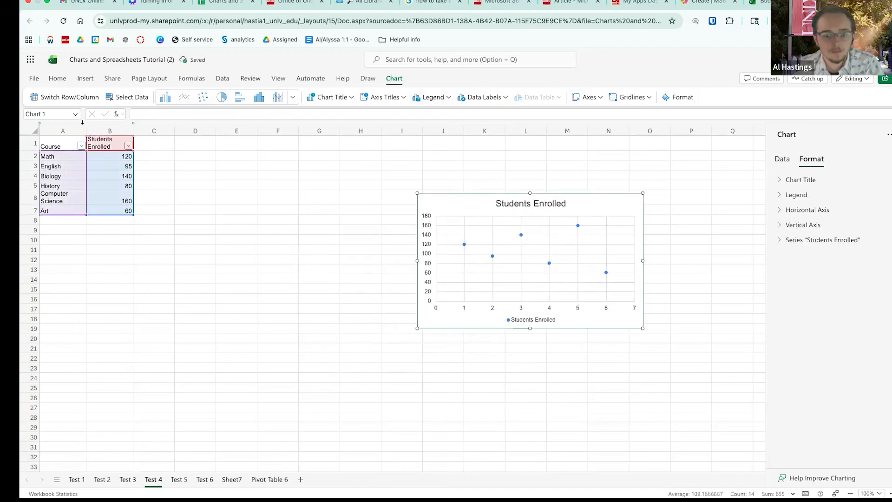
left_click_drag(62, 131, 110, 130)
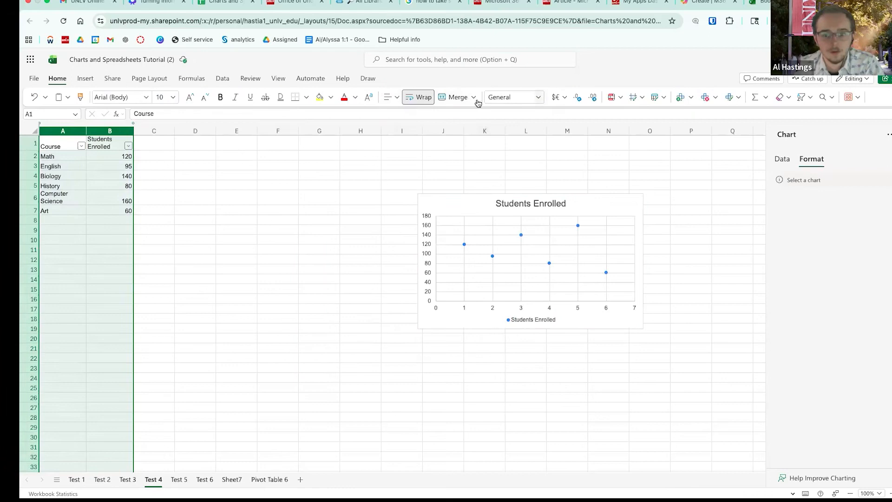
left_click(84, 78)
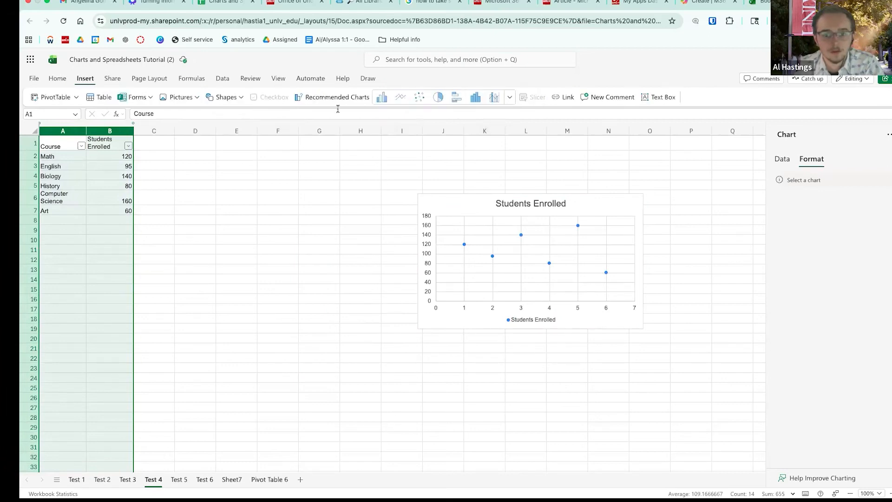
left_click(455, 96)
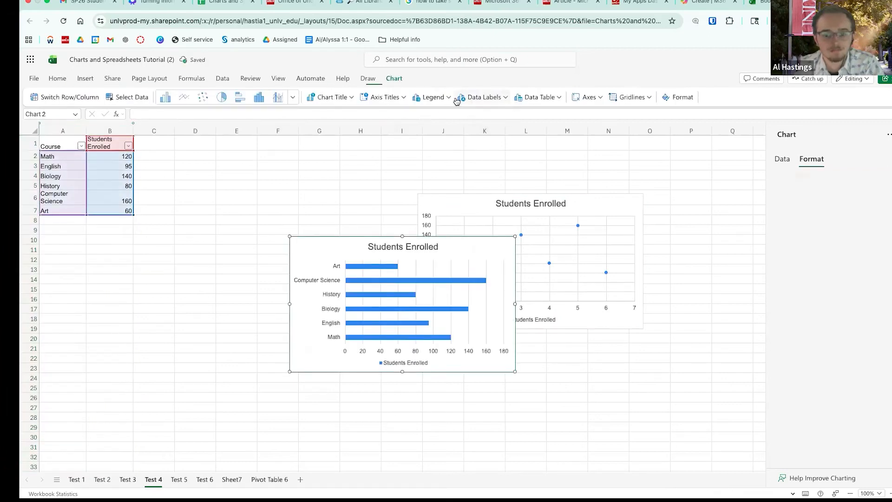
- Delete the scatter chart, keep the bar chart, and switch to the Pivot Table 6 sheet
left_click(520, 203)
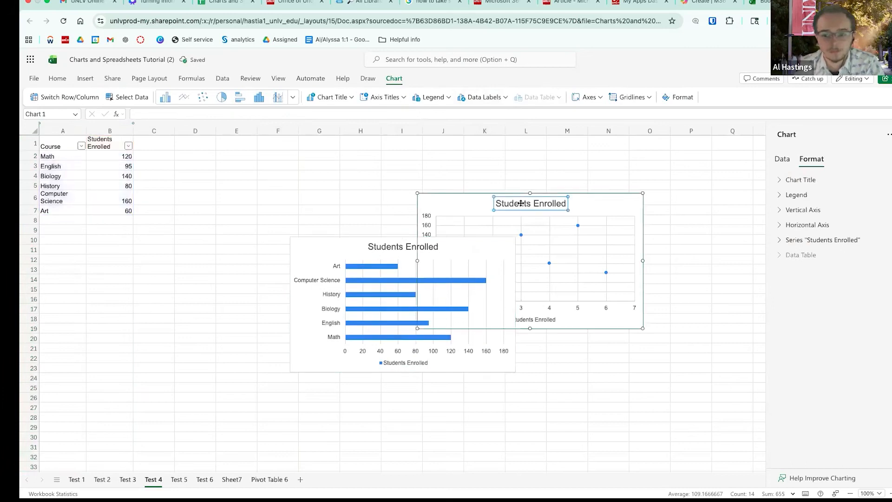
left_click(473, 202)
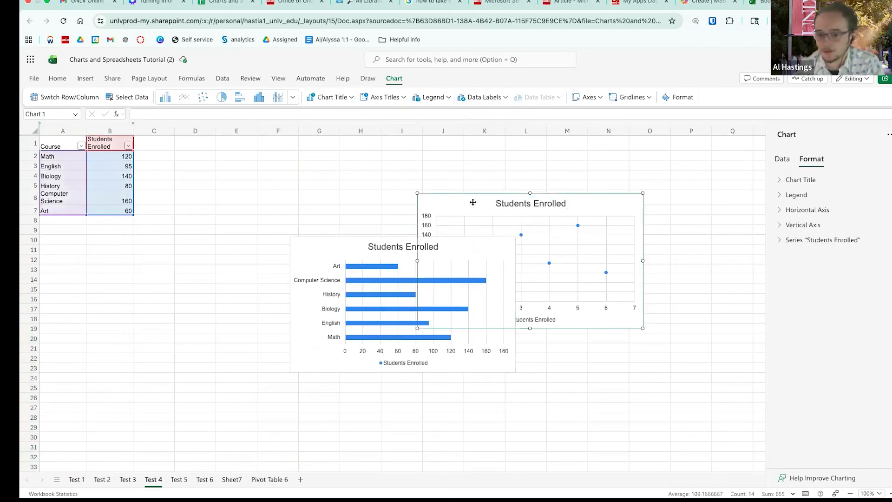
key("Delete")
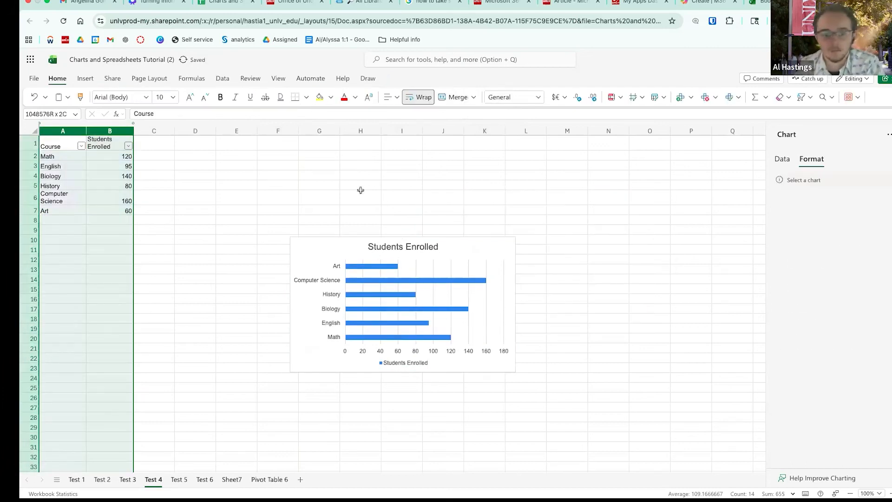
left_click(468, 209)
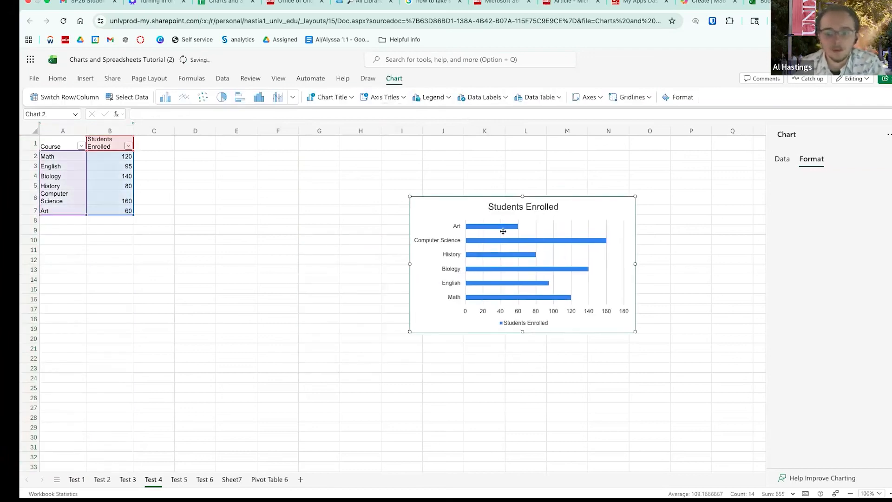
left_click(274, 481)
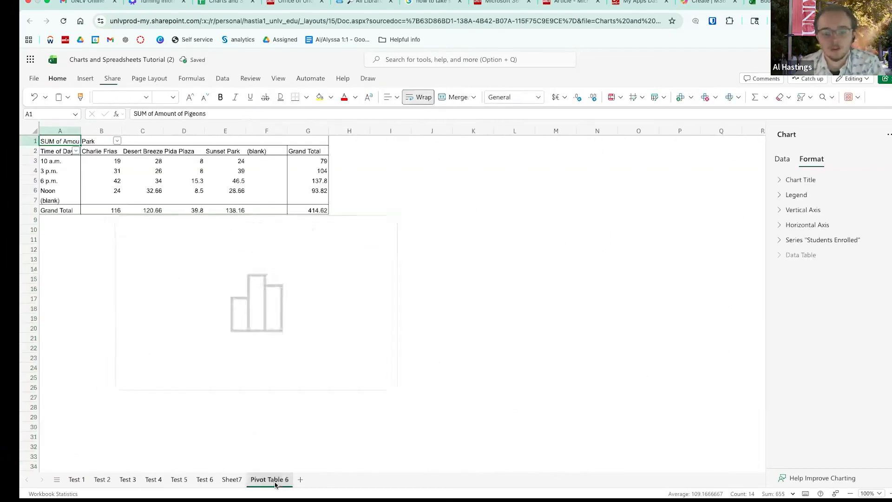
- On Sheet7, select columns A through C of the pigeon data and start a pivot table
left_click(233, 481)
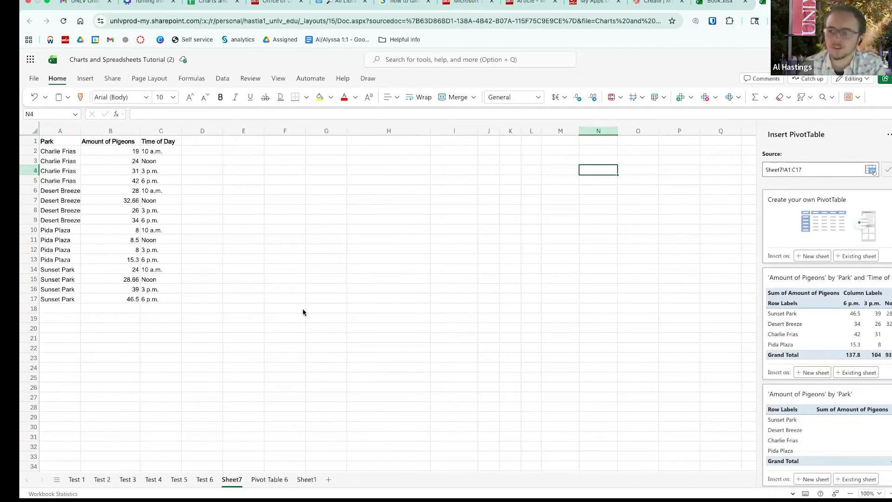
left_click_drag(64, 145, 155, 297)
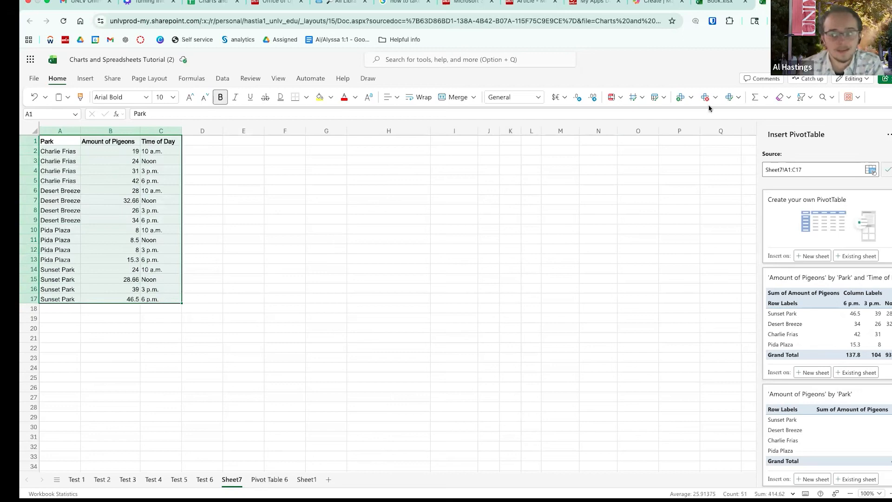
left_click(871, 170)
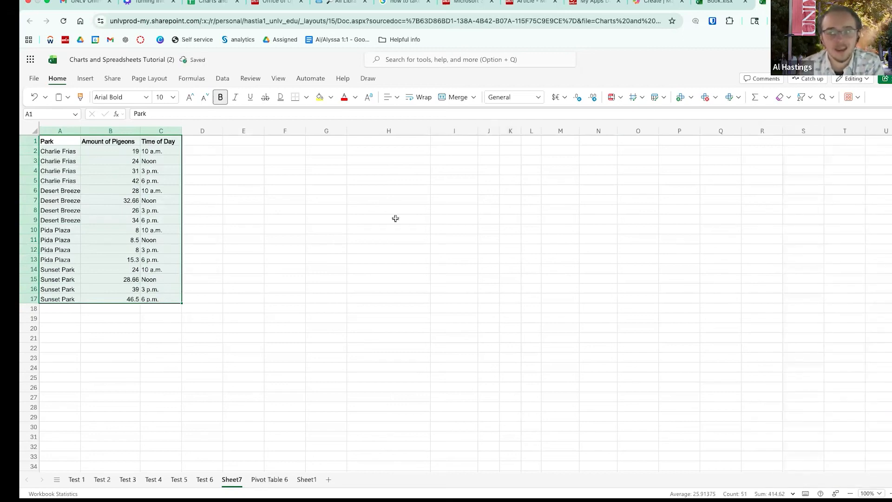
left_click(148, 218)
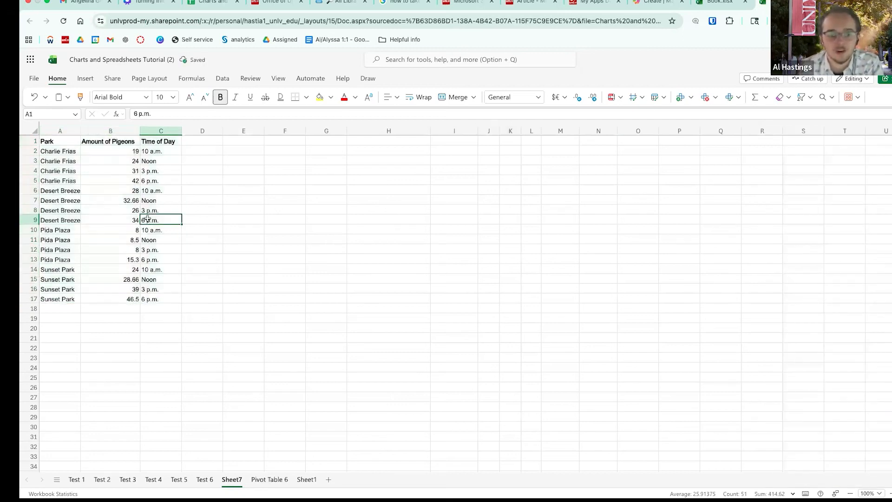
left_click_drag(70, 131, 167, 132)
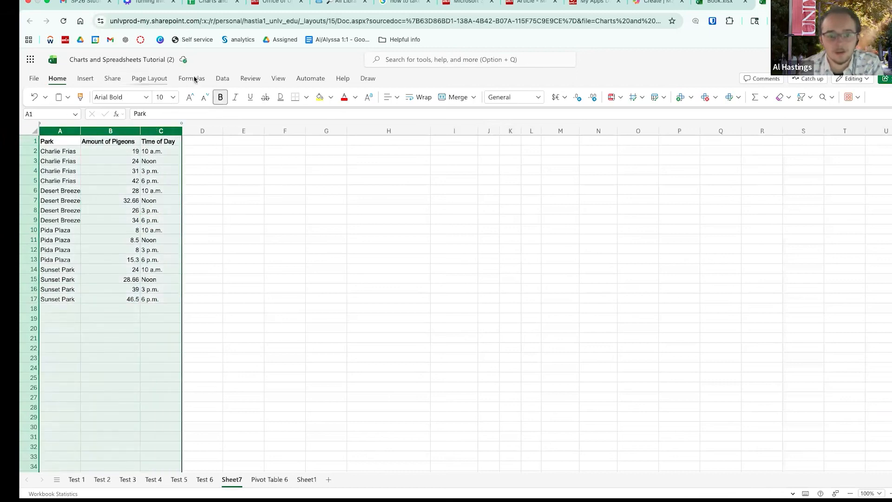
left_click(85, 78)
left_click(49, 98)
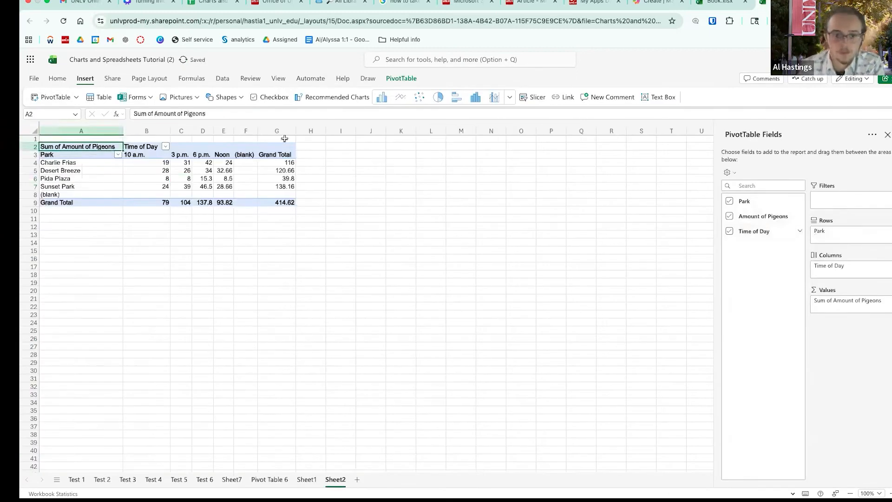
- Insert a line chart of the pigeon pivot table and close the PivotChart Fields panel
left_click(184, 179)
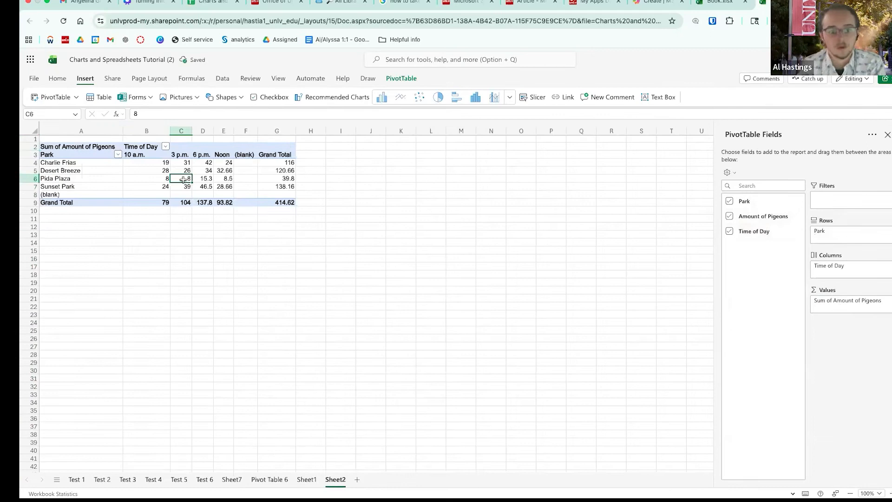
left_click(251, 146)
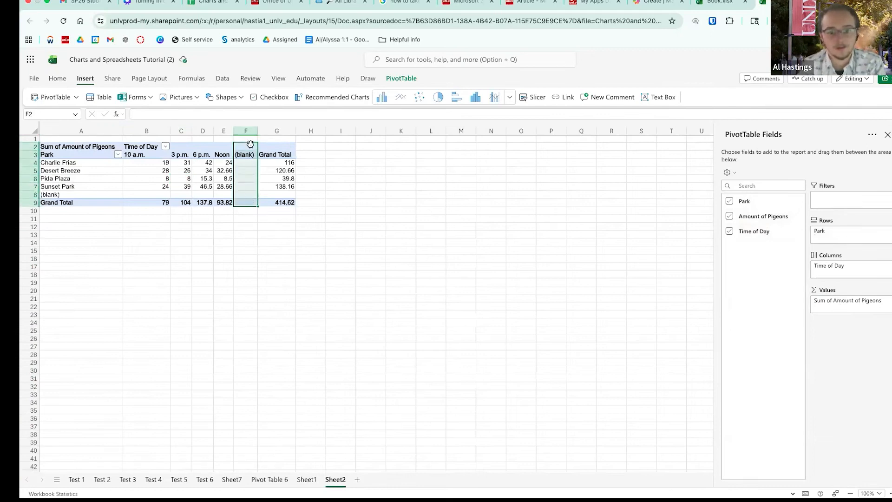
right_click(244, 185)
key("Escape")
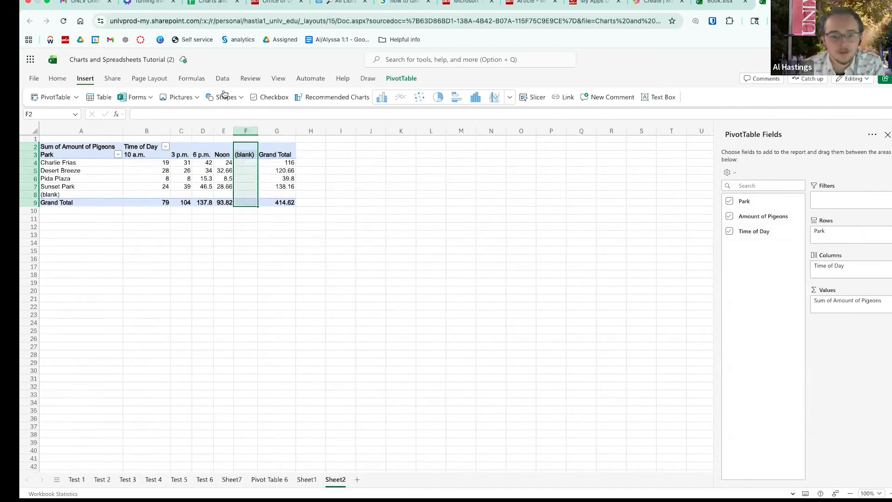
left_click(402, 98)
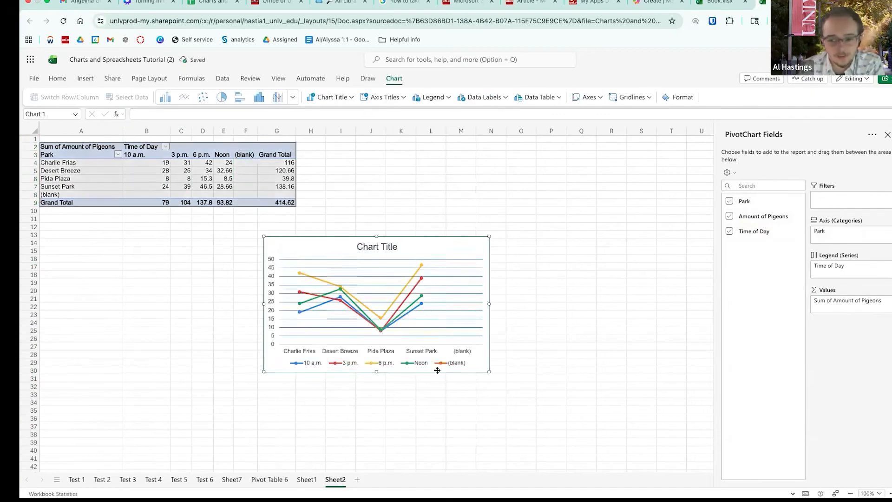
left_click(888, 134)
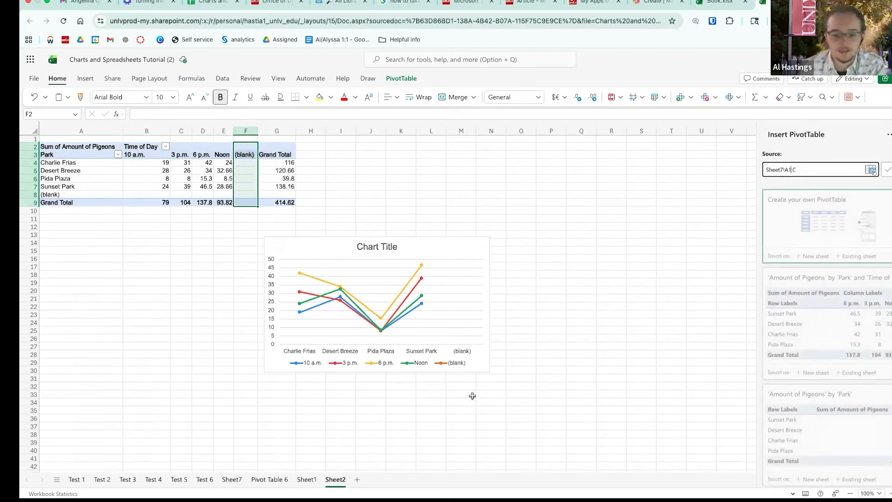
- Return to Sheet7 and select the pigeon data A1:C17
left_click(269, 479)
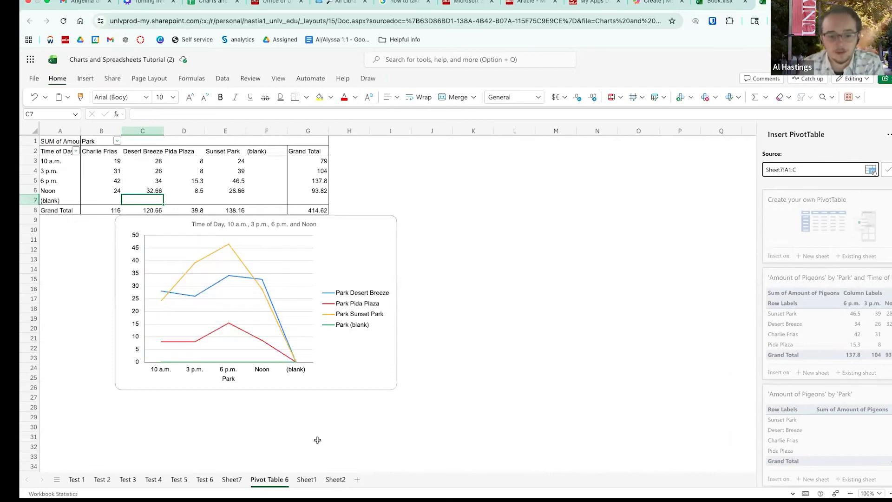
left_click(306, 479)
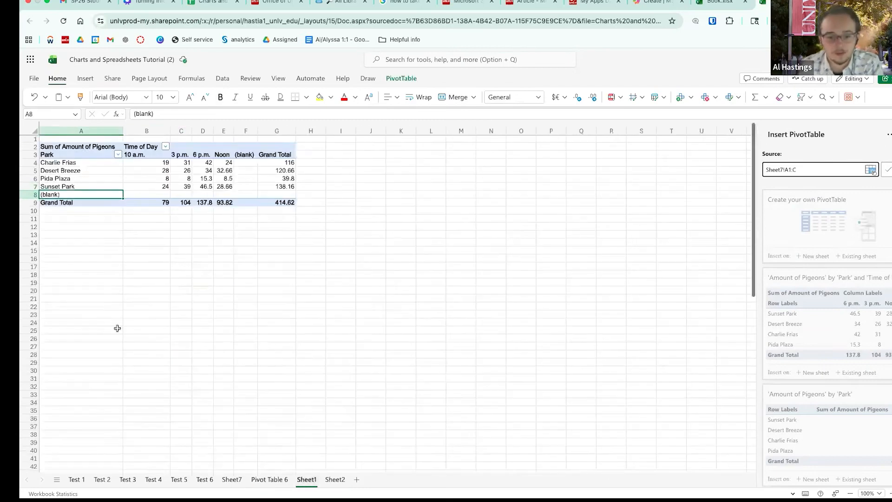
left_click(231, 479)
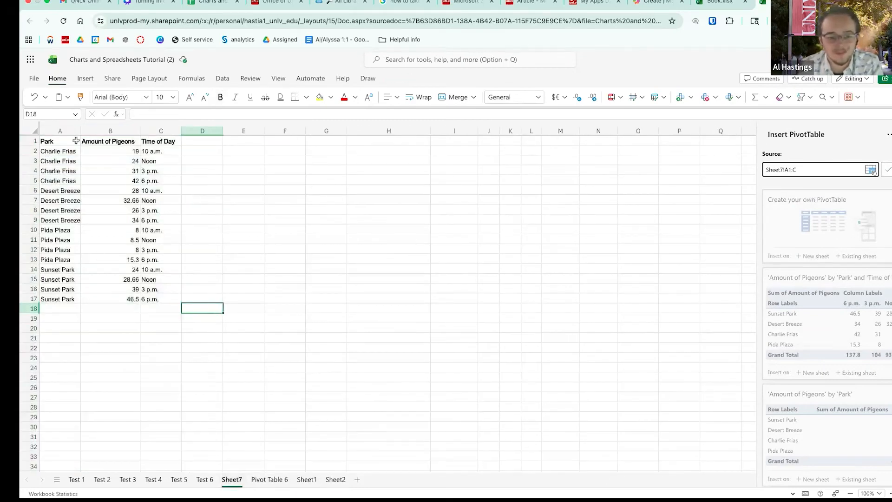
left_click_drag(46, 142, 165, 298)
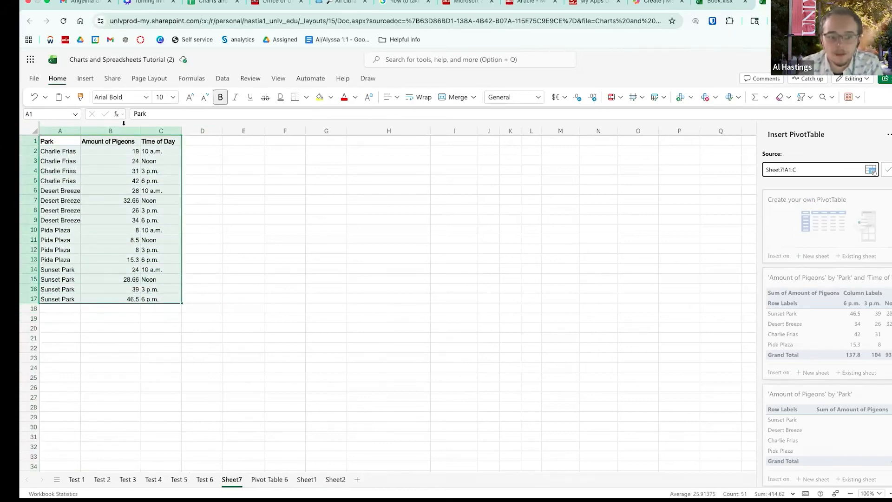
- Insert a pivot table at E6:M16 summing Amount of Pigeons, Park as rows, Time of Day as columns
left_click(85, 79)
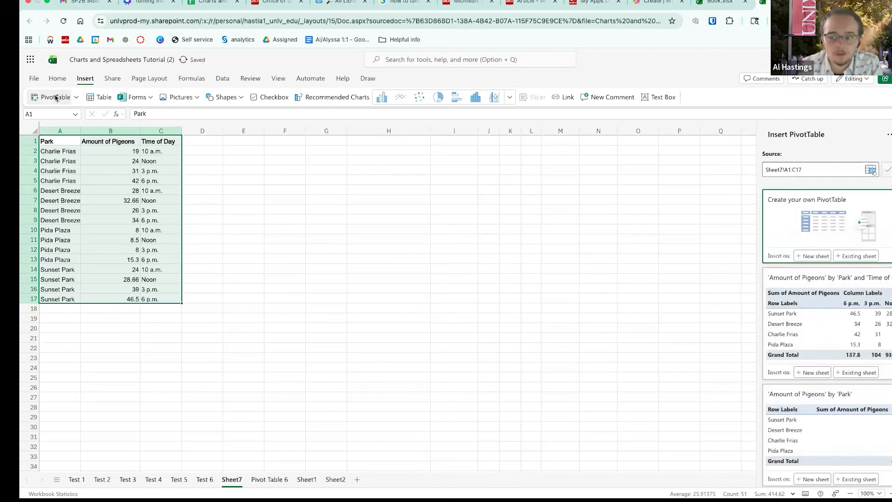
left_click(859, 256)
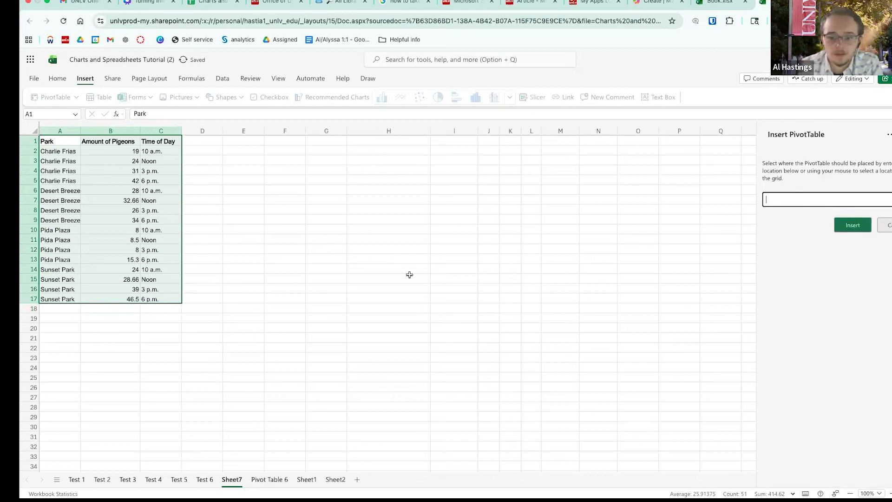
left_click_drag(253, 189, 552, 282)
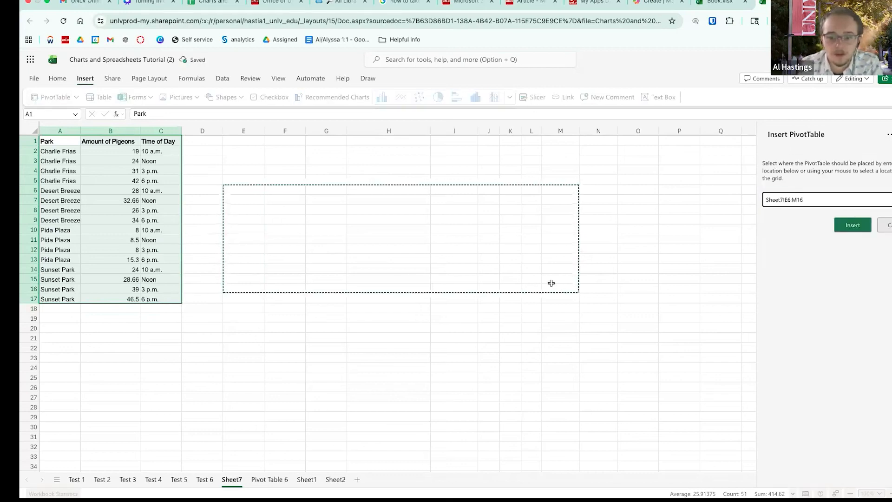
left_click(856, 226)
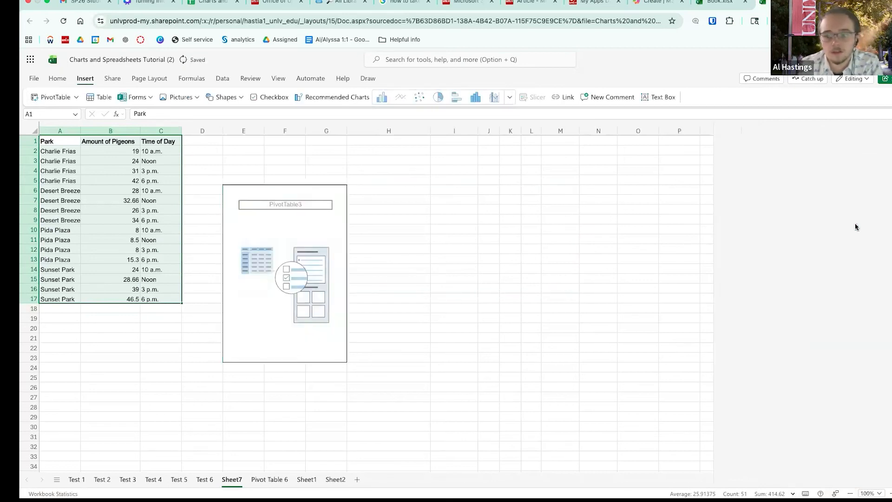
left_click_drag(769, 221, 817, 302)
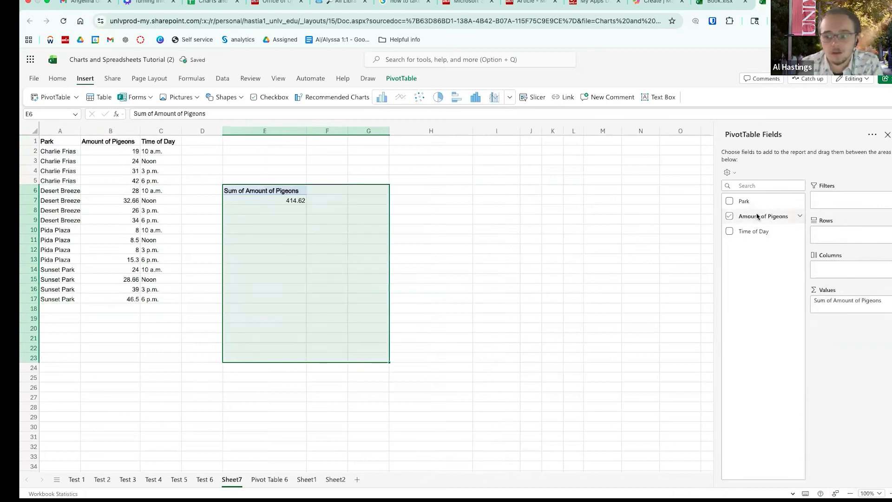
left_click_drag(750, 203, 848, 234)
left_click_drag(750, 233, 831, 270)
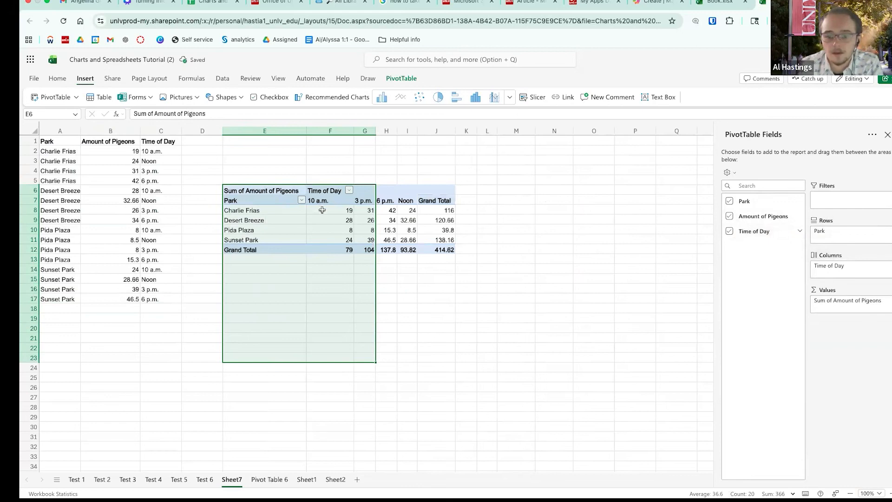
- Add a line chart of the pivot table and move it to the right
left_click(322, 210)
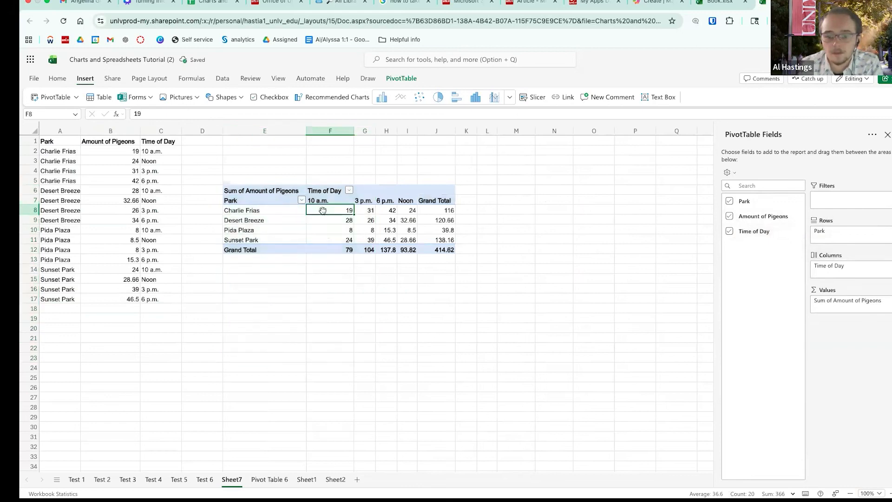
left_click(399, 98)
left_click(408, 286)
left_click_drag(502, 248, 702, 230)
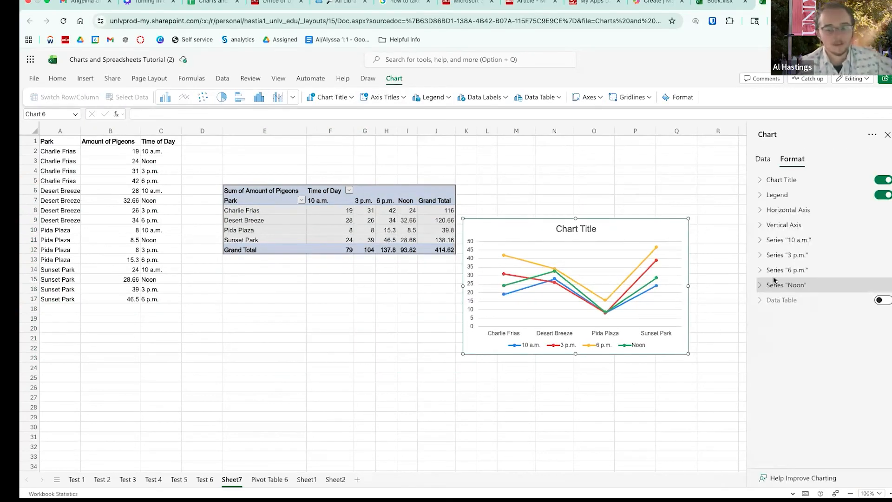